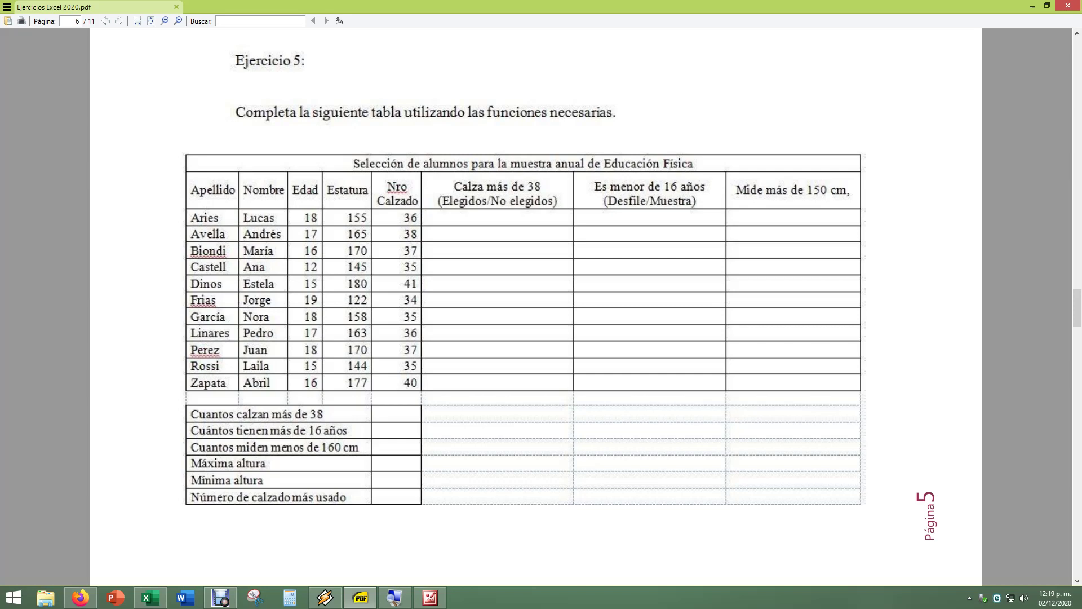
# Switch from the Sumatra PDF to the empty Ejercicio 05 sheet in Excel
pyautogui.click(150, 597)
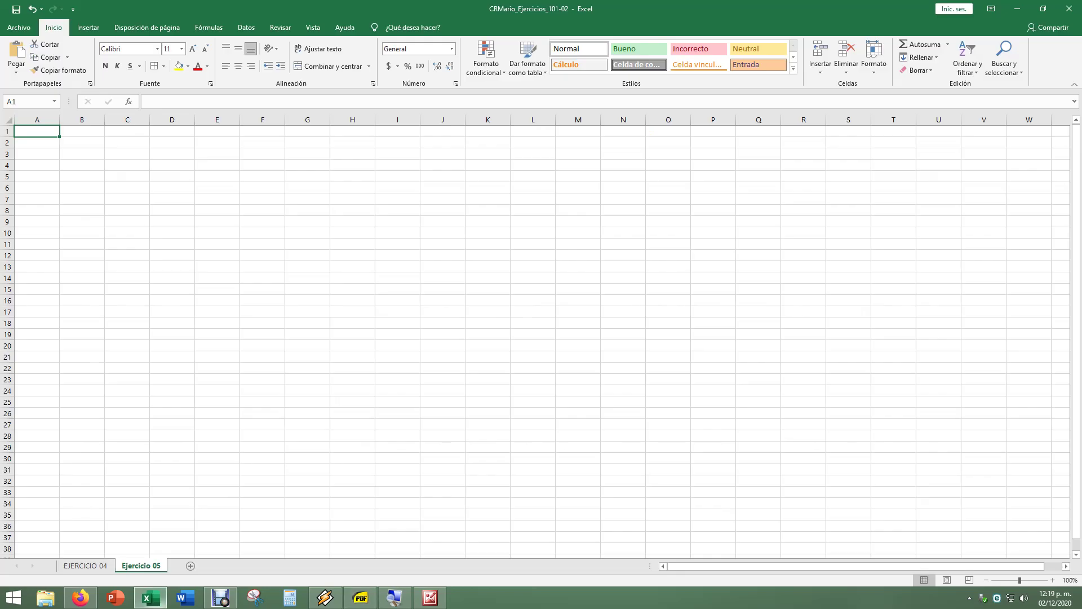
# Enter 'Selección de alumnos para la muestra anual de Educación Física' in A1, fixing the misspelled ending
pyautogui.click(150, 597)
pyautogui.click(150, 597)
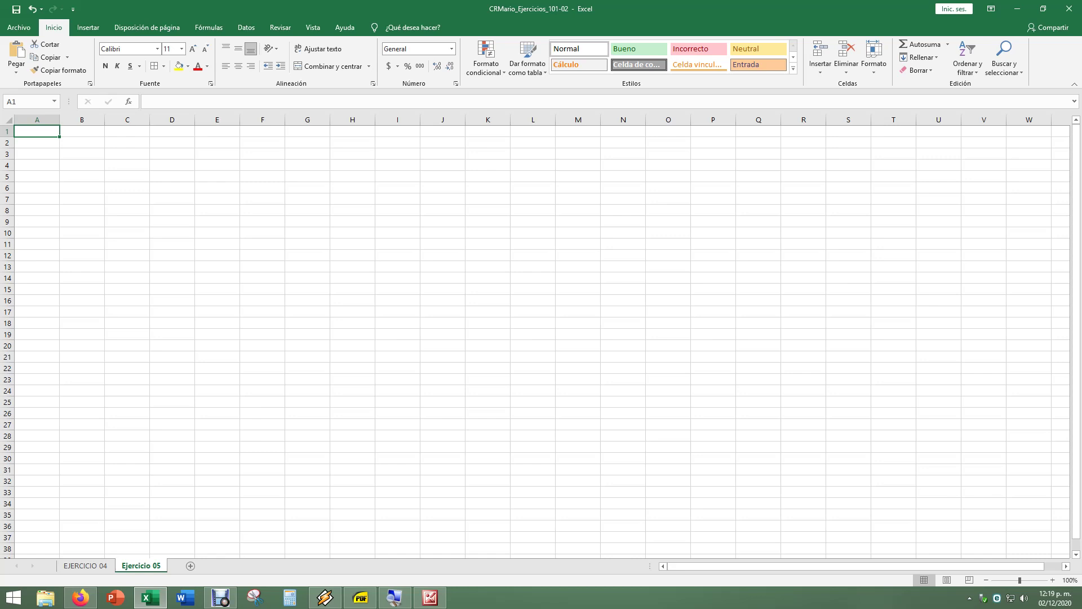
pyautogui.write('Se')
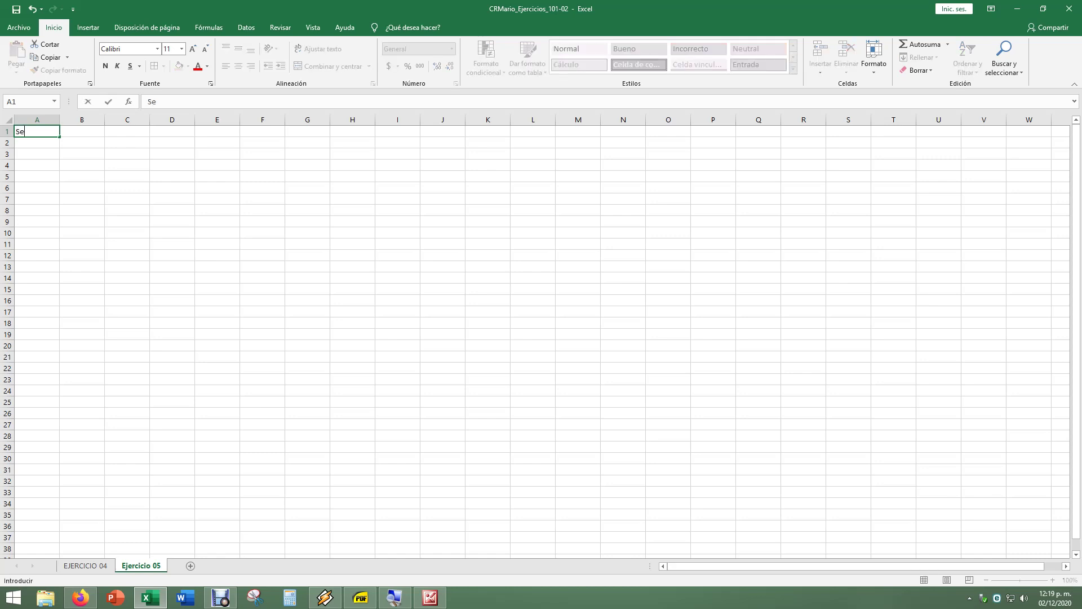
pyautogui.write('lecció')
pyautogui.write('n de alum')
pyautogui.write('nos para ')
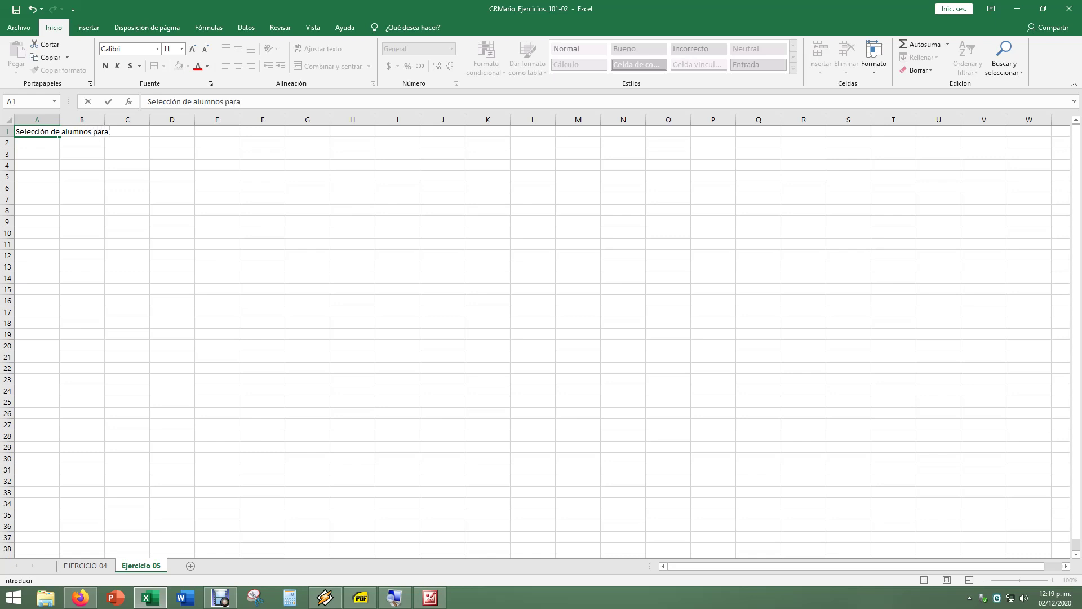
pyautogui.write('la mues')
pyautogui.write('tra anual de ')
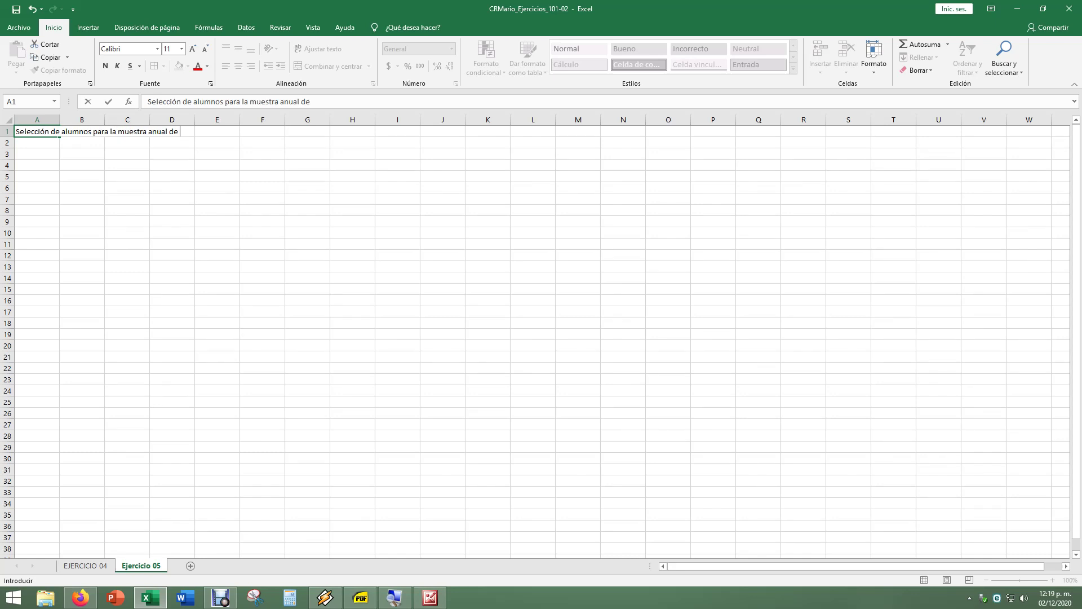
pyautogui.write('Ed')
pyautogui.write('ucación f')
pyautogui.write('ísic')
pyautogui.press('BackSpace')
pyautogui.press('BackSpace')
pyautogui.press('BackSpace')
pyautogui.press('BackSpace')
pyautogui.press('BackSpace')
pyautogui.write('F')
pyautogui.write('ísica')
pyautogui.press('Return')
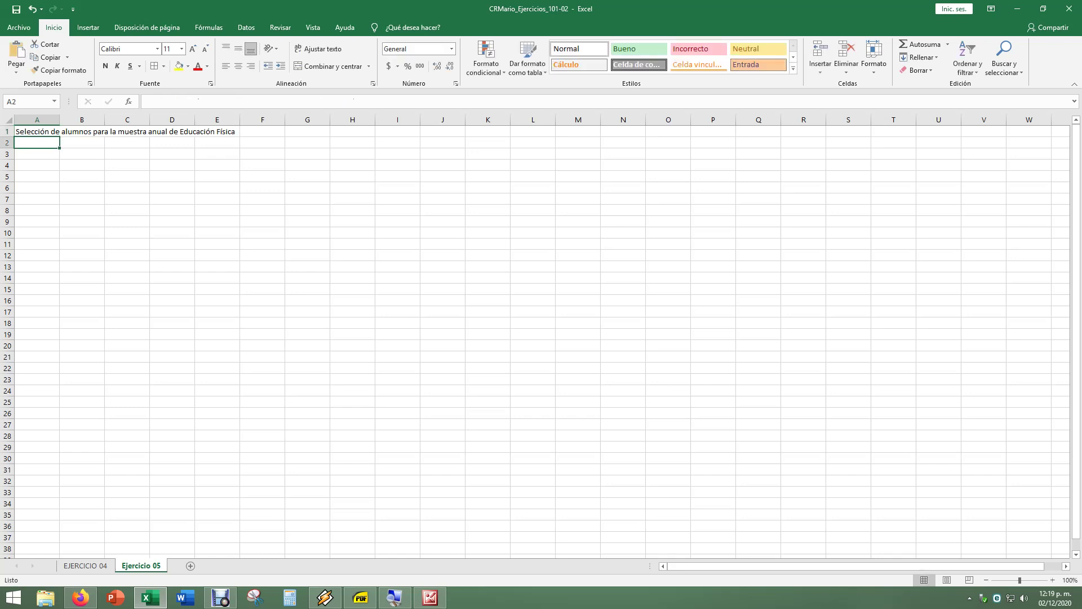
pyautogui.click(37, 131)
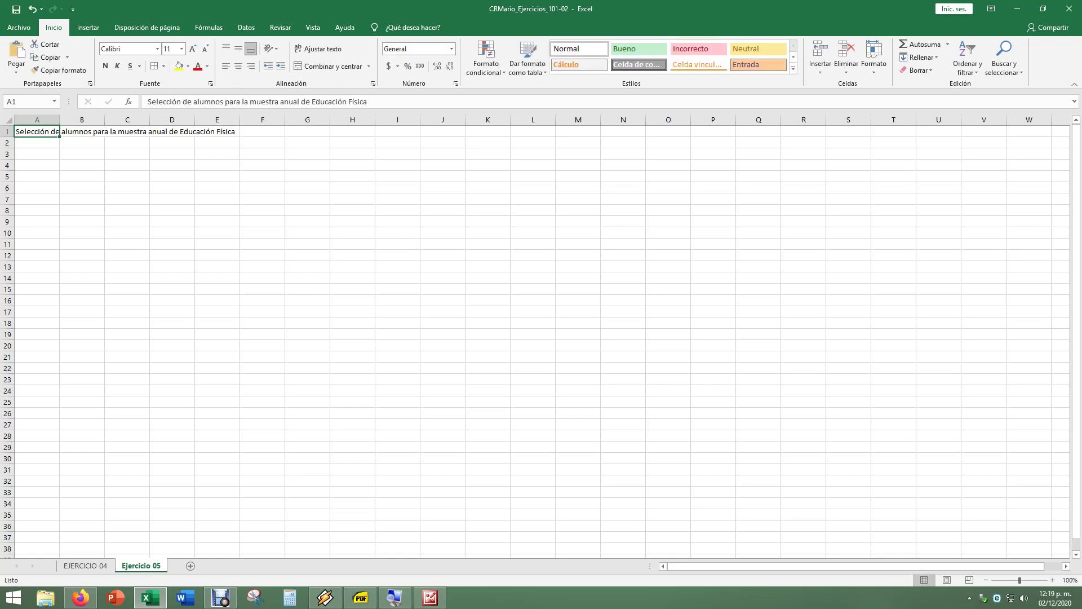
# Zoom in on the sheet and check how far the title spreads across row 1
pyautogui.click(1053, 580)
pyautogui.click(1053, 580)
pyautogui.click(1052, 580)
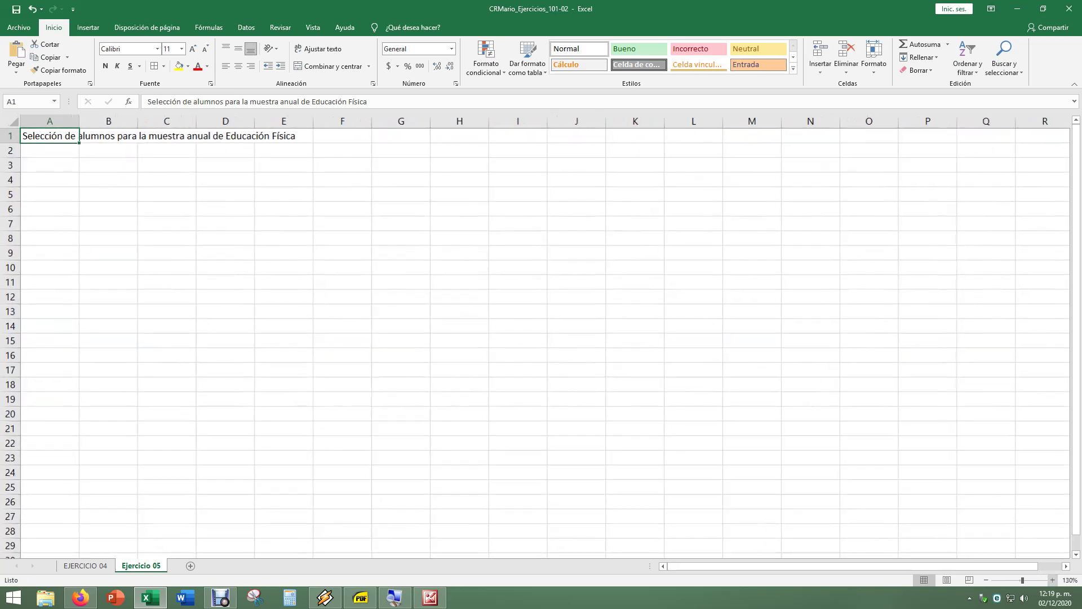
pyautogui.click(1053, 579)
pyautogui.click(1053, 580)
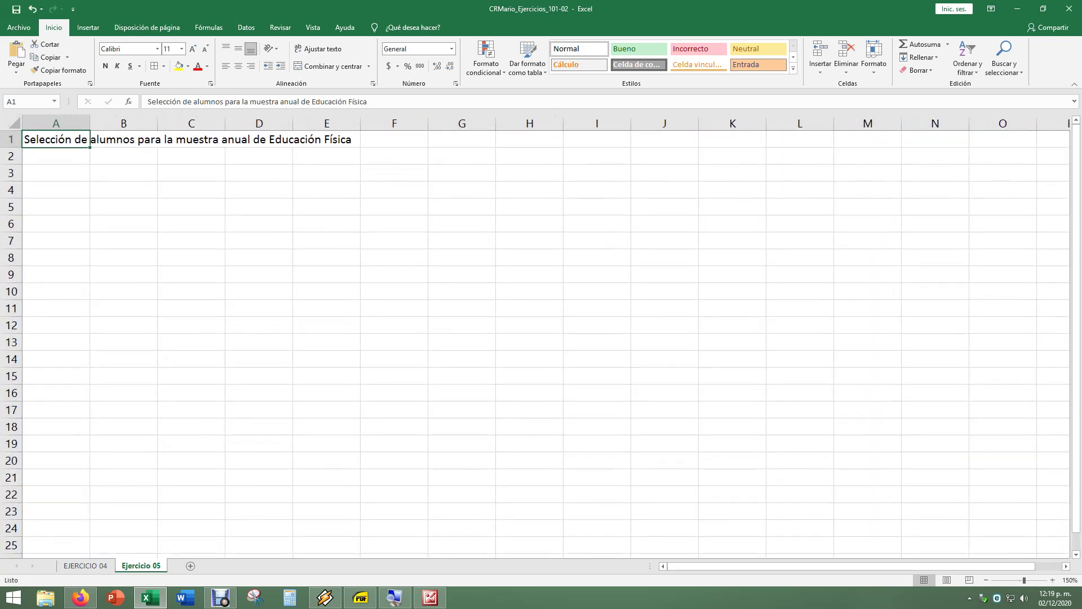
pyautogui.press('Right')
pyautogui.press('Right')
pyautogui.press('Right')
pyautogui.press('Right')
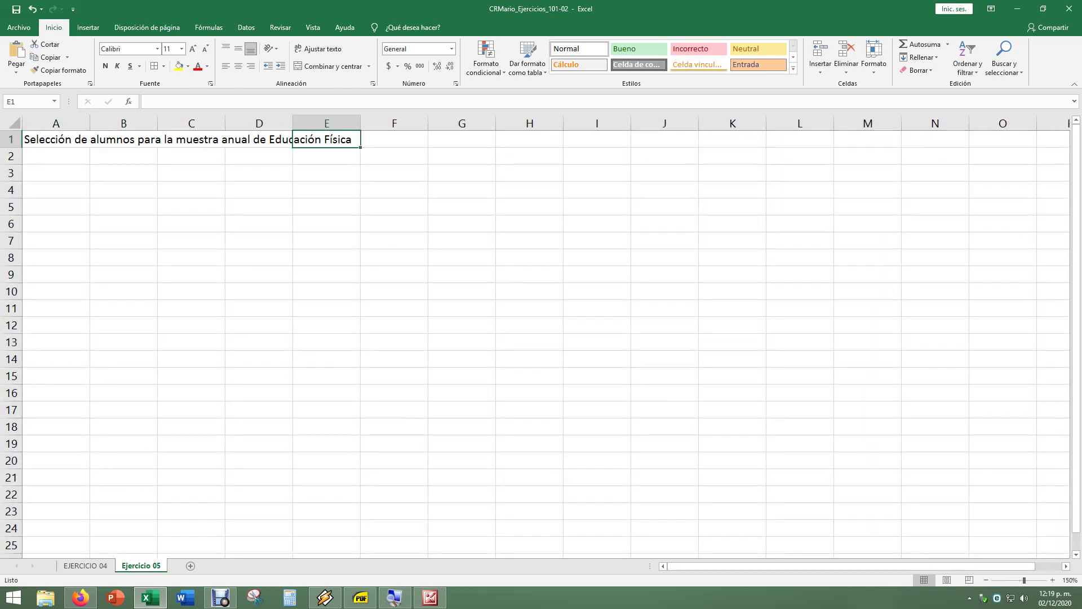
pyautogui.press('Home')
# Enter the headers Apellido, Nombre, Edad, Estatura and Nro Calzado across A2:E2
pyautogui.press('Down')
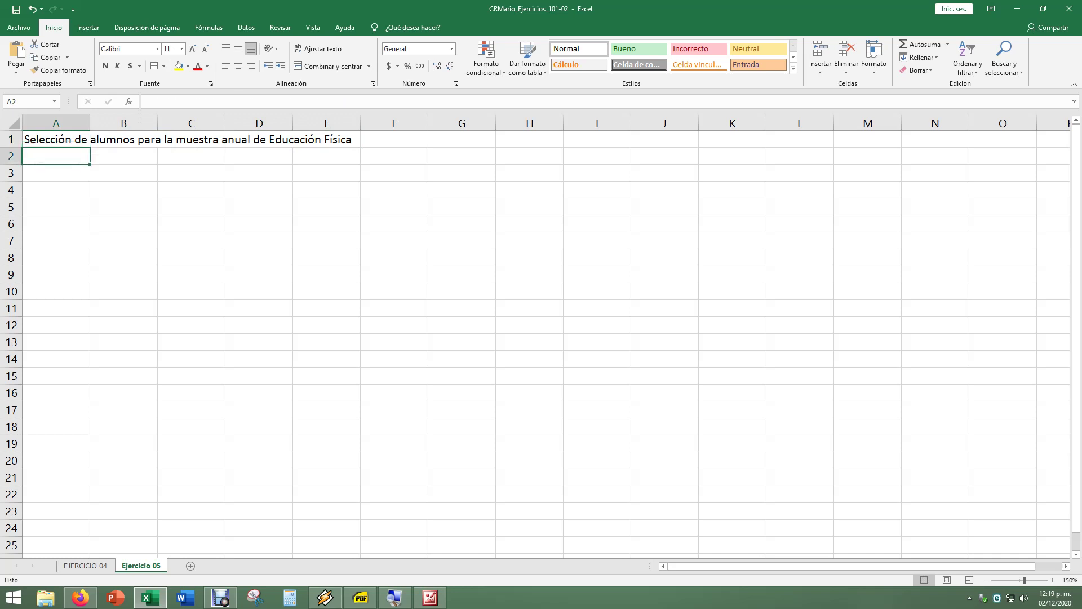
pyautogui.write('Ape')
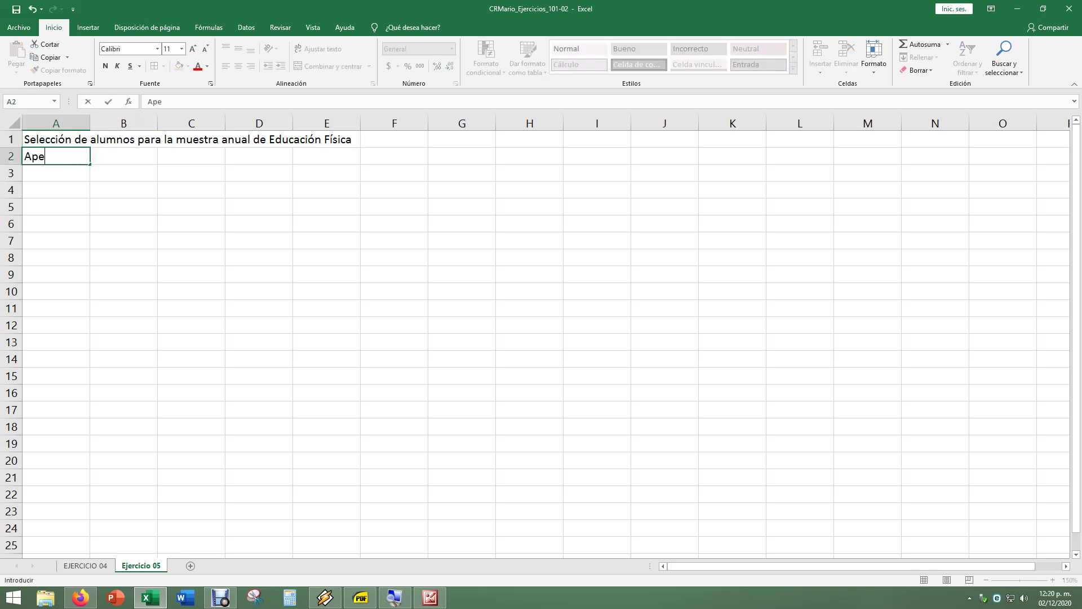
pyautogui.write('llido')
pyautogui.press('Tab')
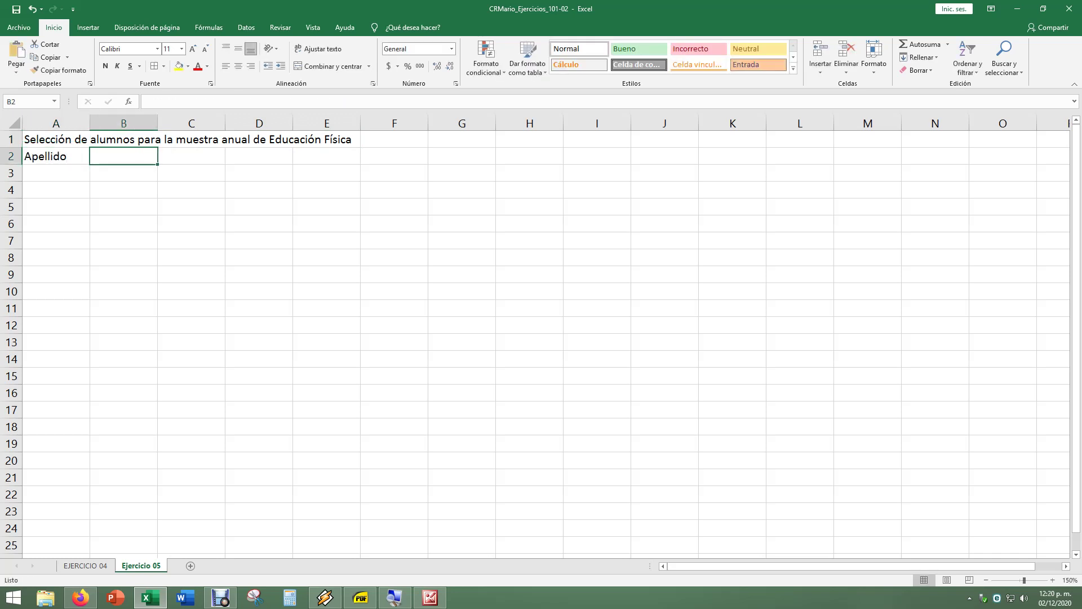
pyautogui.write('Nombre')
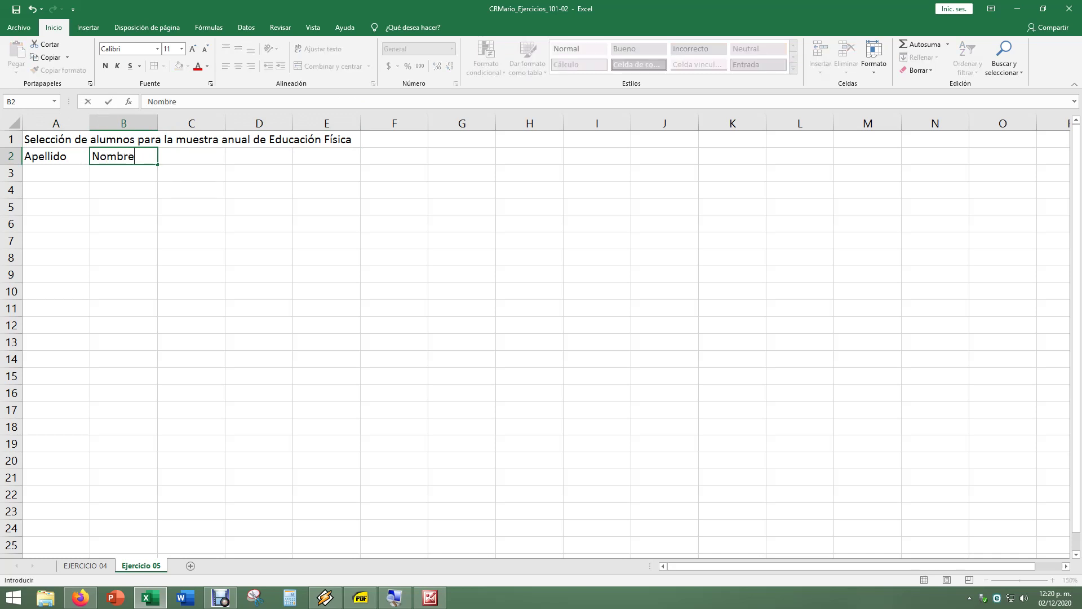
pyautogui.press('Tab')
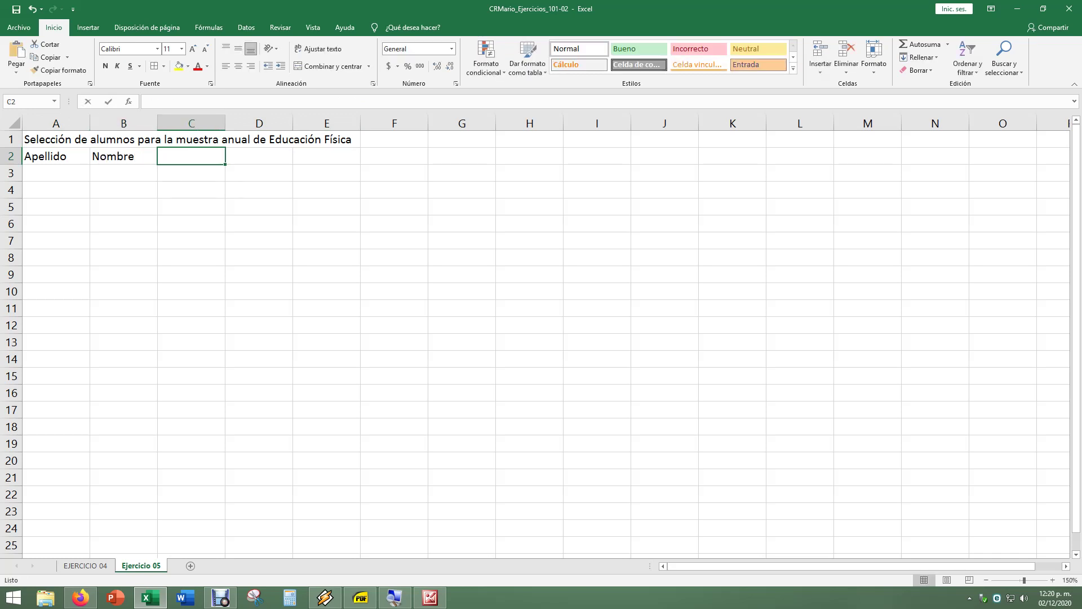
pyautogui.write('Edad')
pyautogui.press('Tab')
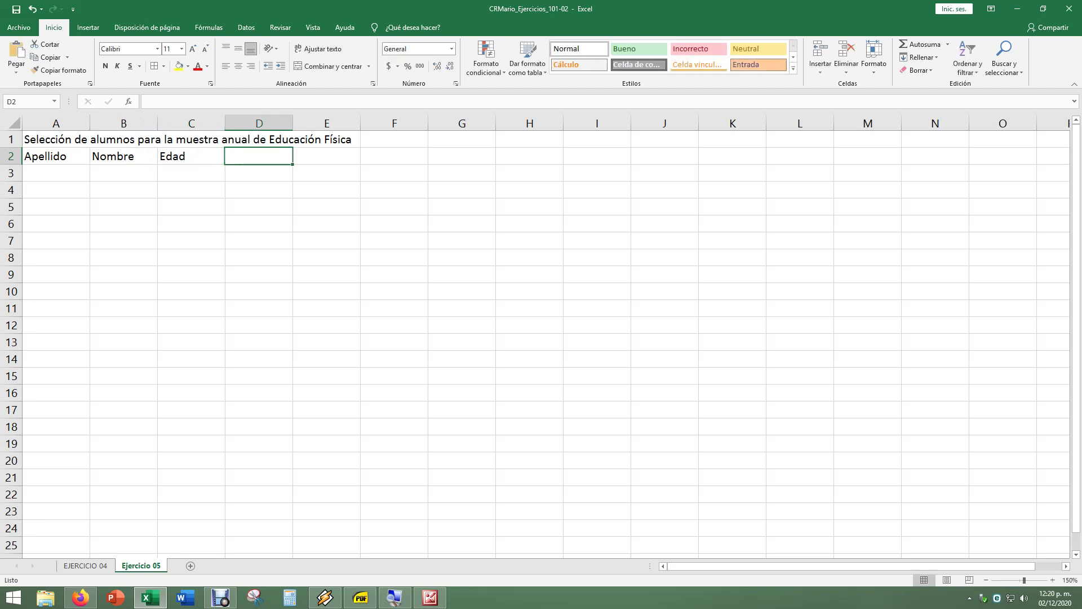
pyautogui.write('Esta')
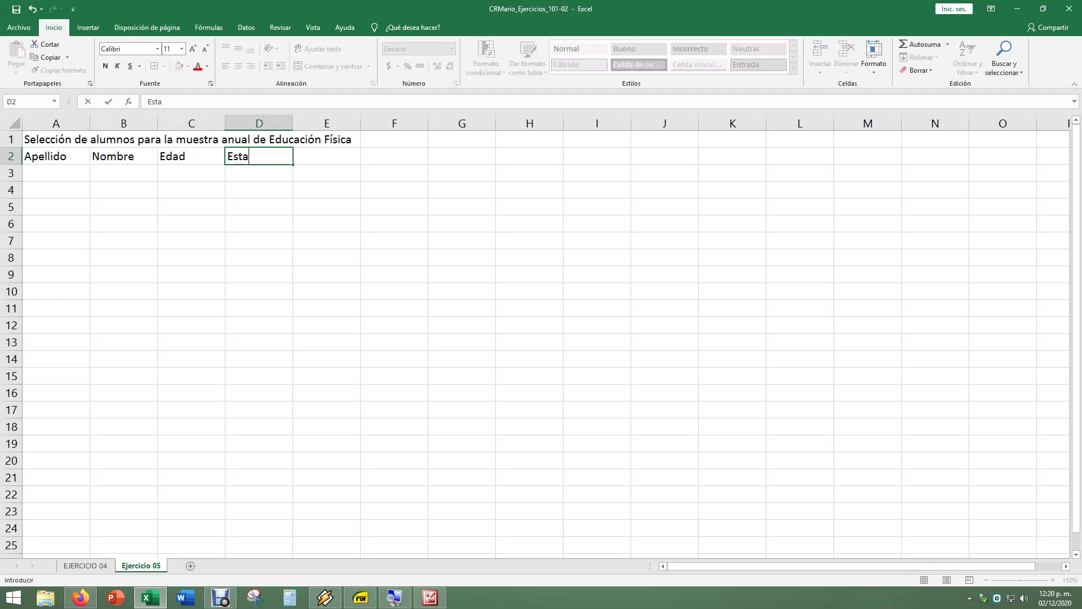
pyautogui.write('tura')
pyautogui.press('Tab')
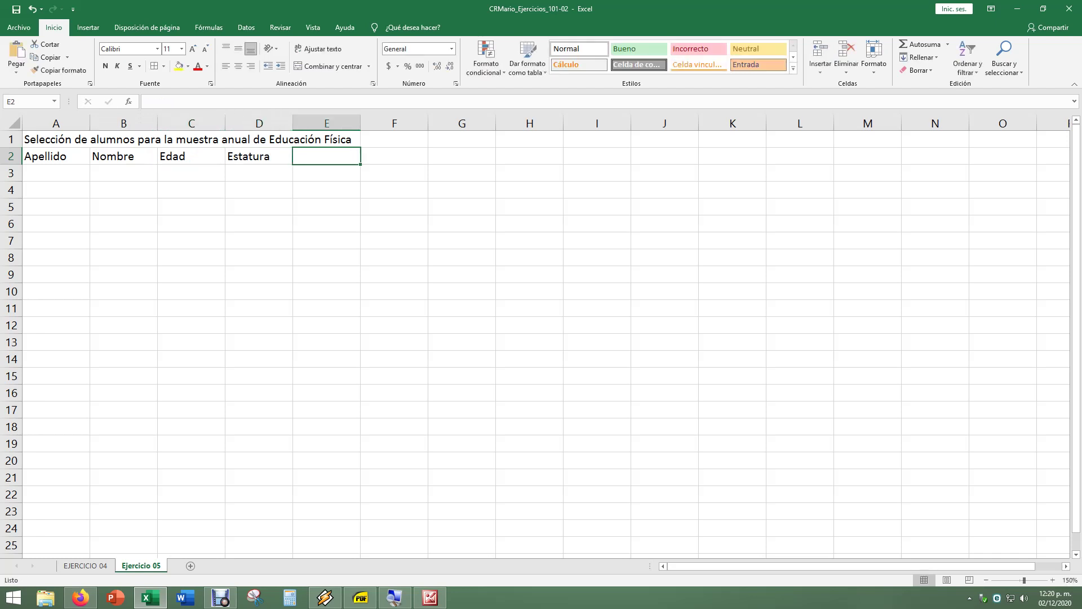
pyautogui.write('Nro')
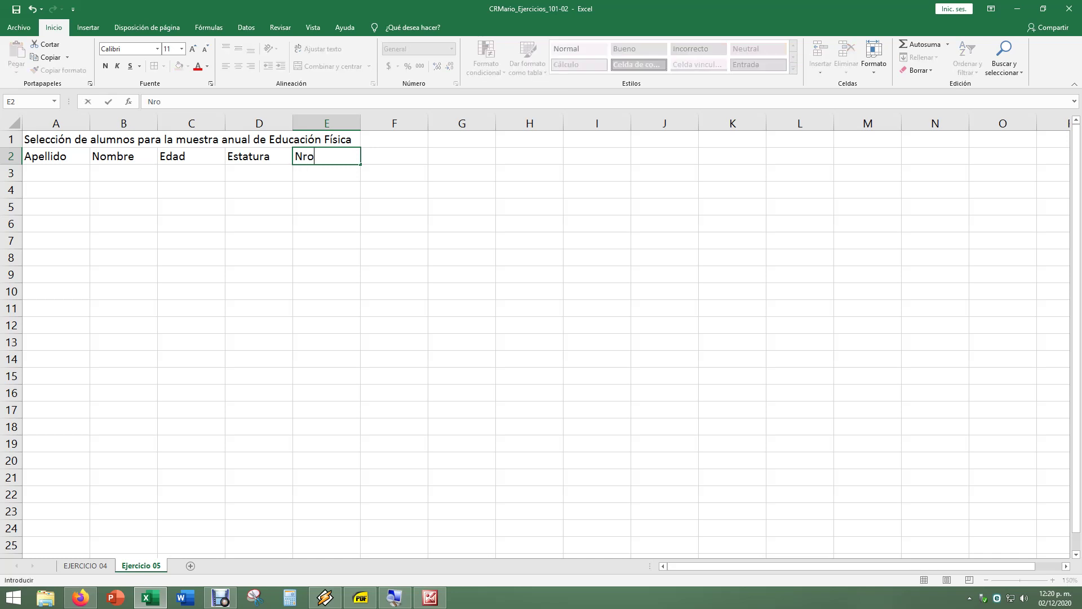
pyautogui.write(' Ca')
pyautogui.write('lzado')
pyautogui.press('Tab')
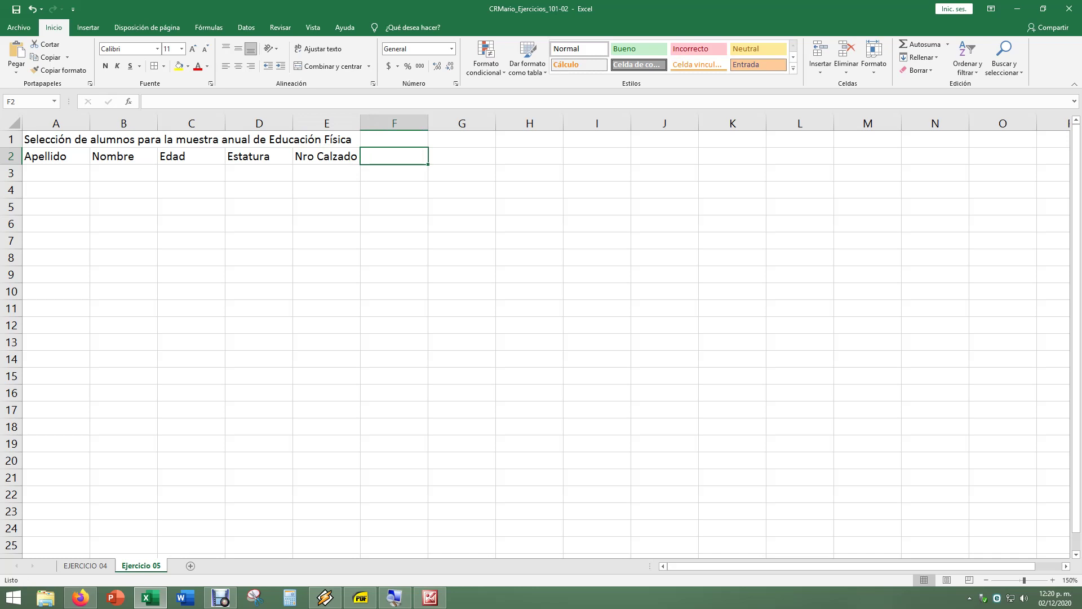
# Add headers 'Calza más de 38 (Elegidos/No elegidos)', 'Es menor de 16 años(Desfile/Muestra)' and 'Mide más de 150 cm' in F2:H2
pyautogui.write('Calz')
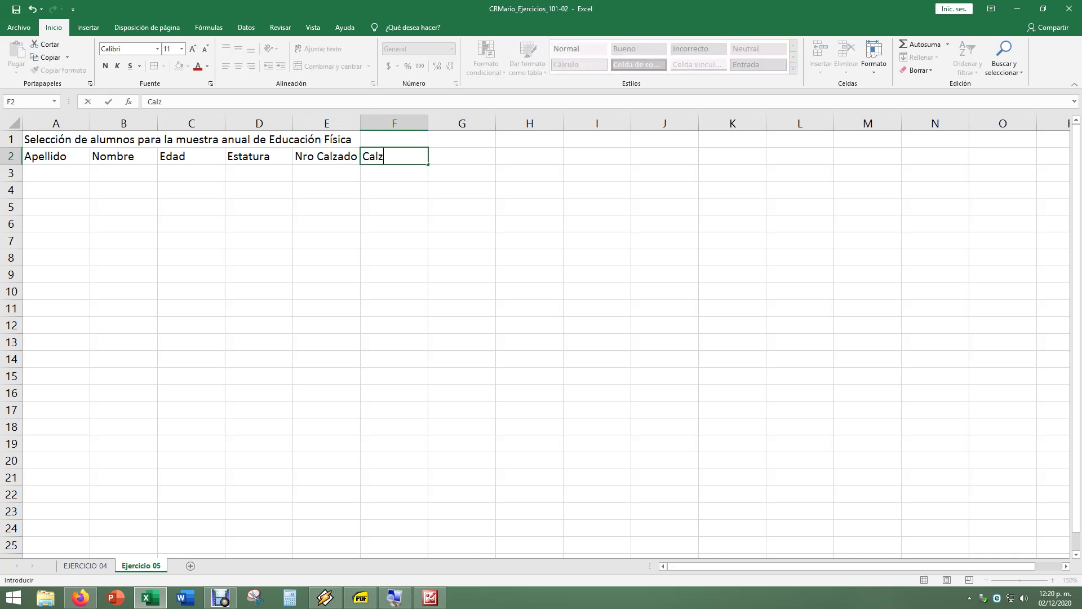
pyautogui.write('a má')
pyautogui.write('s de 3')
pyautogui.write('8')
pyautogui.write(' (Elegidos')
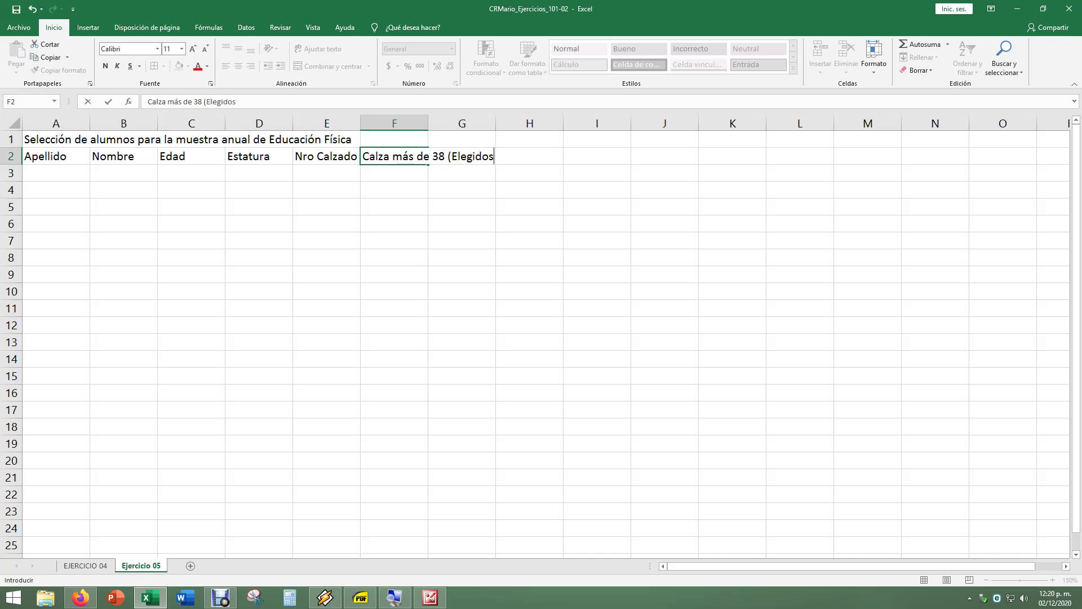
pyautogui.write('/')
pyautogui.write('No elegidos')
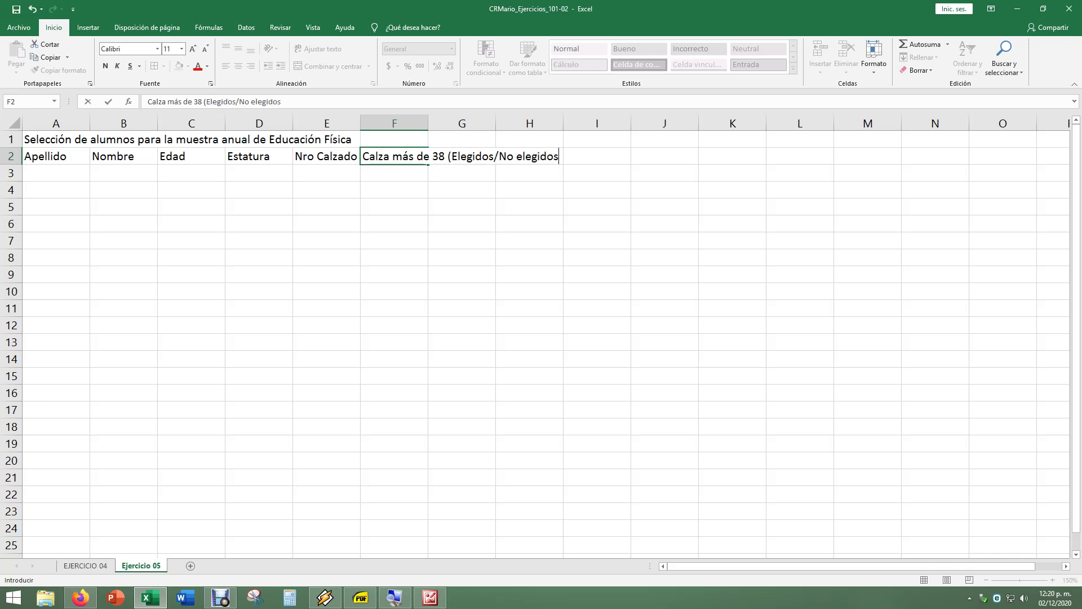
pyautogui.write(')')
pyautogui.press('Tab')
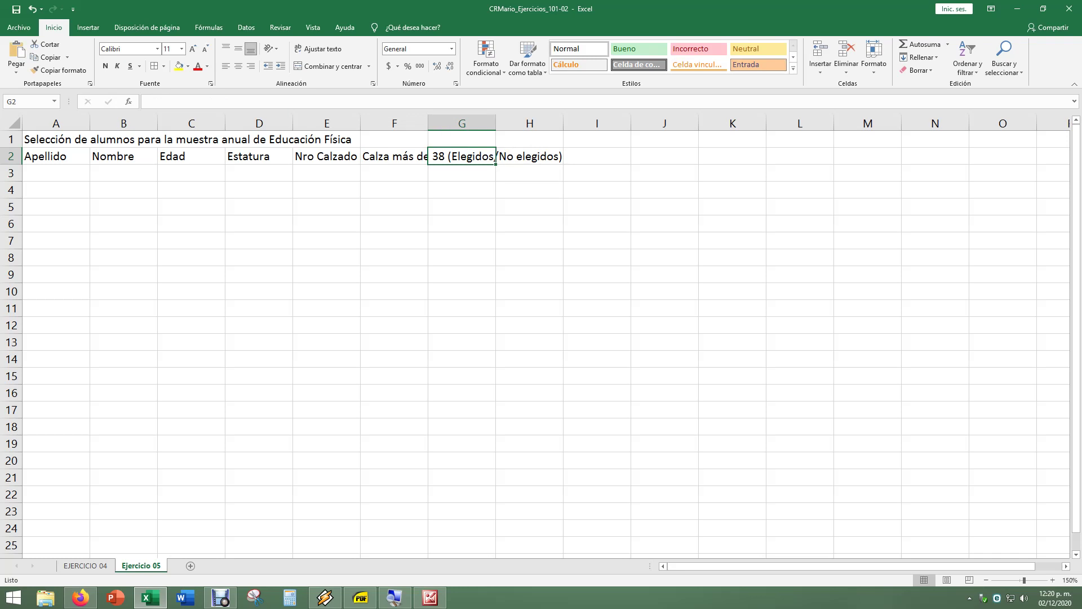
pyautogui.write('Es me')
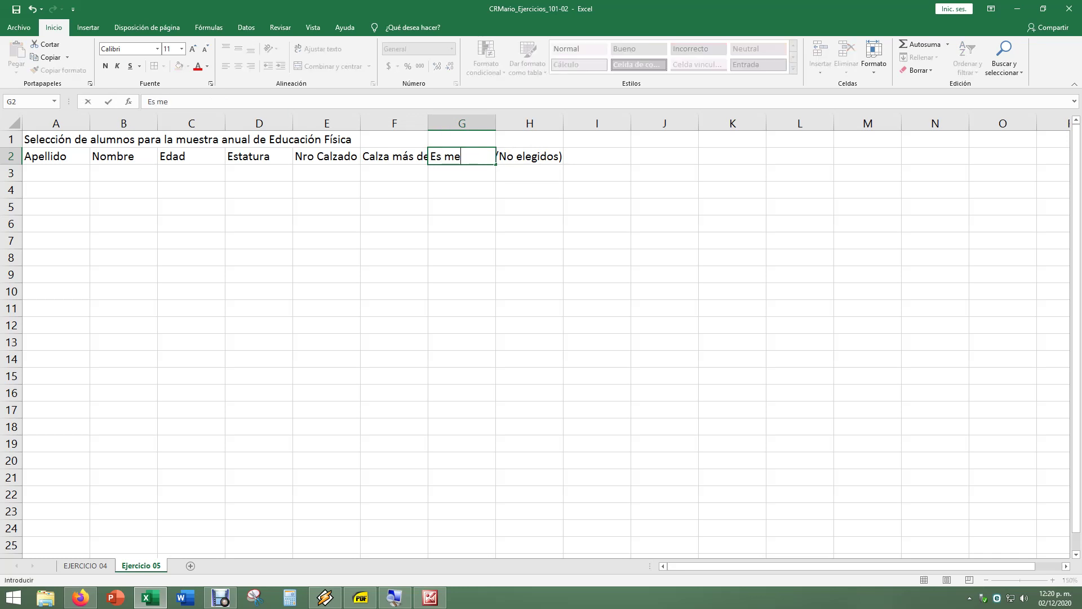
pyautogui.write('nor de ')
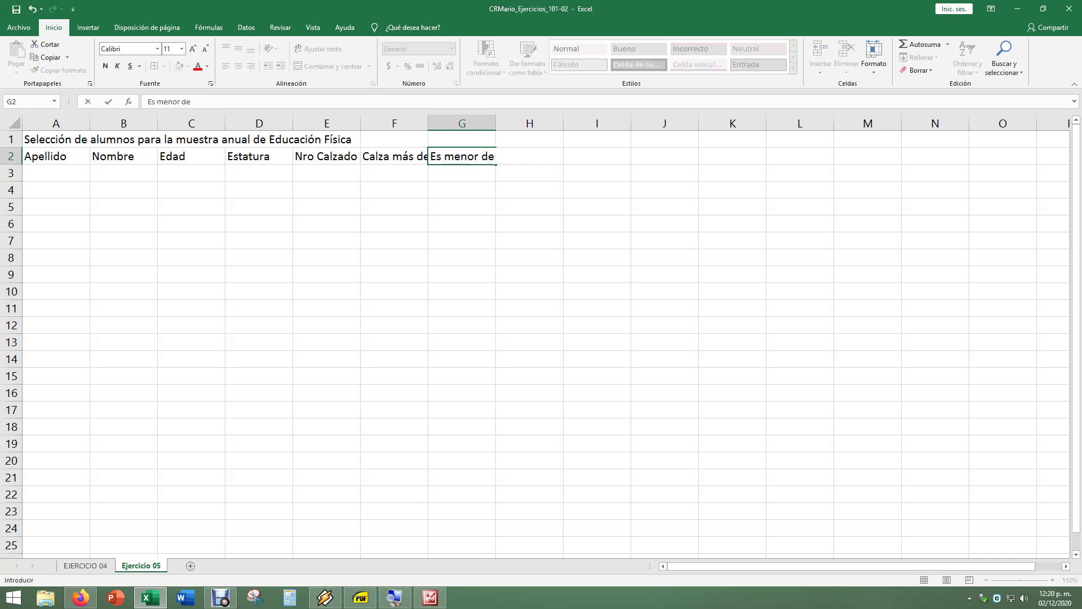
pyautogui.write('16 años')
pyautogui.write('(Desfile')
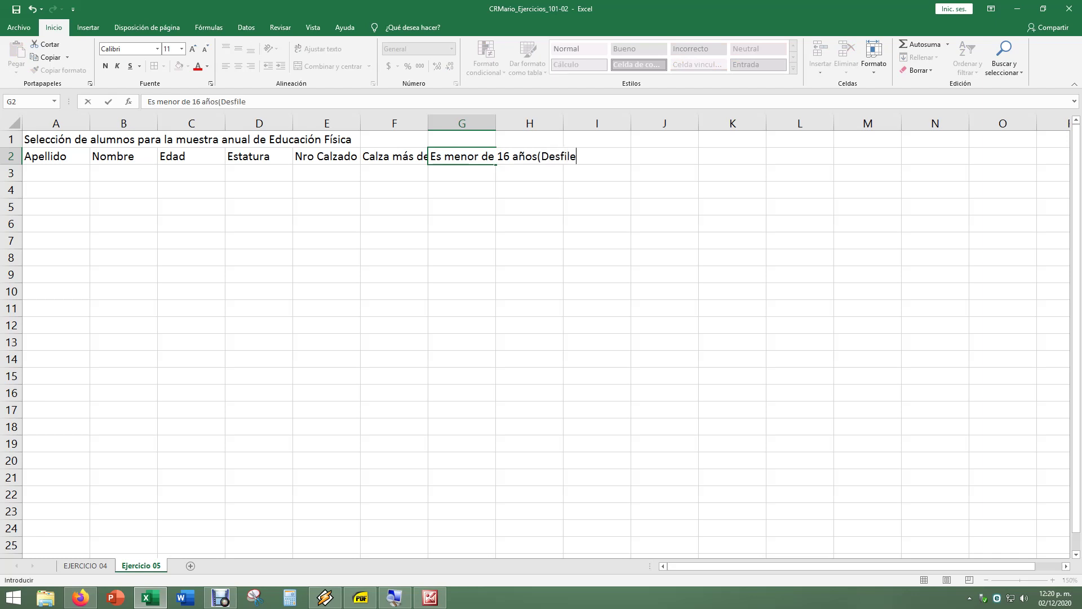
pyautogui.write('/M')
pyautogui.write('uestra')
pyautogui.write(')')
pyautogui.press('Tab')
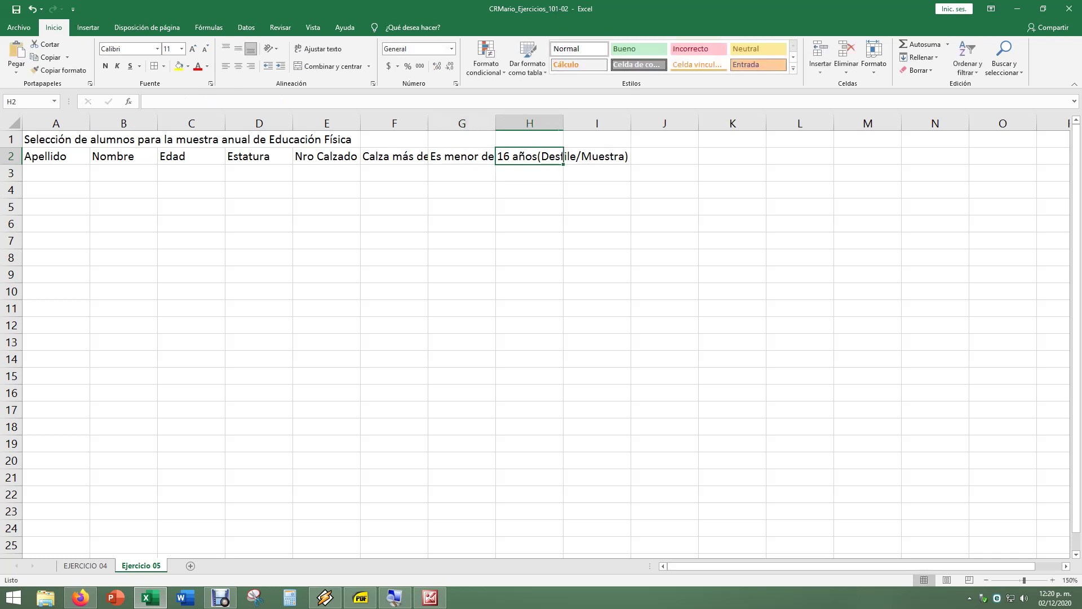
pyautogui.write('Mide ')
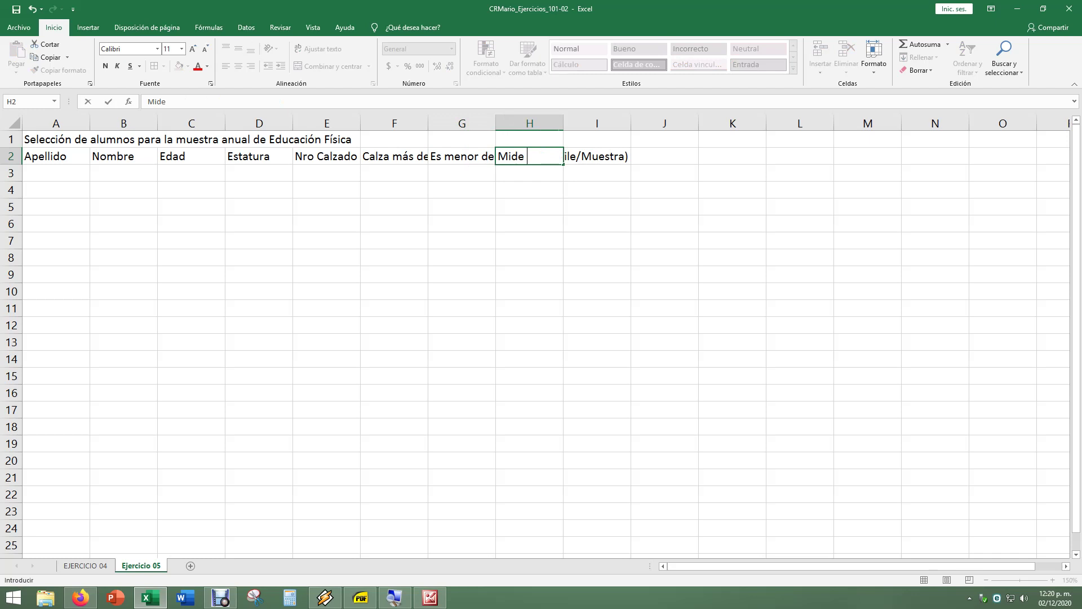
pyautogui.write('más ')
pyautogui.write('de')
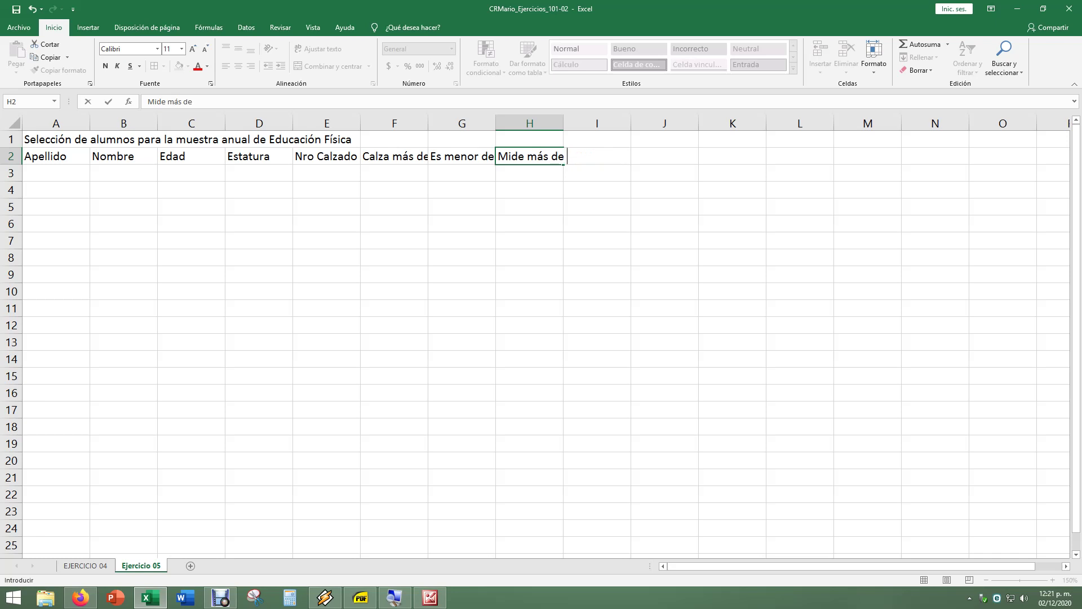
pyautogui.write(' 150')
pyautogui.write(' cm')
pyautogui.press('Return')
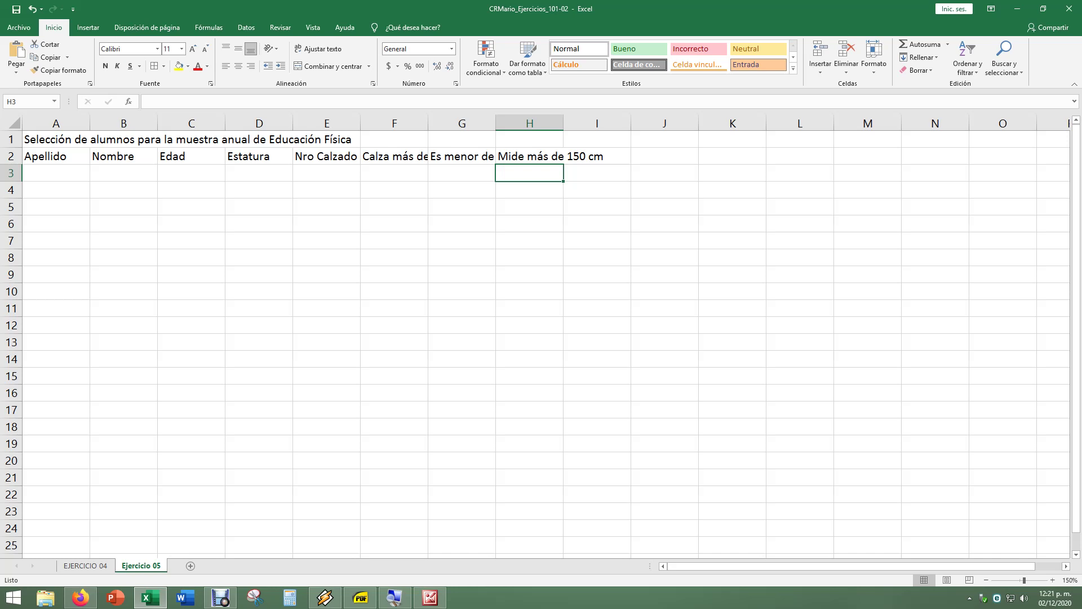
# Enter the surnames Aries, Avella, Biondi, Castell, Dinos and Frías in A3:A8
pyautogui.click(56, 156)
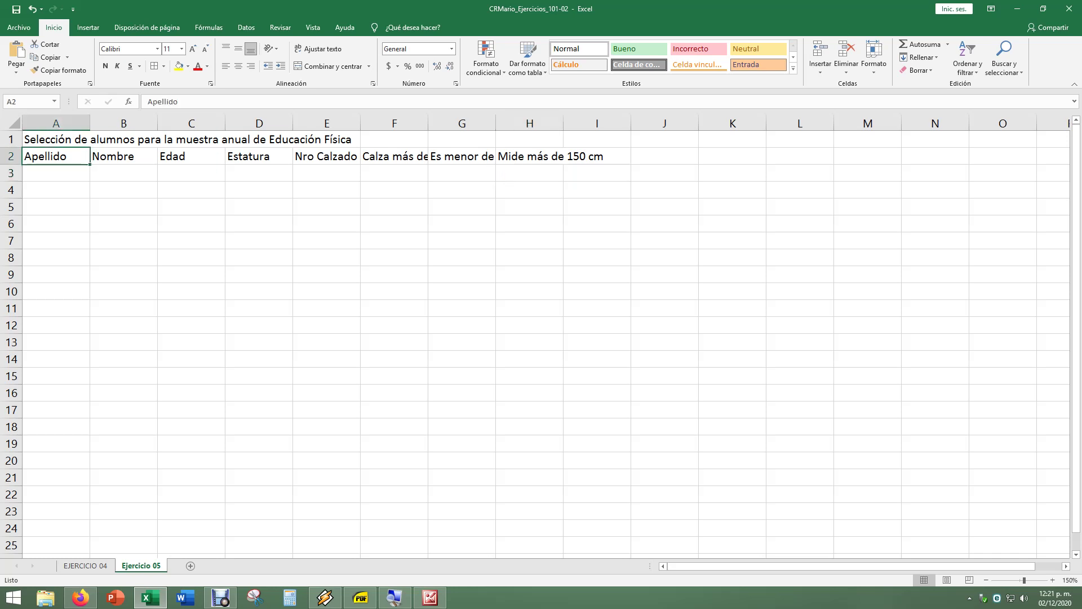
pyautogui.click(56, 173)
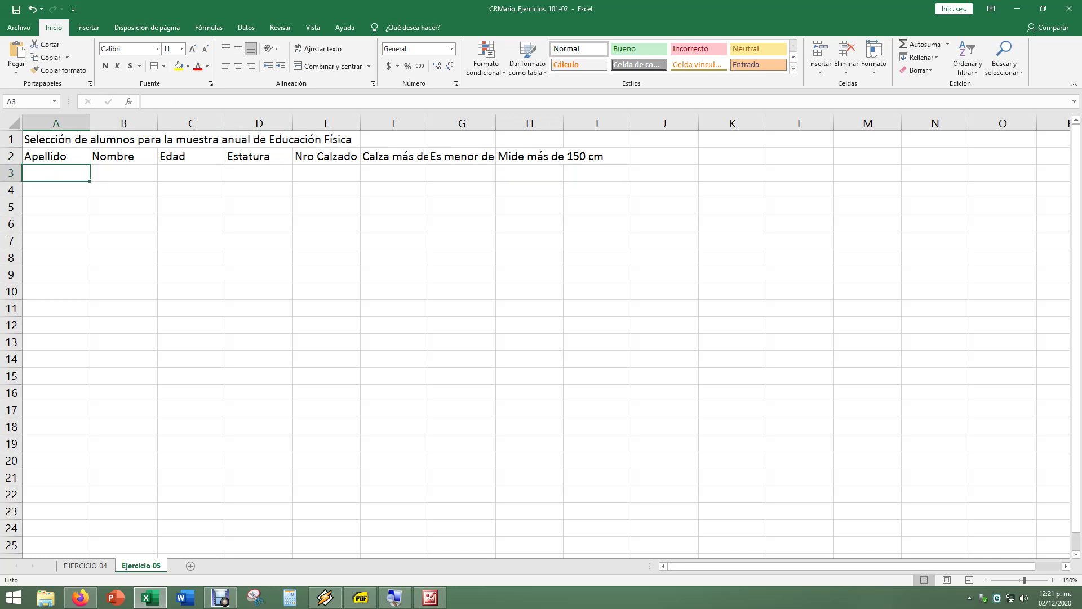
pyautogui.write('Aries')
pyautogui.press('Return')
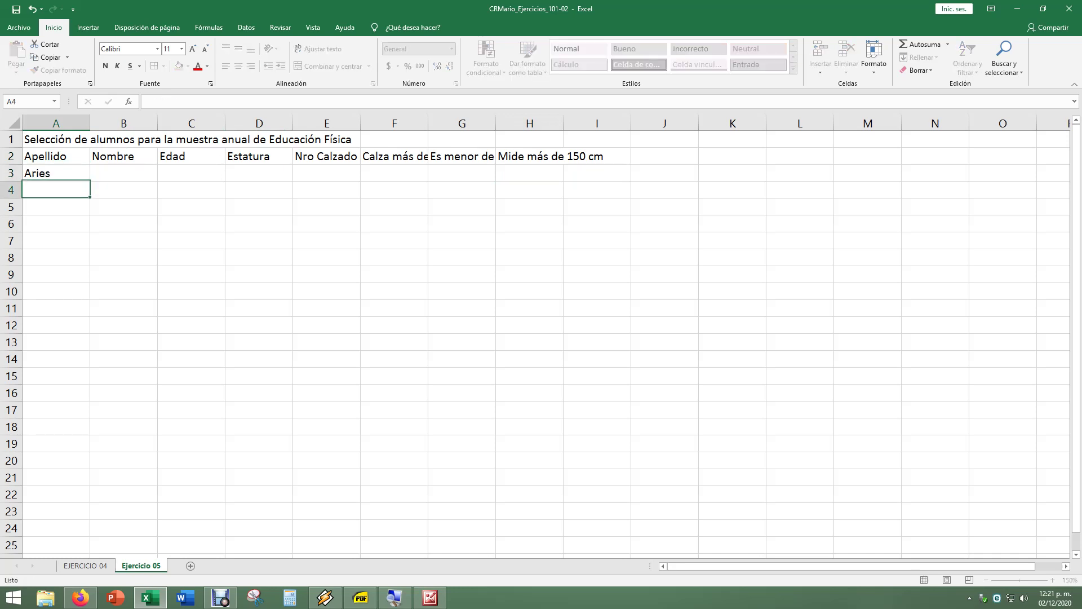
pyautogui.write('A')
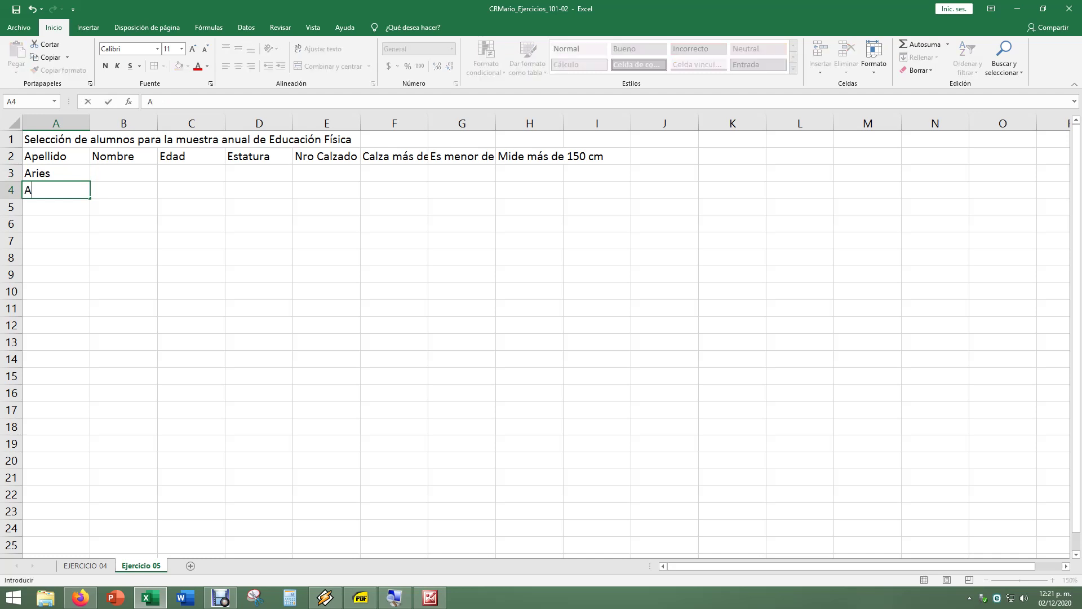
pyautogui.write('vella')
pyautogui.press('Return')
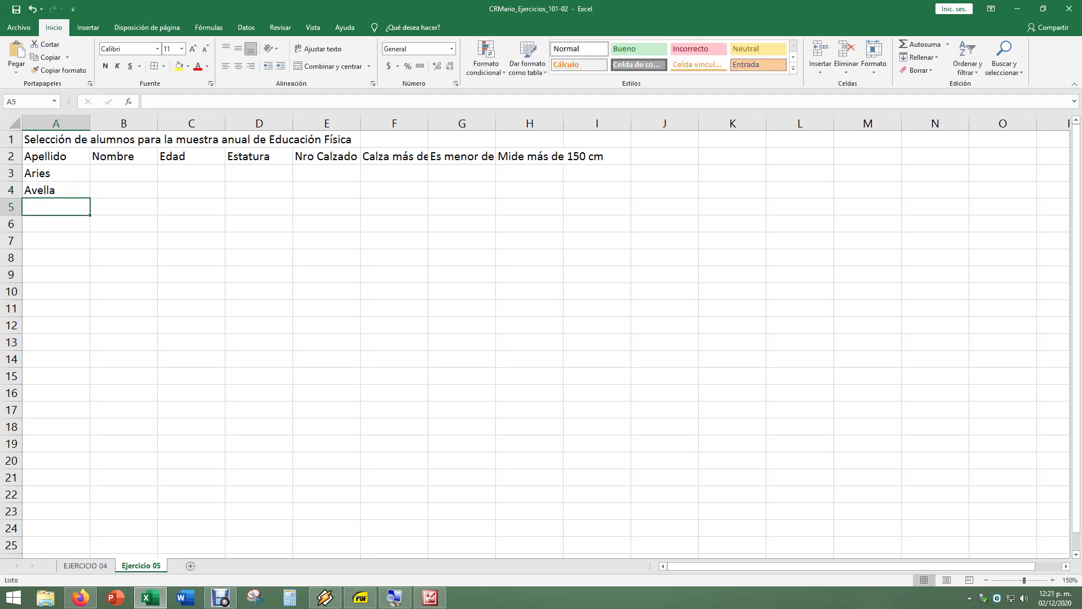
pyautogui.write('B')
pyautogui.press('BackSpace')
pyautogui.write('Biondi')
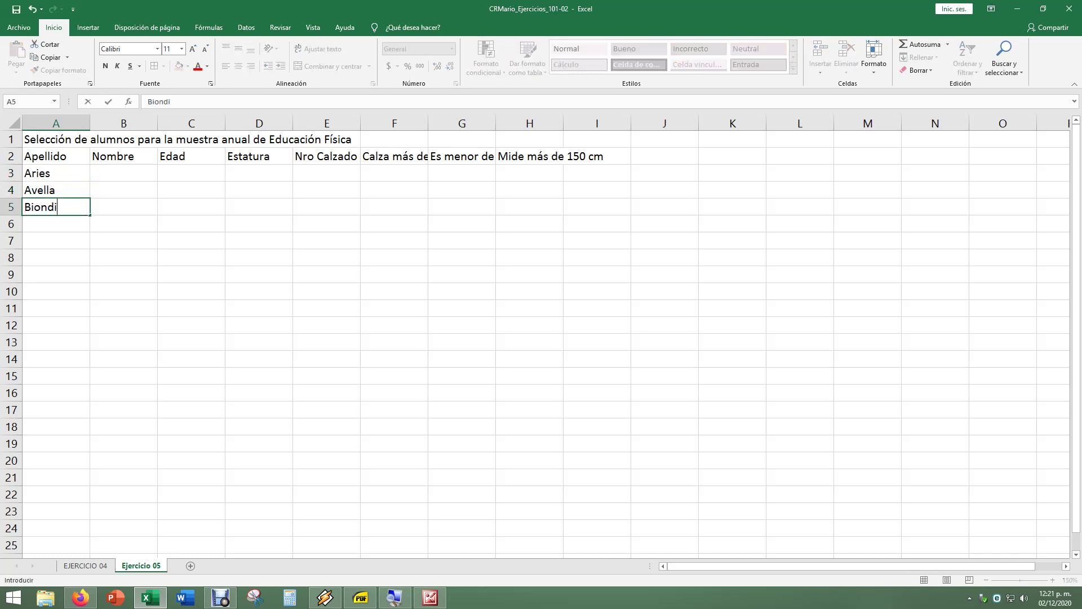
pyautogui.press('Return')
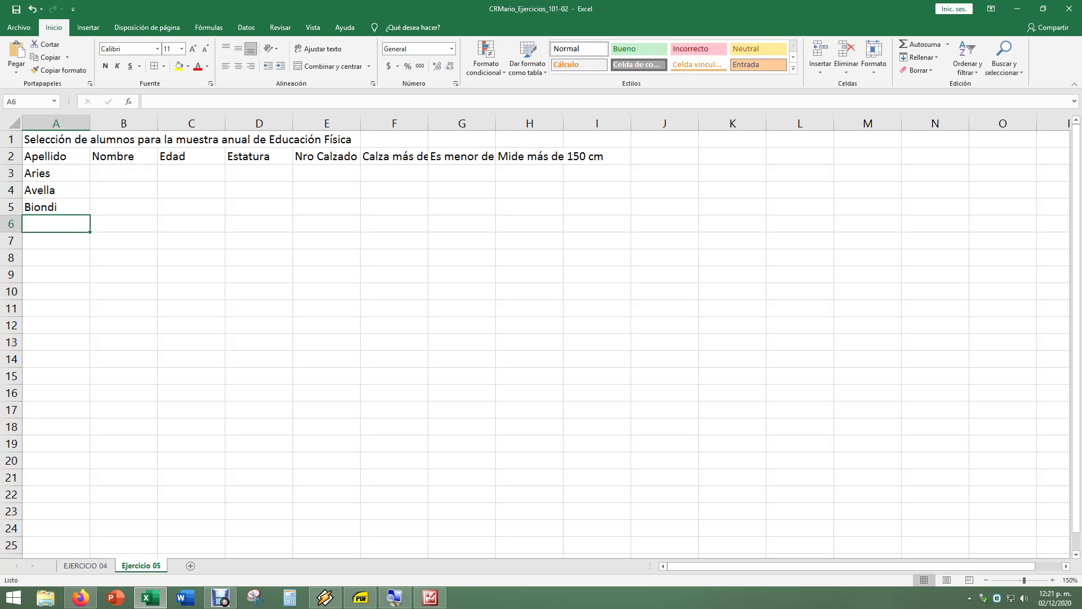
pyautogui.write('Cast')
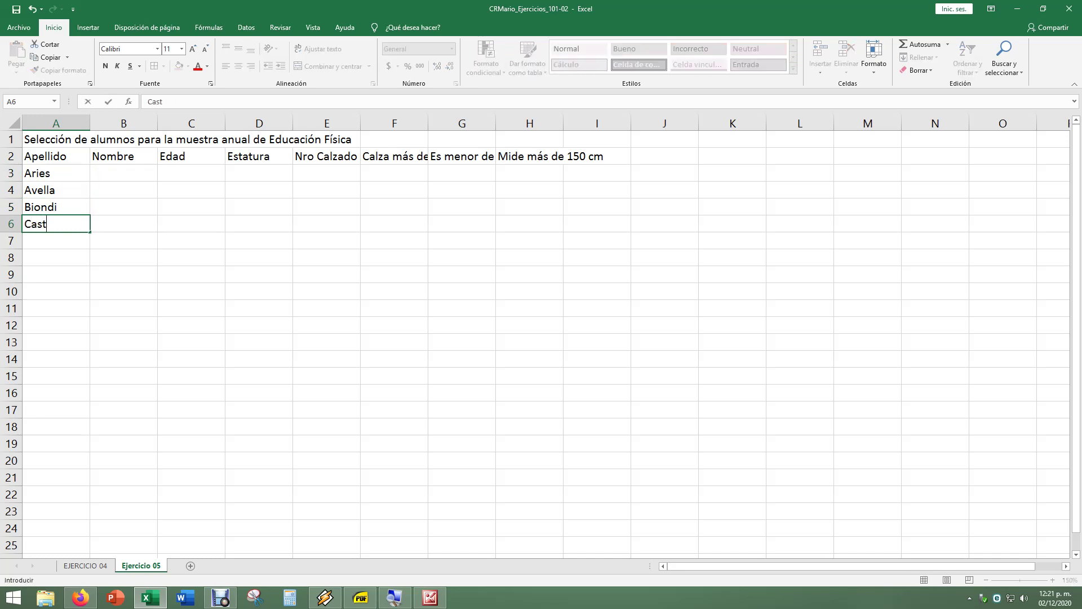
pyautogui.write('ell')
pyautogui.press('Return')
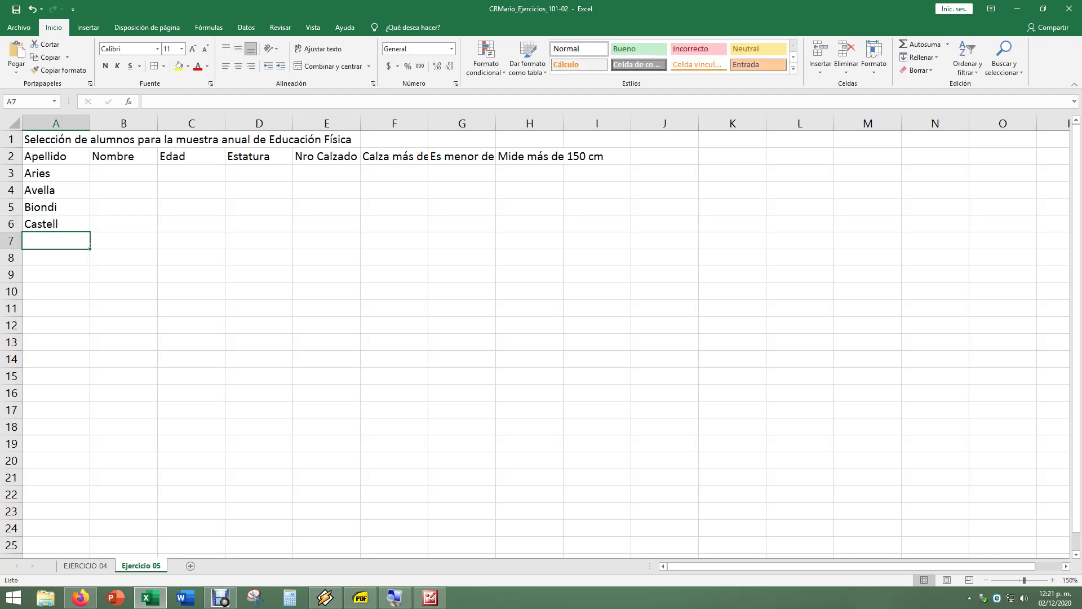
pyautogui.write('Dinos')
pyautogui.press('Return')
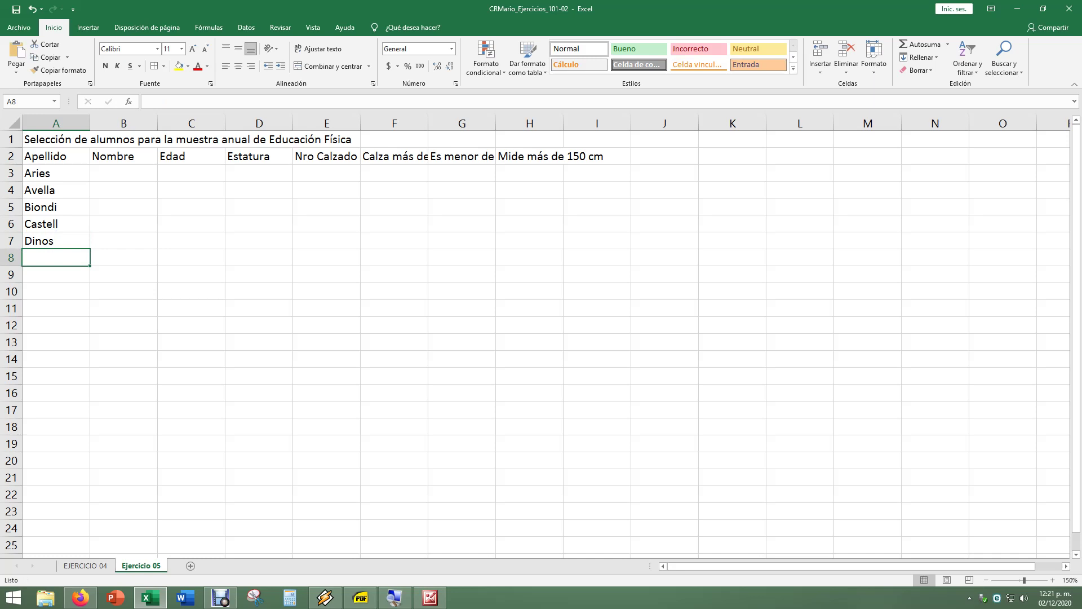
pyautogui.write('Fría')
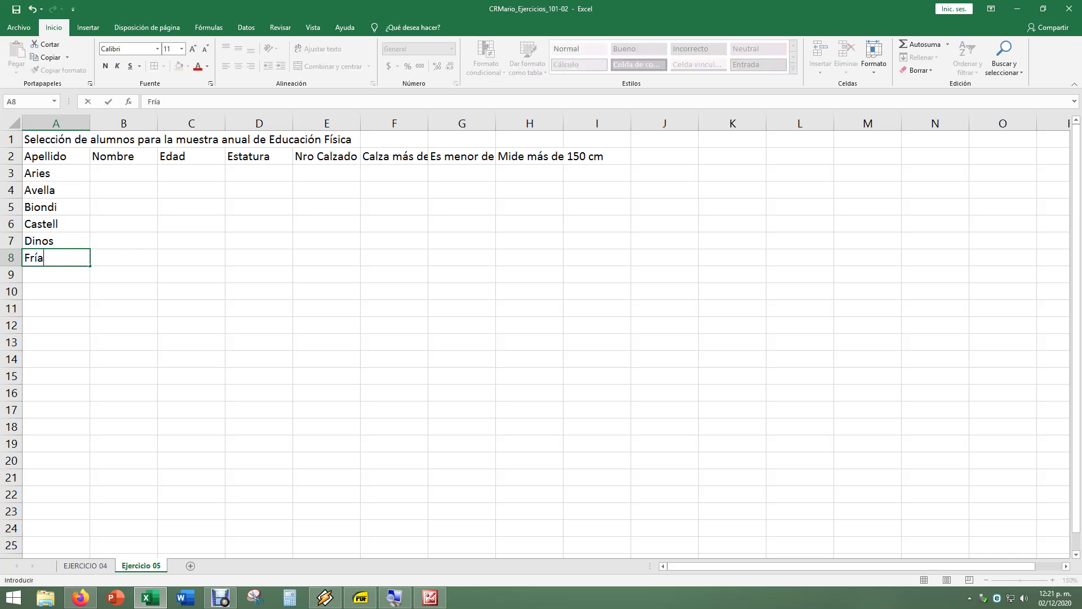
pyautogui.write('s')
pyautogui.press('Return')
# Enter García, LInares, Perez, Rossi and Zapata in A9:A13, correcting the typos
pyautogui.write('G')
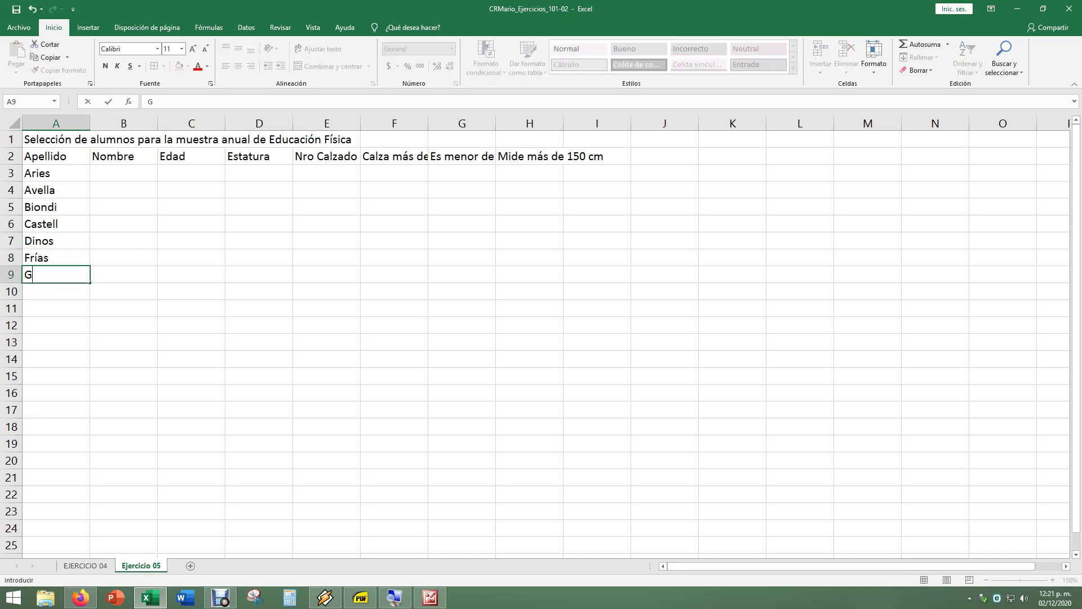
pyautogui.write('arciía')
pyautogui.press('Return')
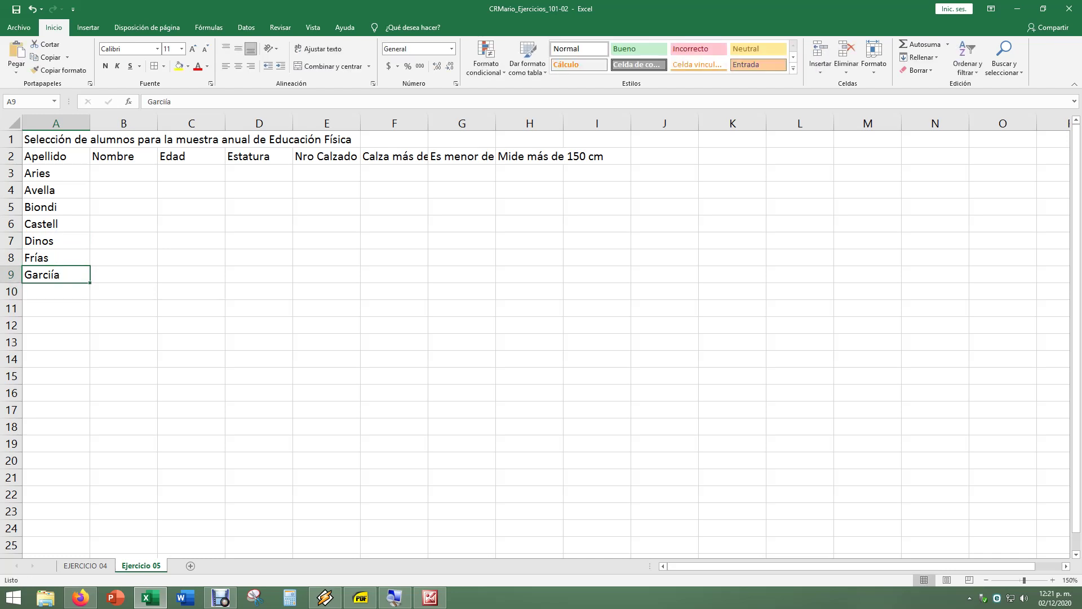
pyautogui.write('García')
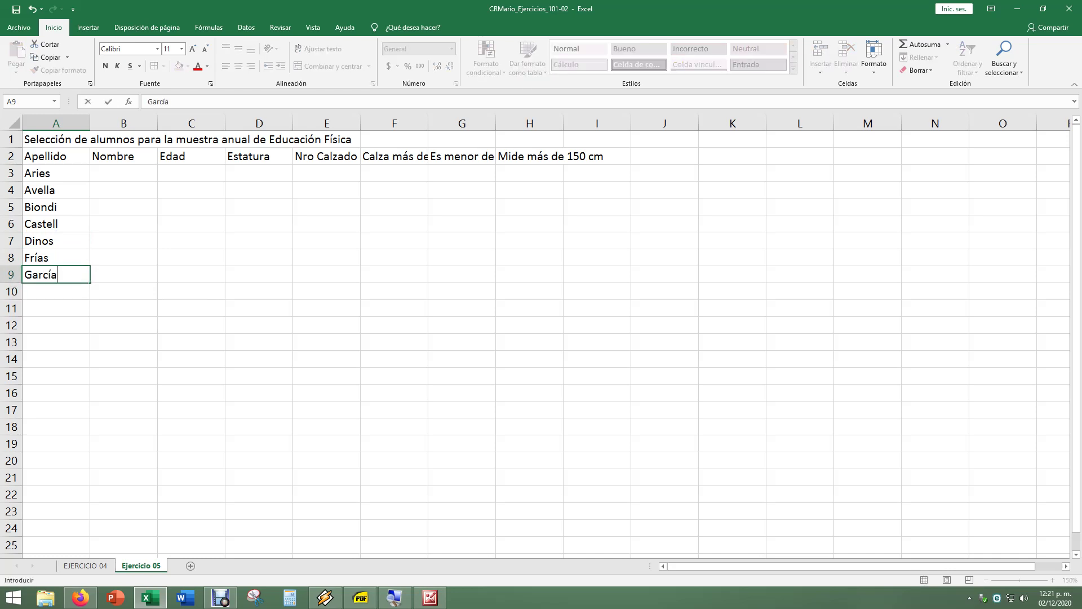
pyautogui.press('Return')
pyautogui.write('L')
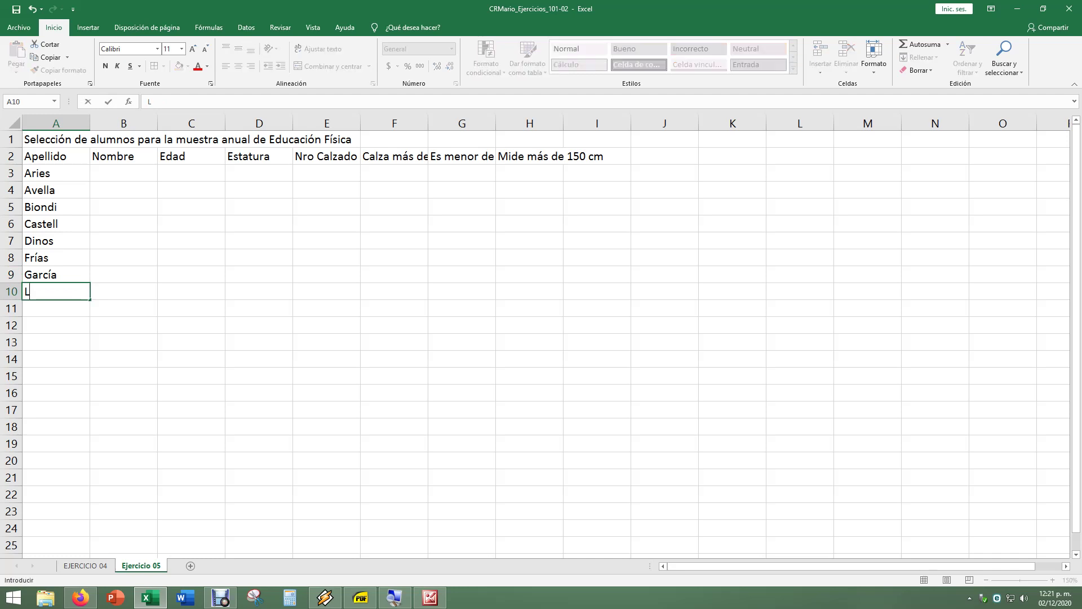
pyautogui.write('Inares')
pyautogui.press('Return')
pyautogui.write('Pere')
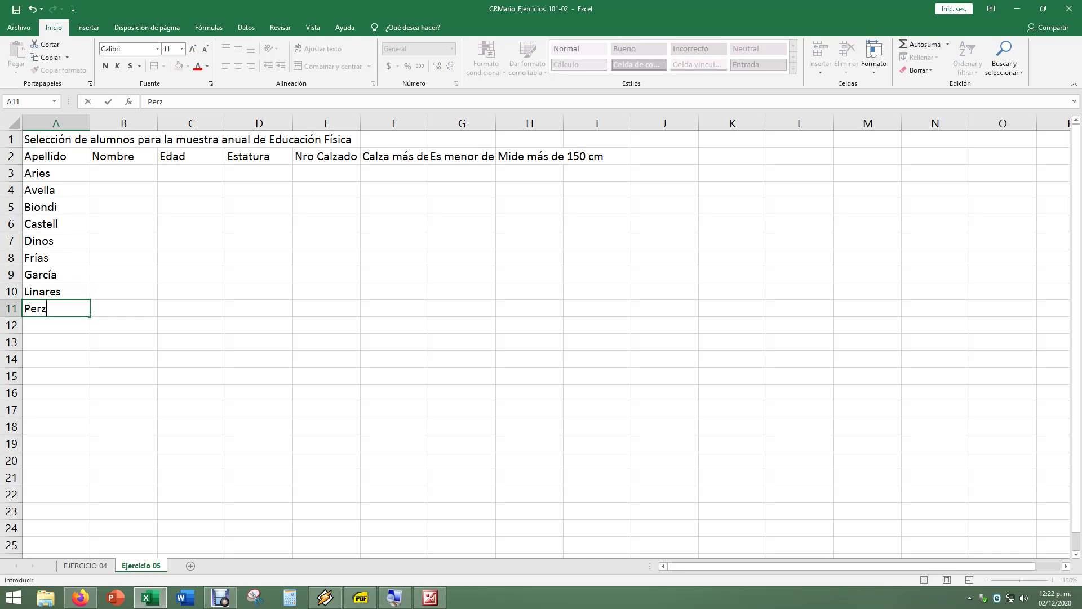
pyautogui.write('z')
pyautogui.press('Return')
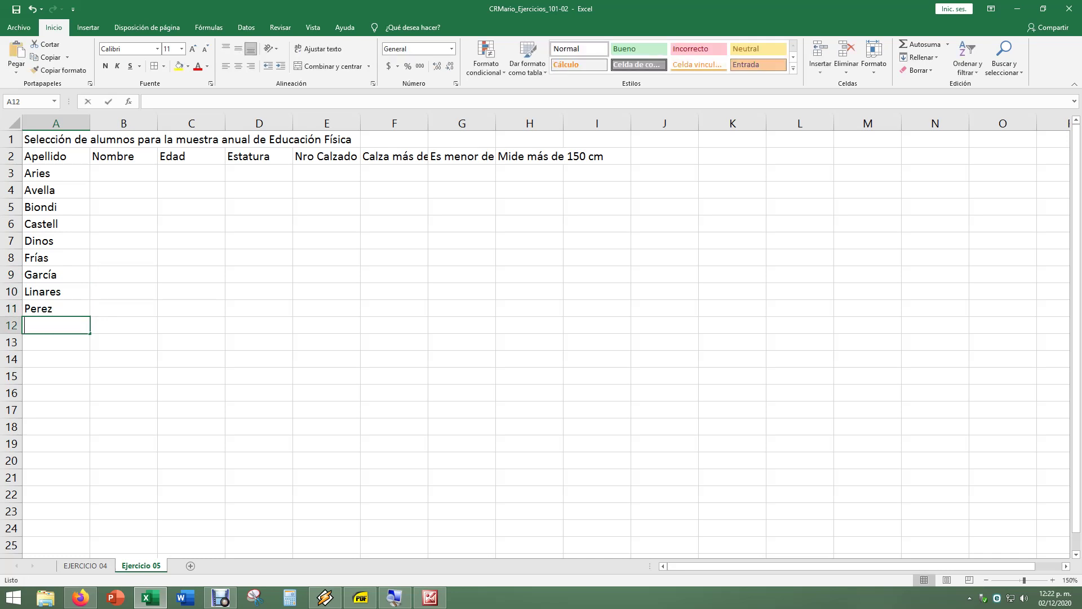
pyautogui.write('Rossi')
pyautogui.press('Return')
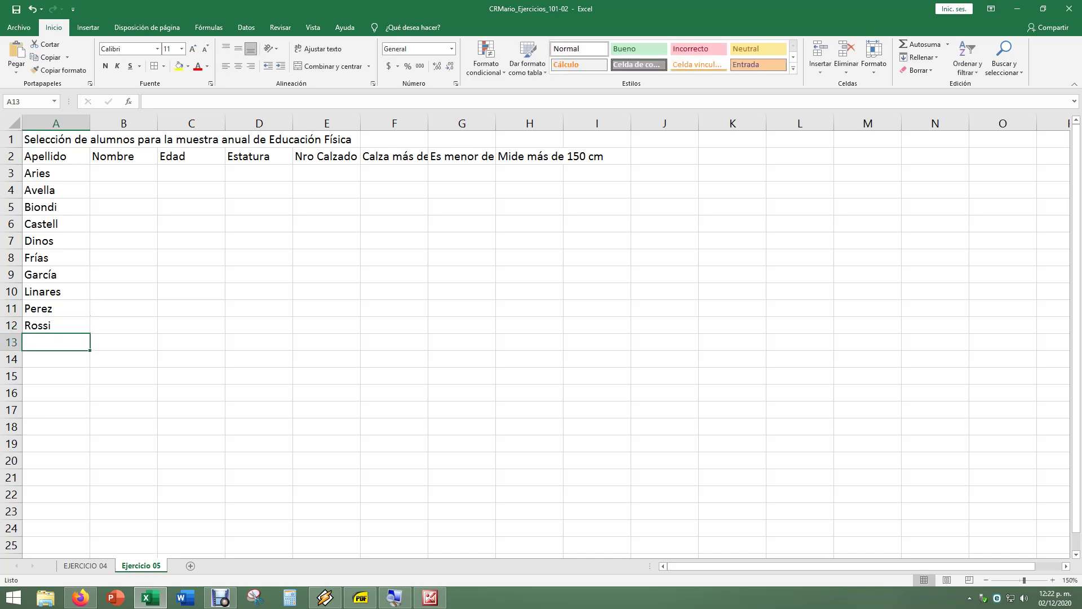
pyautogui.write('Zapara')
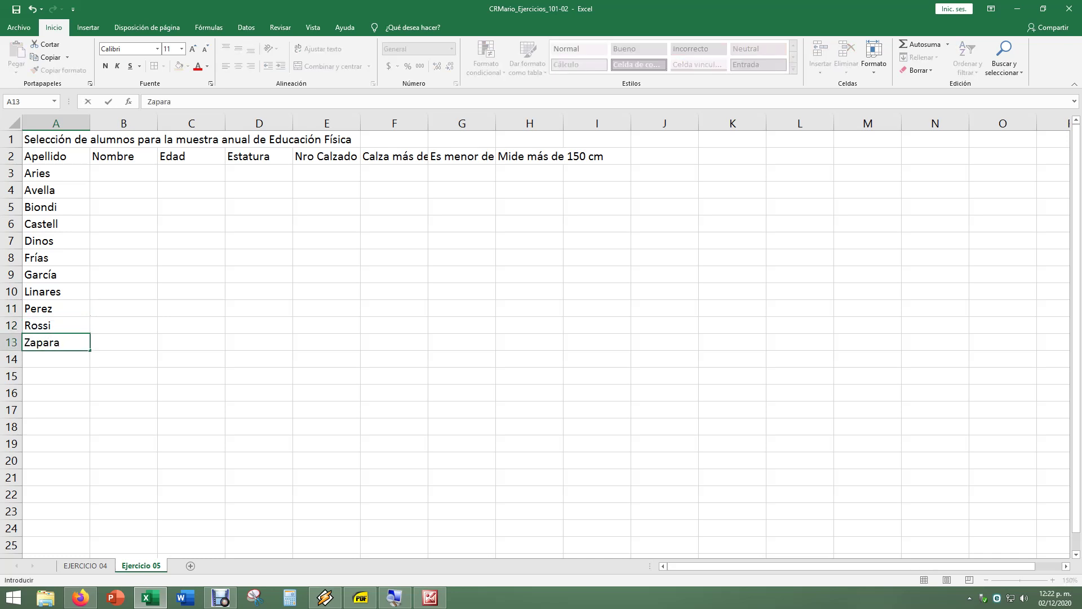
pyautogui.press('BackSpace')
pyautogui.press('BackSpace')
pyautogui.write('ta')
pyautogui.press('Up')
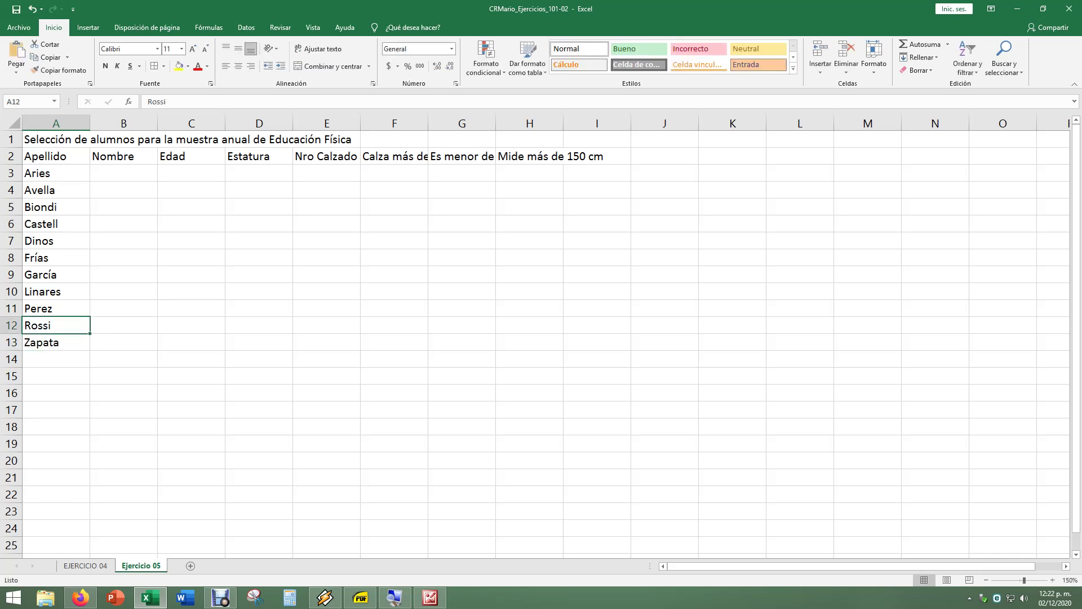
pyautogui.press('Up')
pyautogui.press('Up')
pyautogui.press('Up')
pyautogui.press('Up')
pyautogui.press('Up')
pyautogui.press('Up')
pyautogui.press('Up')
pyautogui.press('Up')
pyautogui.press('Up')
pyautogui.press('Right')
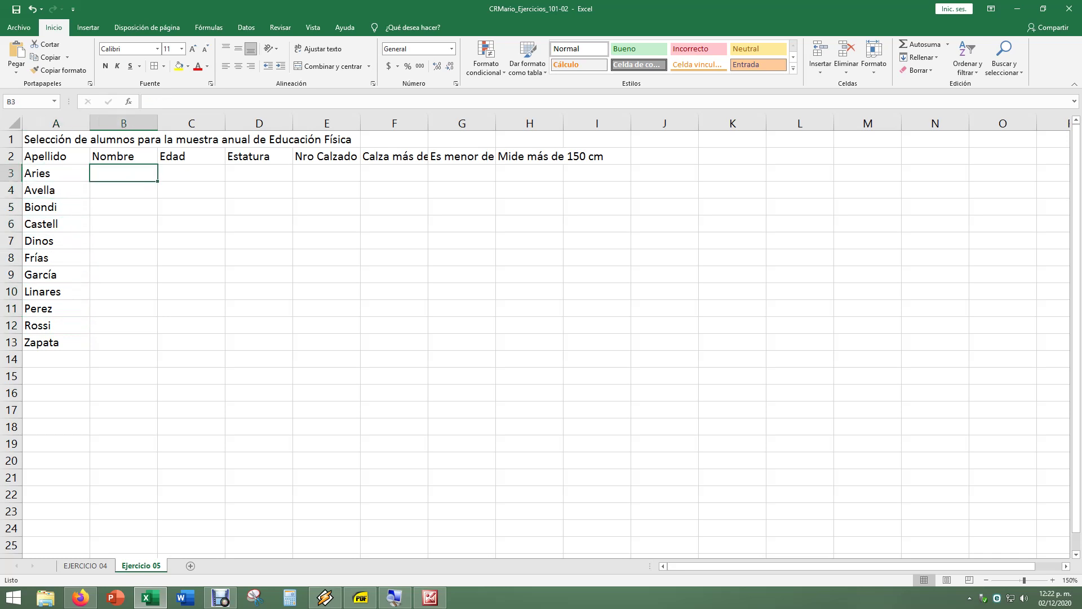
# Enter the first names Lucas, Andrés, María, Ana and Estela in B3:B7
pyautogui.write('Lucas')
pyautogui.press('Return')
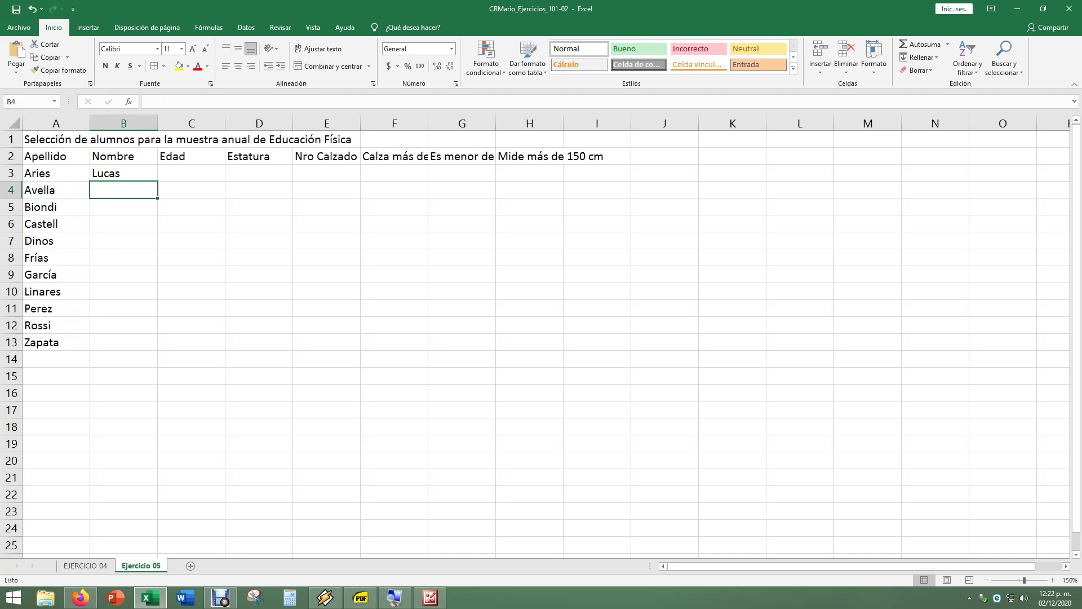
pyautogui.write('Andrés')
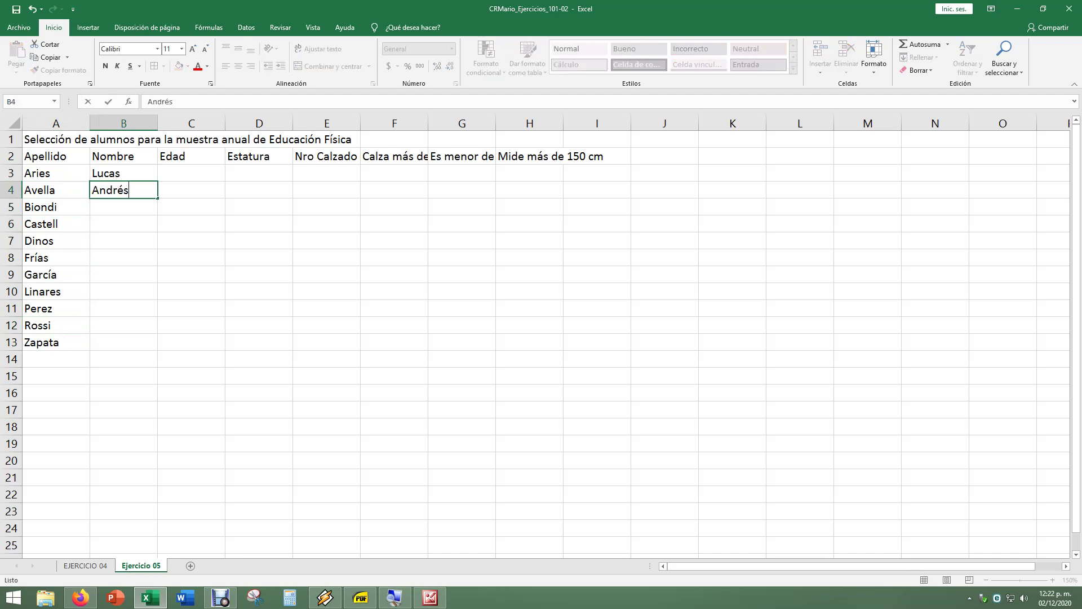
pyautogui.press('Return')
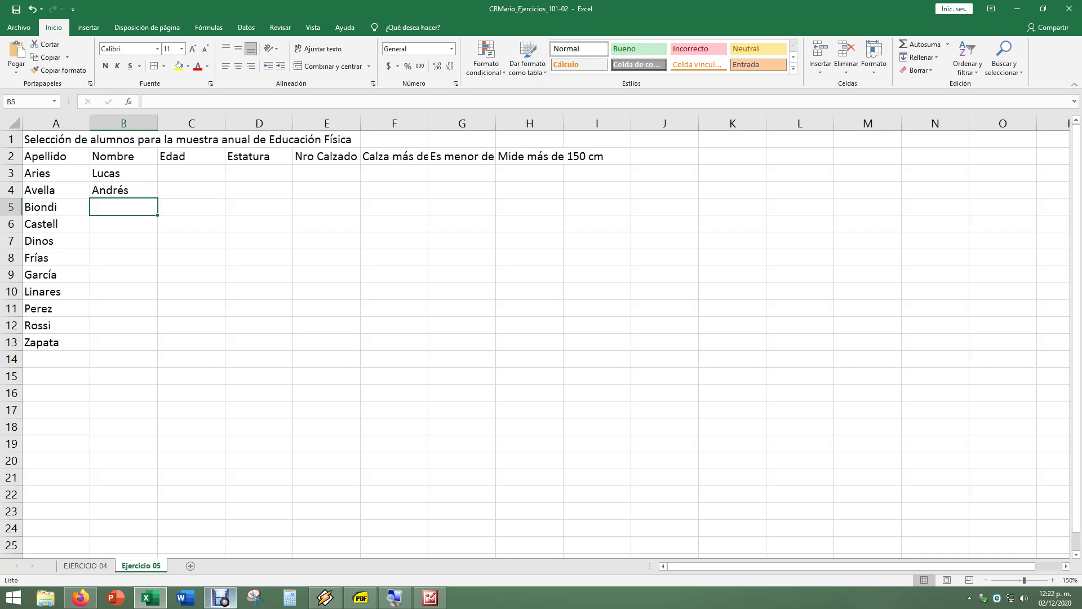
pyautogui.click(221, 597)
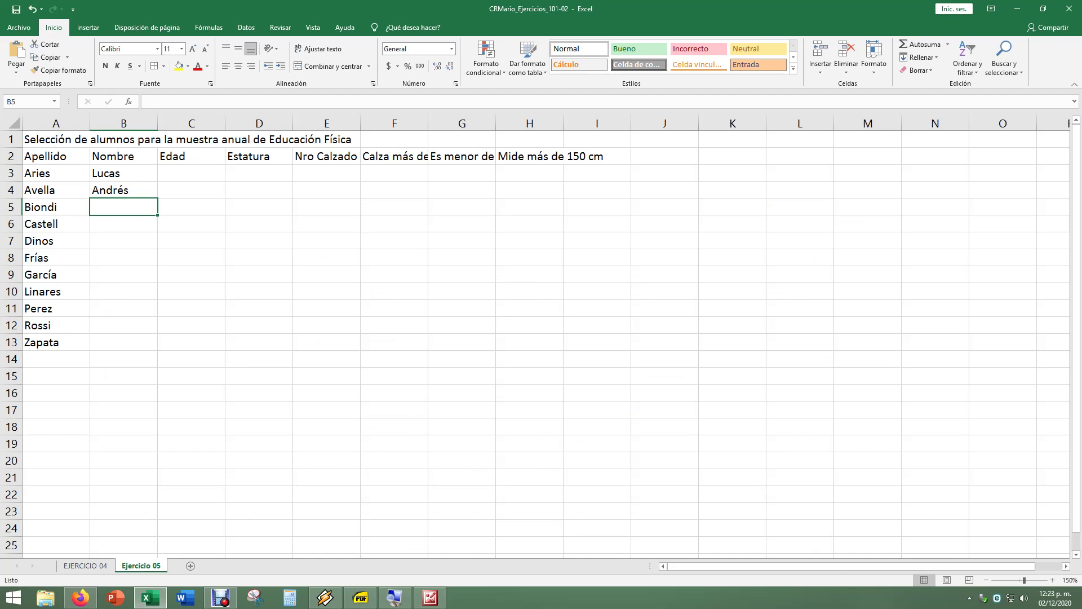
pyautogui.write('Mar')
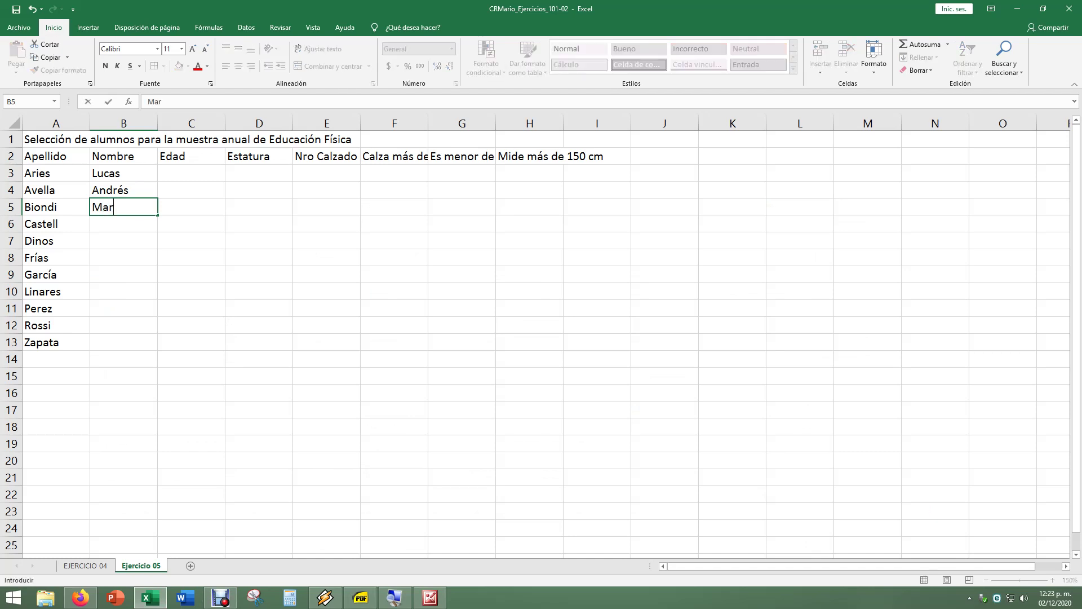
pyautogui.write('ía')
pyautogui.press('Return')
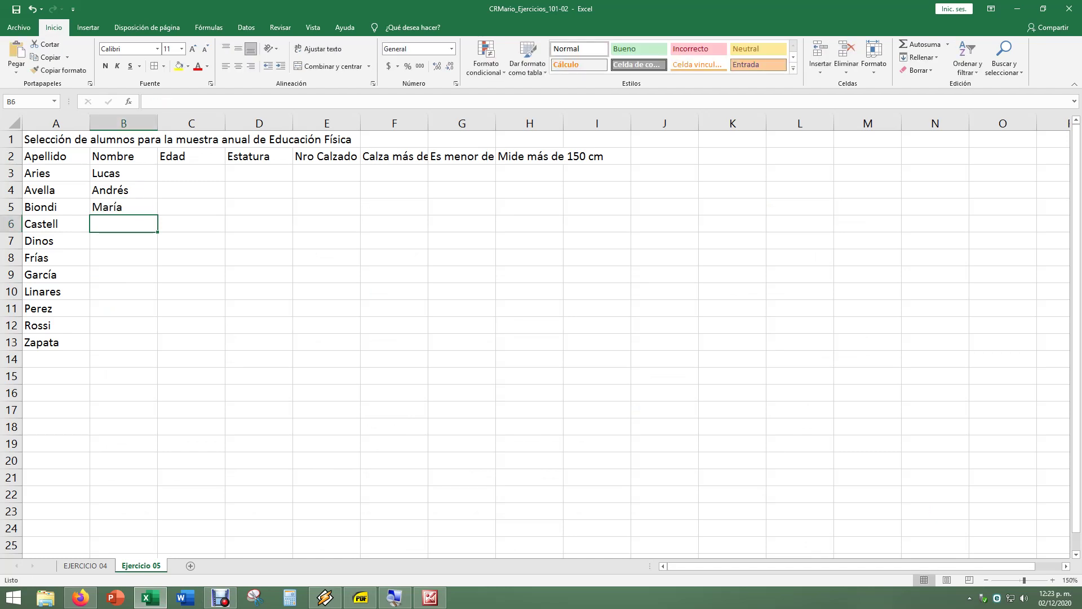
pyautogui.write('Ana')
pyautogui.press('Return')
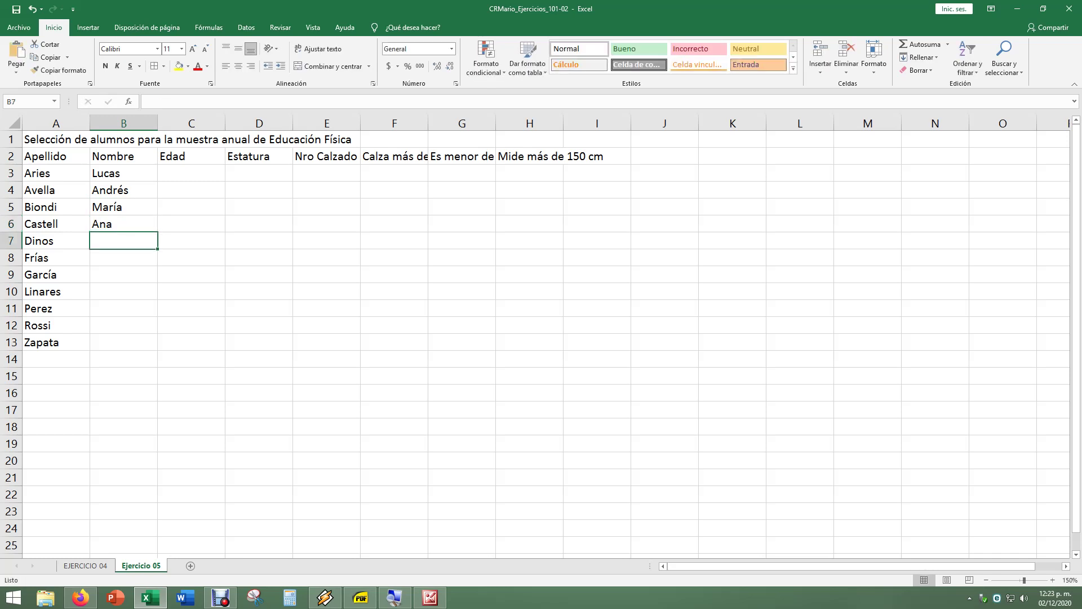
pyautogui.write('Estela')
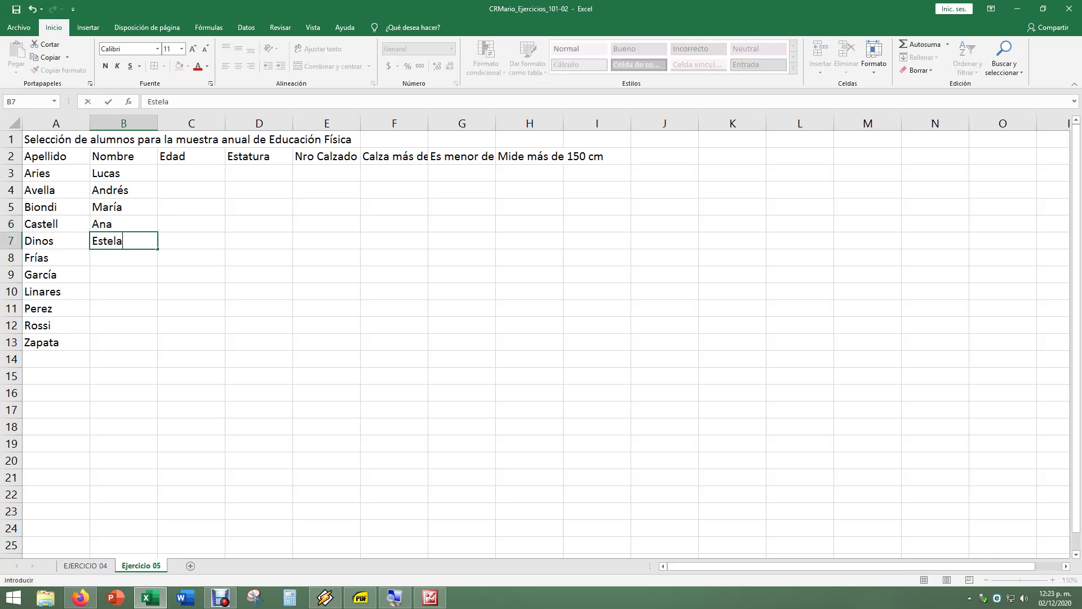
pyautogui.press('Return')
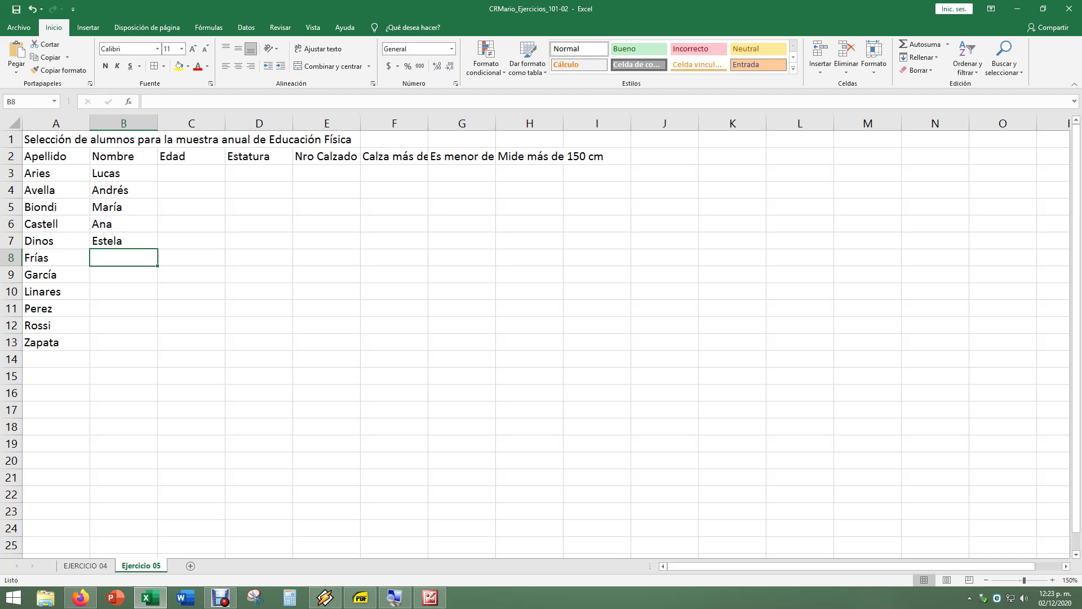
# Enter Jorge, Nora, Pedro, an autocompleted Jorge, Juan and Laila in B8:B13
pyautogui.write('Jorge')
pyautogui.press('Return')
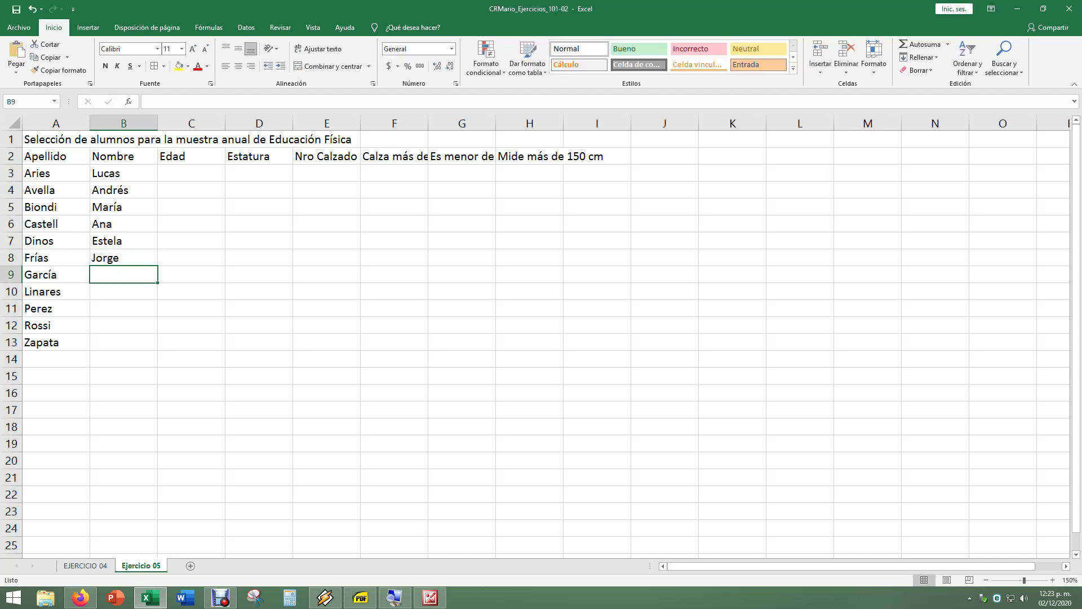
pyautogui.write('Nora')
pyautogui.press('Return')
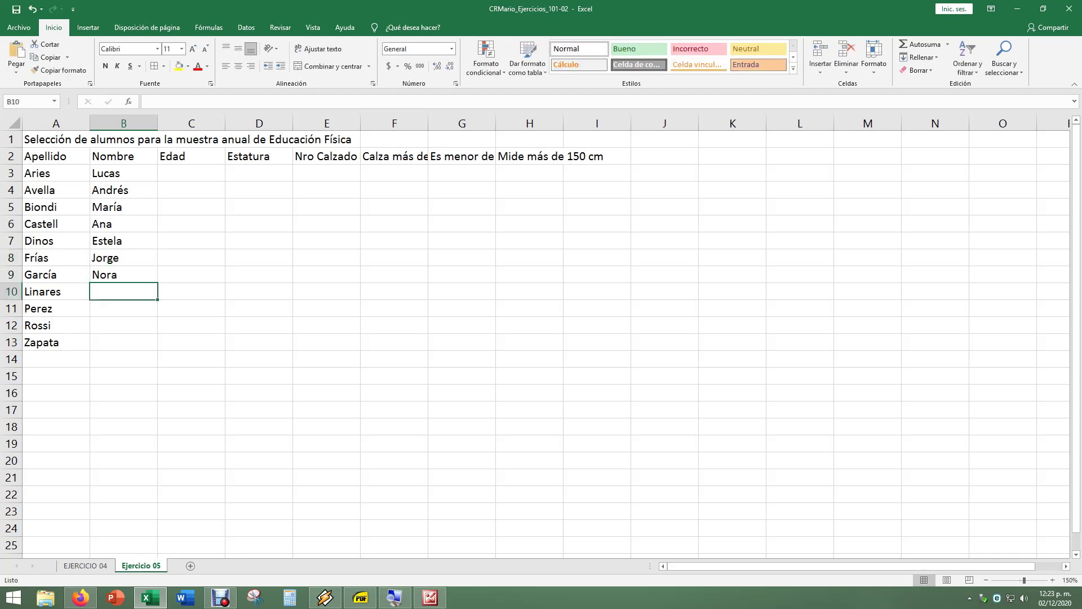
pyautogui.write('Pwe')
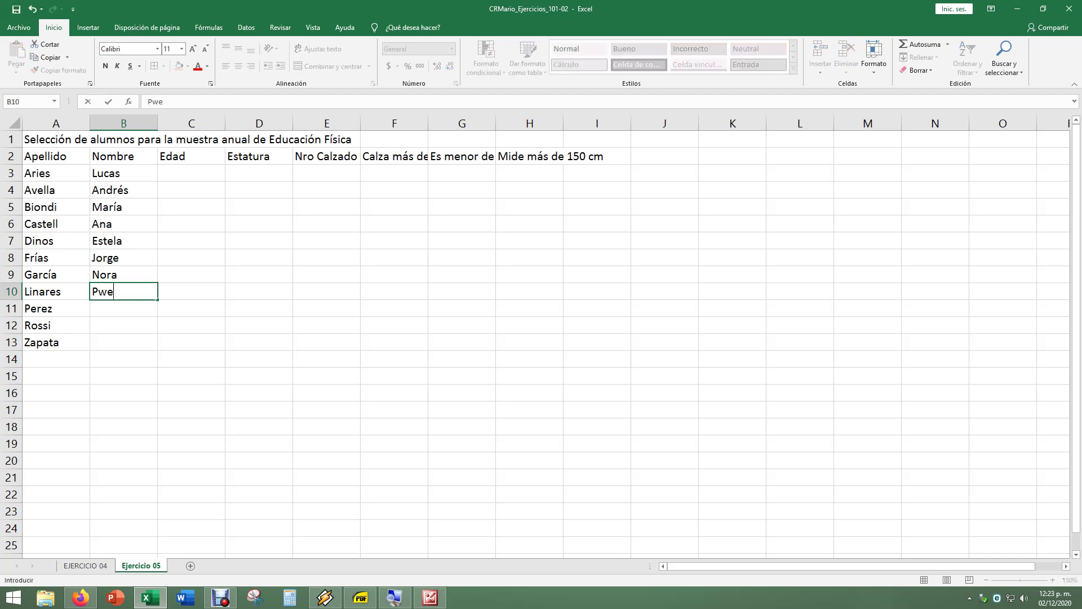
pyautogui.write('dr')
pyautogui.press('BackSpace')
pyautogui.press('BackSpace')
pyautogui.press('BackSpace')
pyautogui.press('BackSpace')
pyautogui.write('e')
pyautogui.write('dro')
pyautogui.press('Return')
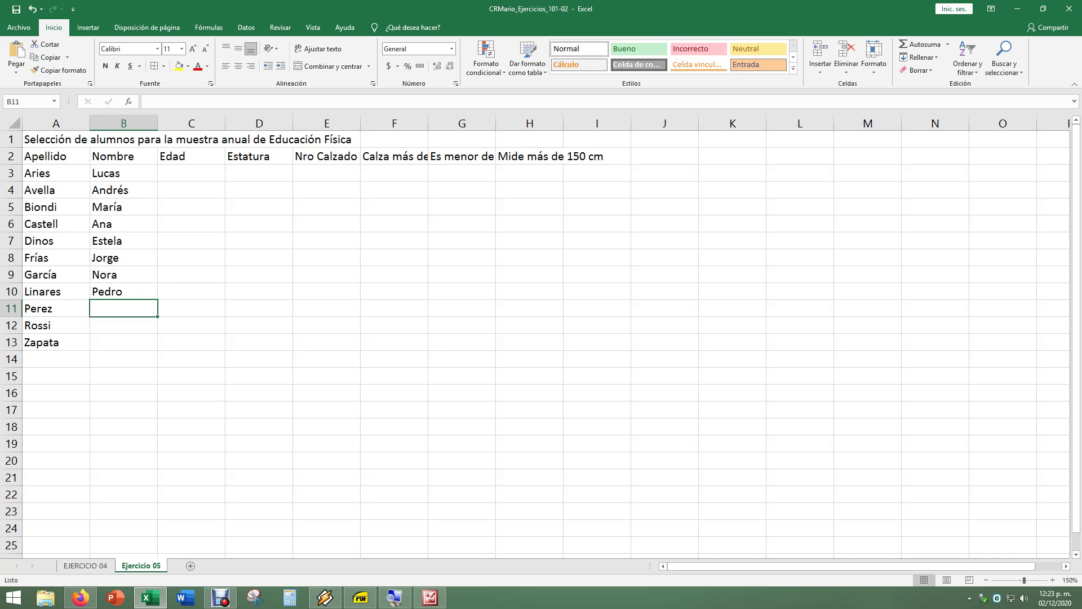
pyautogui.write('Jorge')
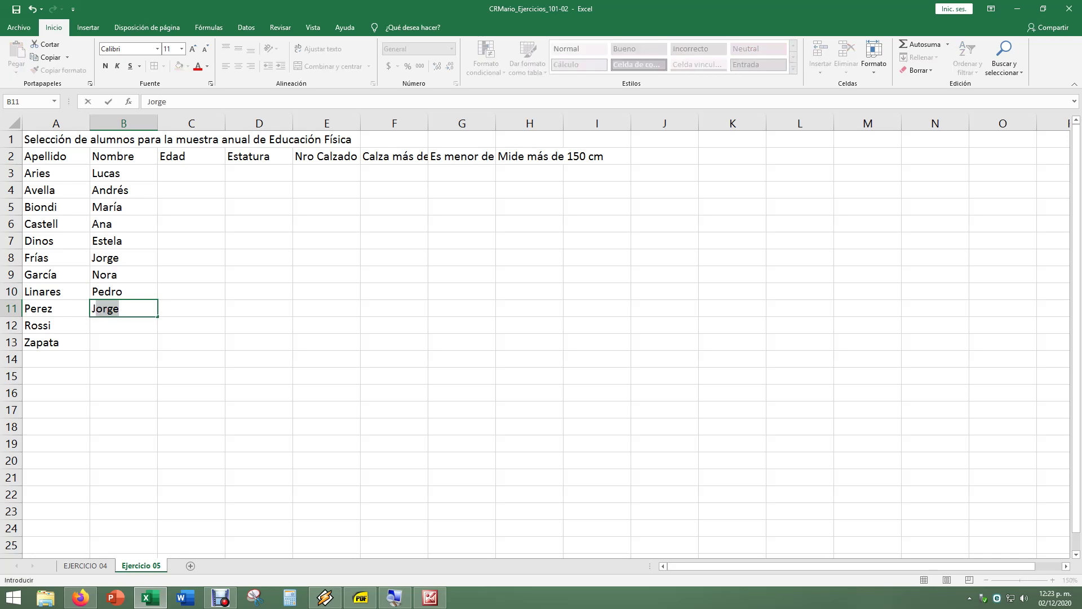
pyautogui.press('Return')
pyautogui.write('Juan')
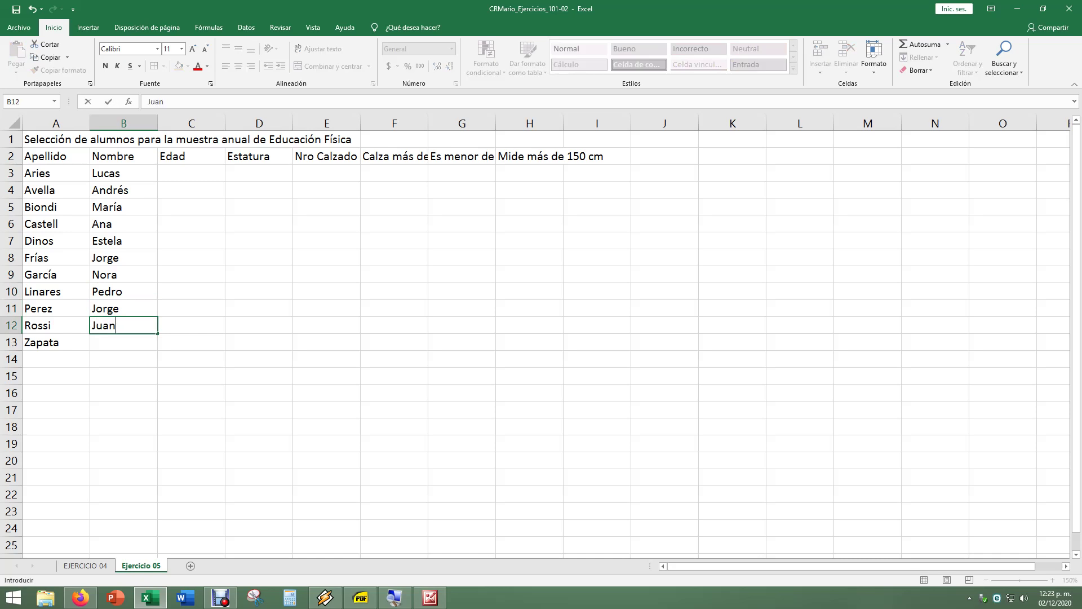
pyautogui.press('Return')
pyautogui.write('Lai')
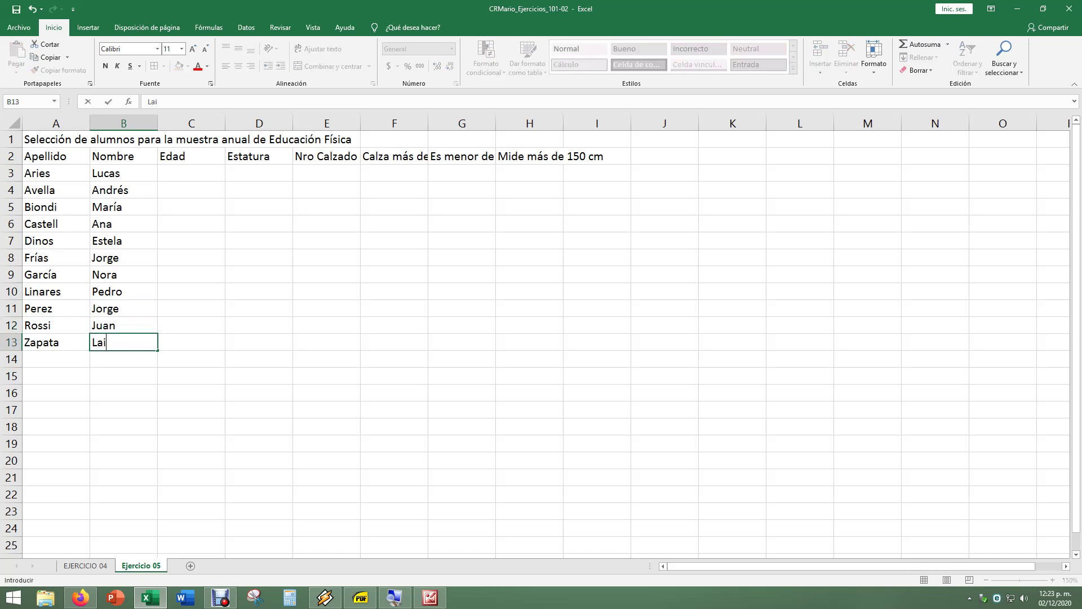
pyautogui.write('la')
pyautogui.press('Return')
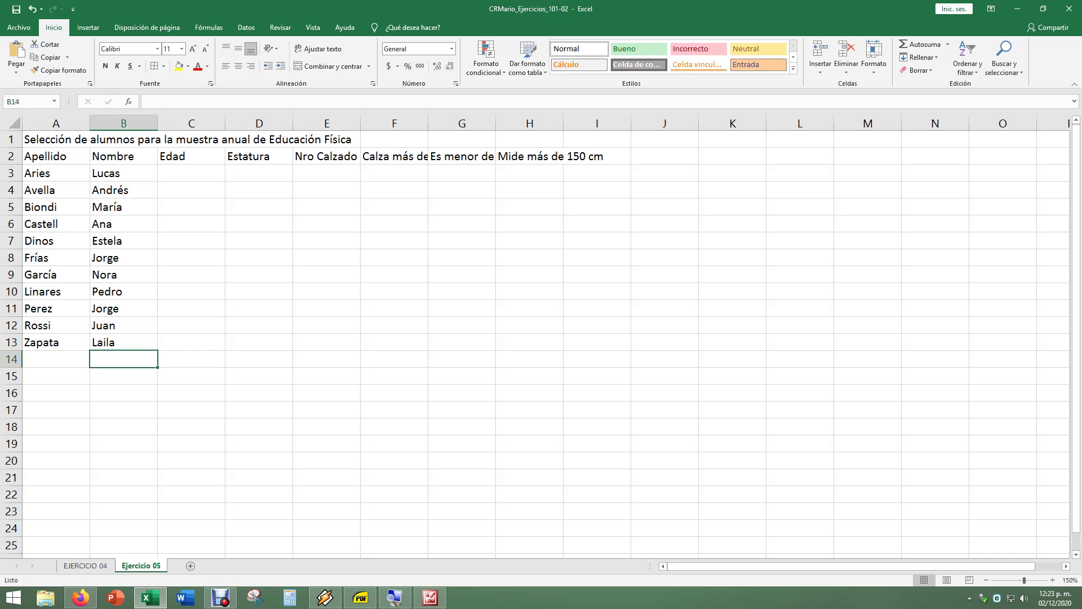
# Enter Abril in B14, removing the stray ñ
pyautogui.write('Abrilñ')
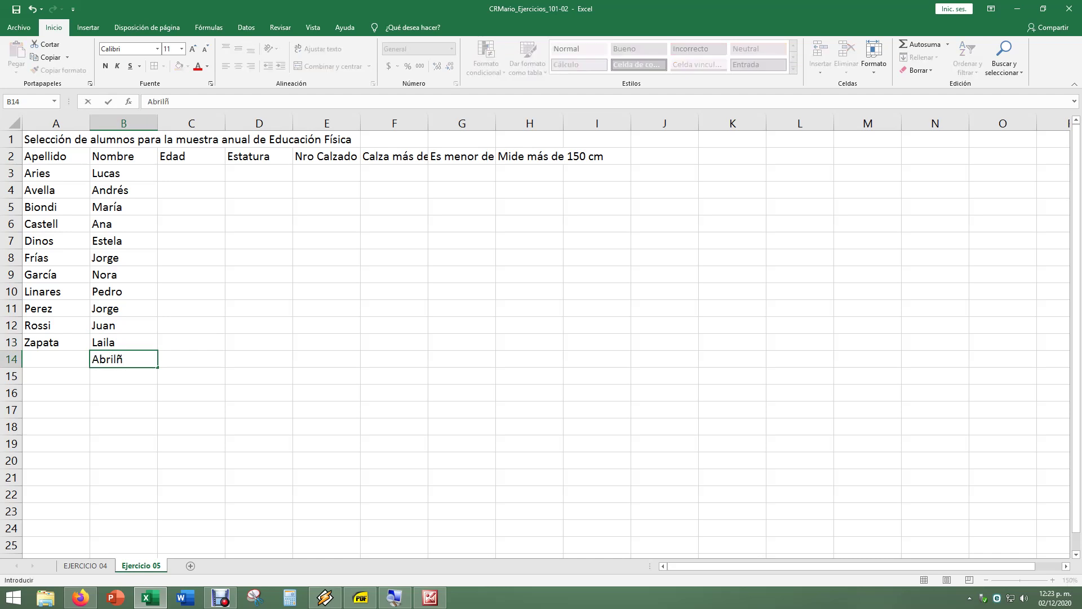
pyautogui.press('BackSpace')
pyautogui.press('Up')
pyautogui.press('Up')
pyautogui.press('Up')
pyautogui.press('Up')
pyautogui.press('Up')
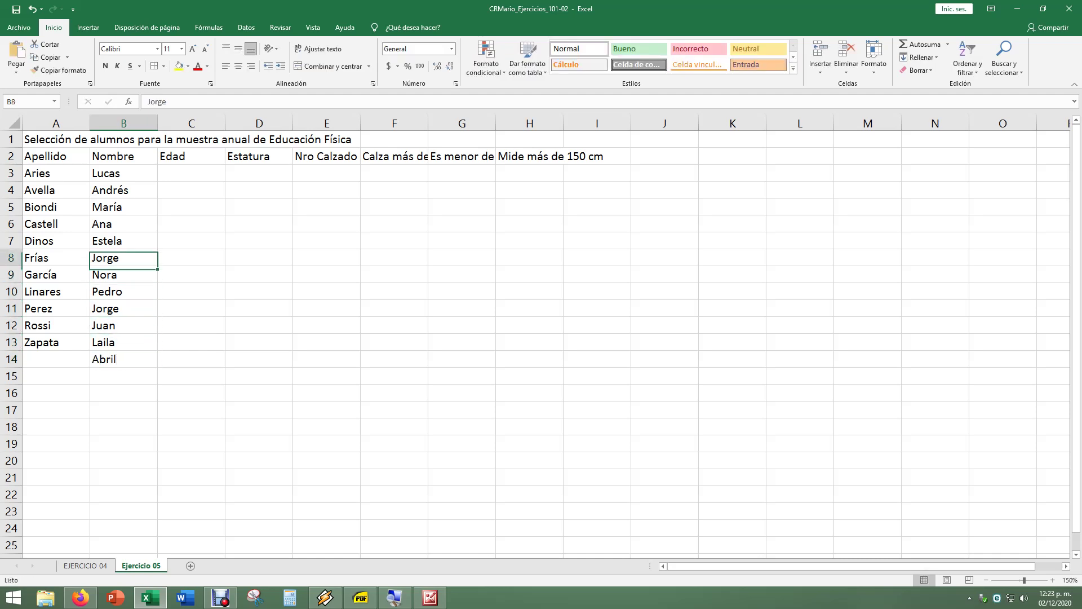
pyautogui.press('Up')
pyautogui.press('Up')
pyautogui.press('Up')
pyautogui.press('Down')
pyautogui.press('Down')
pyautogui.press('Down')
pyautogui.press('Down')
pyautogui.press('Down')
pyautogui.press('Down')
pyautogui.press('Down')
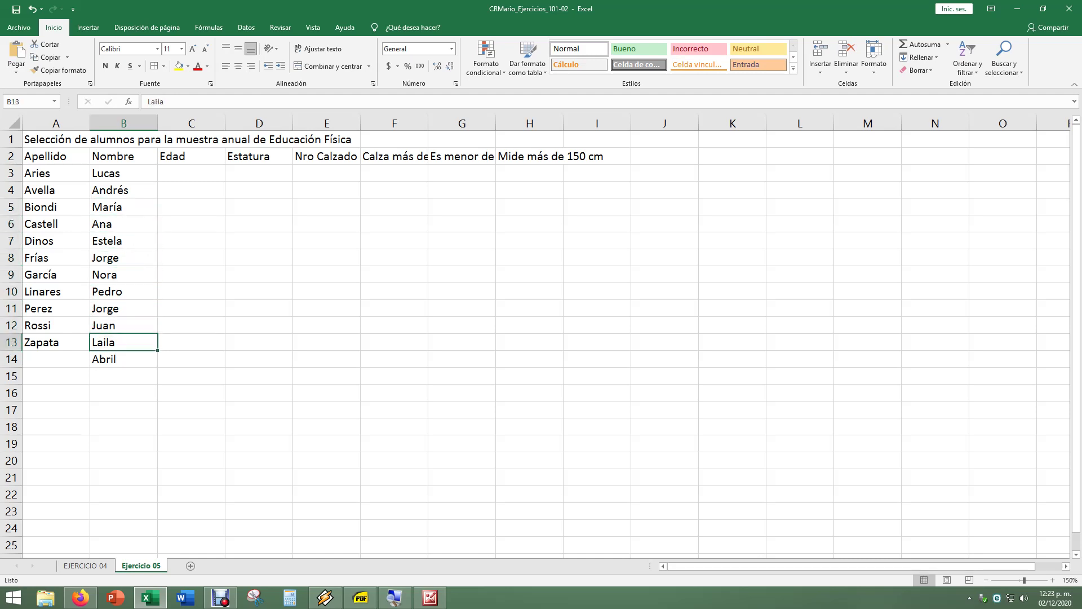
pyautogui.press('Left')
pyautogui.press('Down')
# Review the surnames and first names, then delete the duplicate Jorge from B11
pyautogui.press('Up')
pyautogui.press('Up')
pyautogui.press('Up')
pyautogui.press('Up')
pyautogui.press('Up')
pyautogui.press('Up')
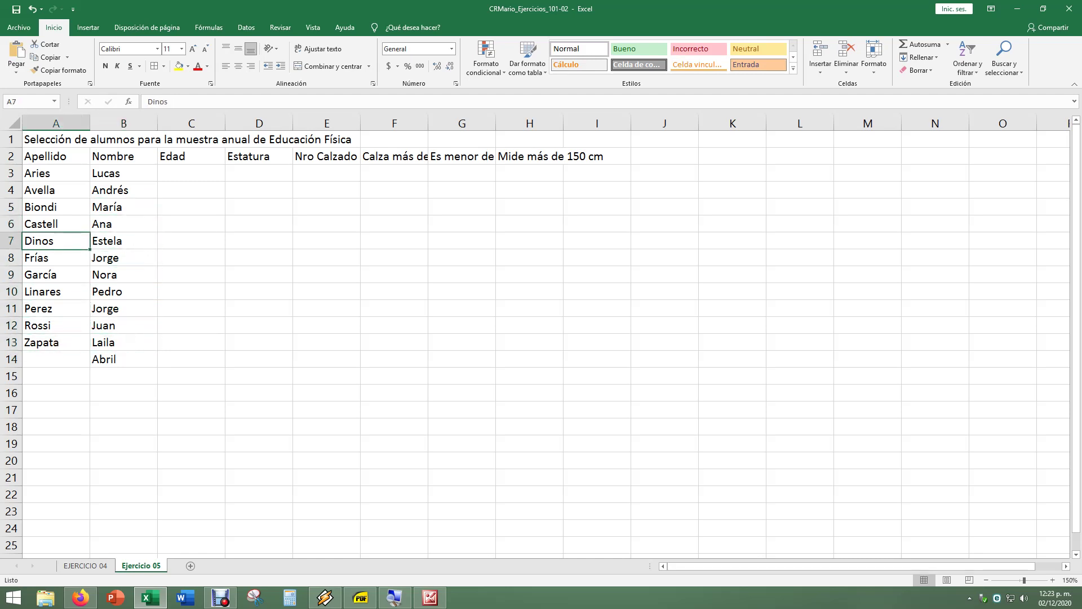
pyautogui.press('Up')
pyautogui.press('Up')
pyautogui.press('Up')
pyautogui.press('Up')
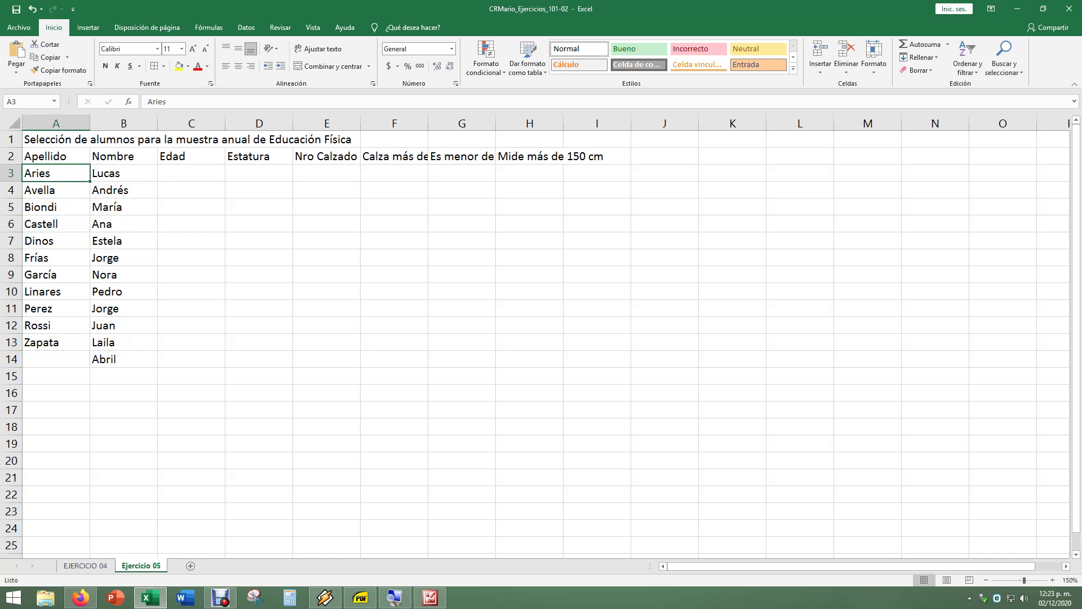
pyautogui.press('Down')
pyautogui.press('Down')
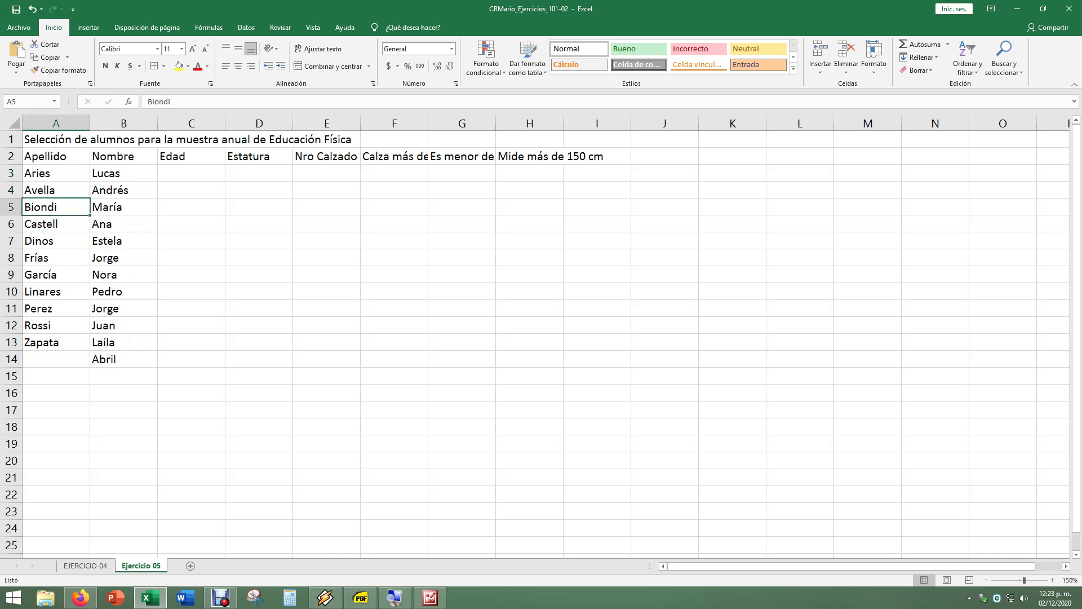
pyautogui.press('Down')
pyautogui.press('Down')
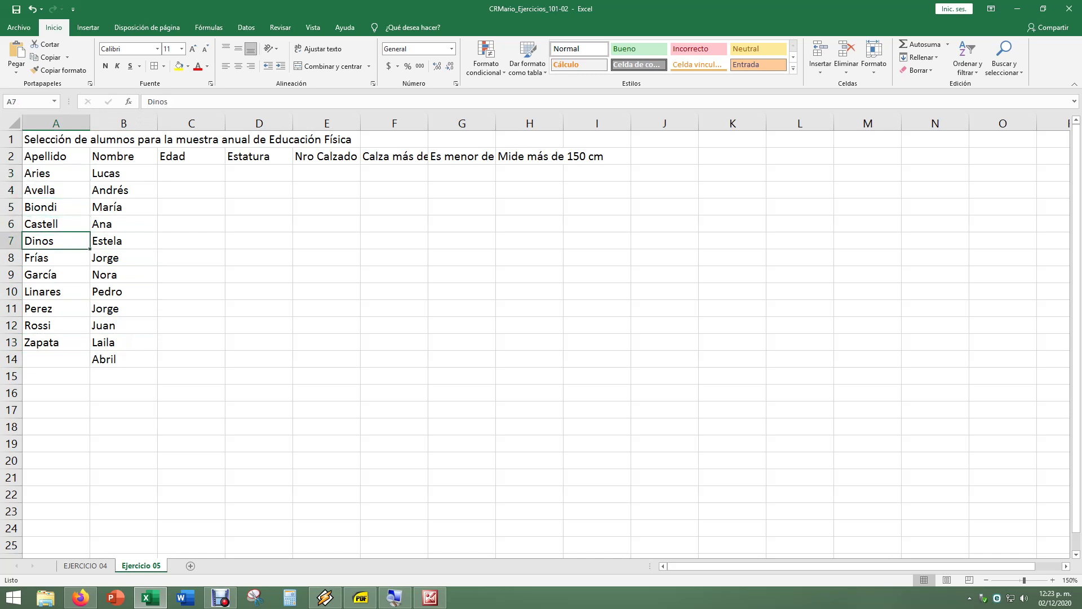
pyautogui.press('Down')
pyautogui.press('Down')
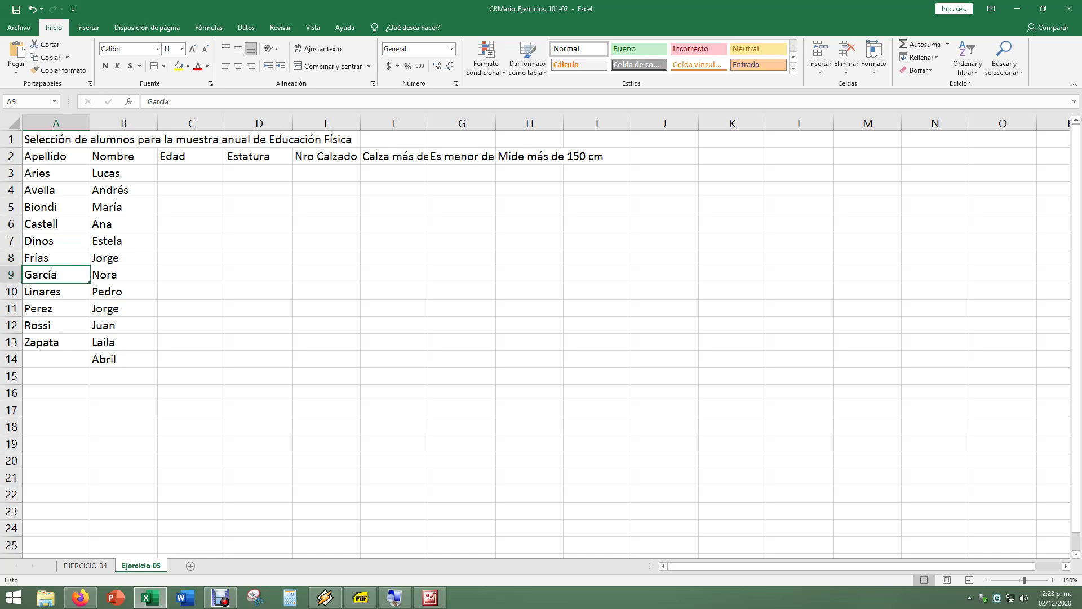
pyautogui.press('Down')
pyautogui.press('Down')
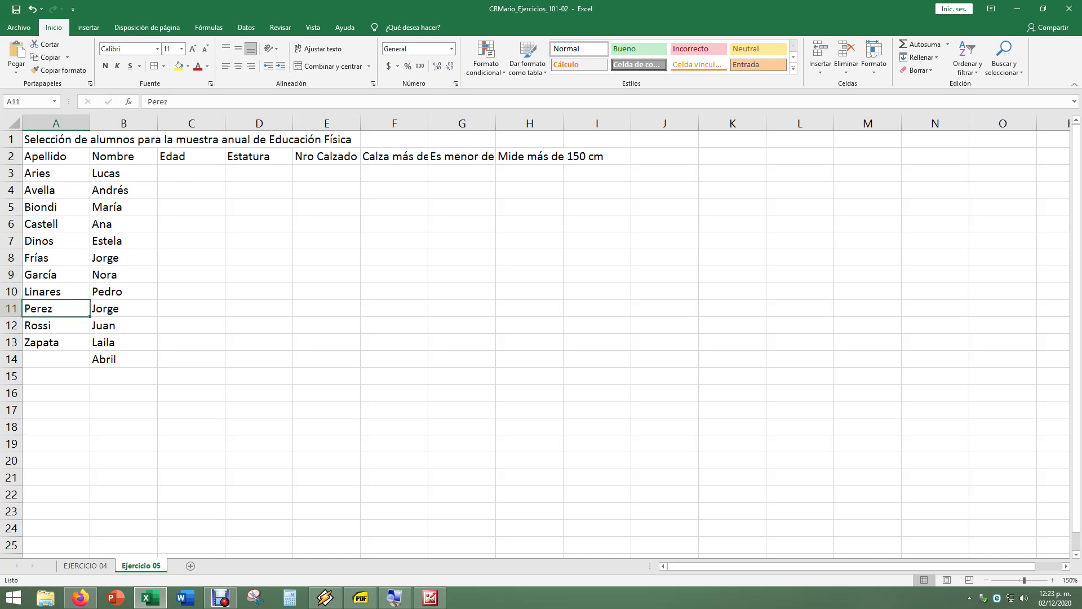
pyautogui.press('Down')
pyautogui.press('Down')
pyautogui.press('Right')
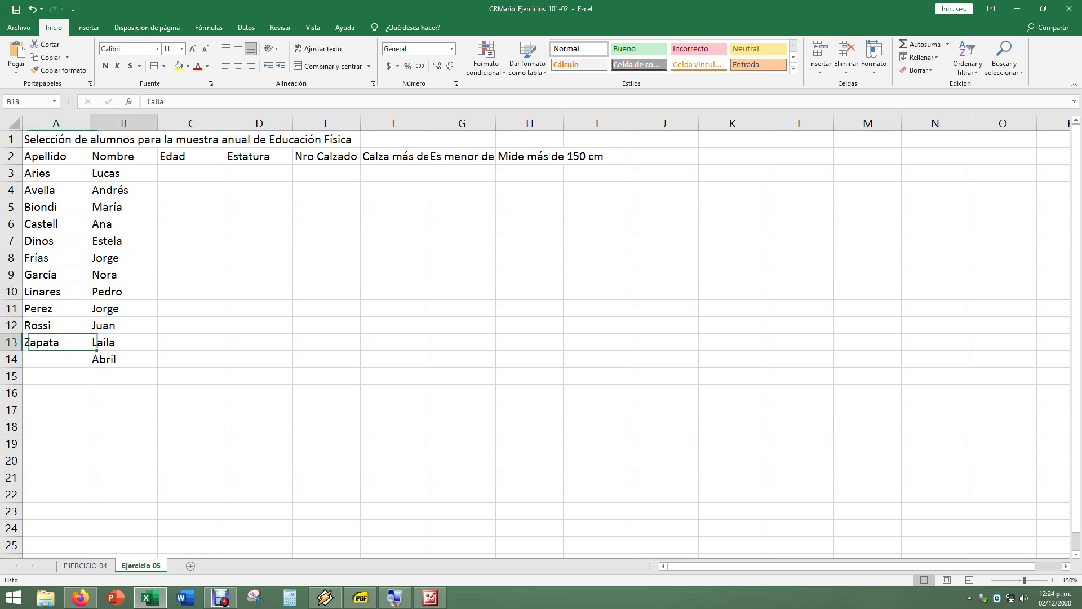
pyautogui.press('Up')
pyautogui.press('Up')
pyautogui.press('Up')
pyautogui.press('Up')
pyautogui.press('Up')
pyautogui.press('Up')
pyautogui.press('Up')
pyautogui.press('Up')
pyautogui.press('Up')
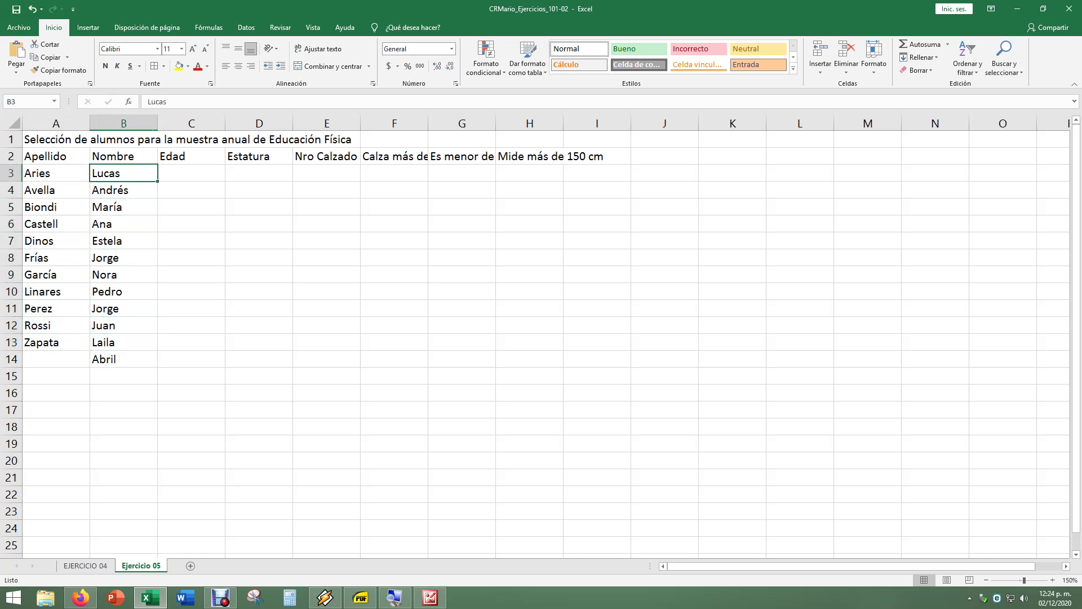
pyautogui.press('Down')
pyautogui.press('Down')
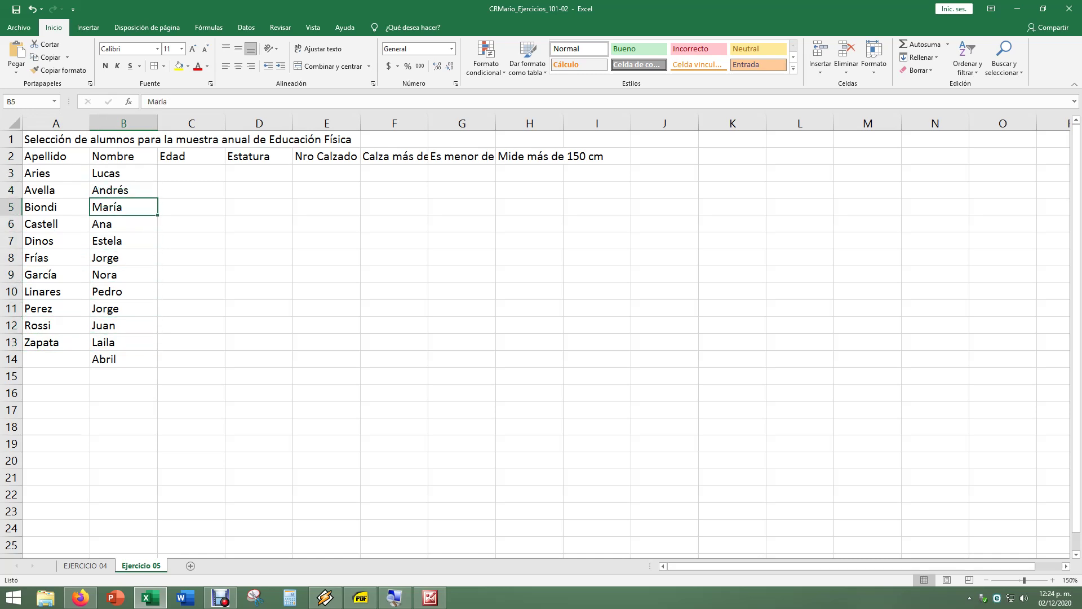
pyautogui.press('Down')
pyautogui.press('Down')
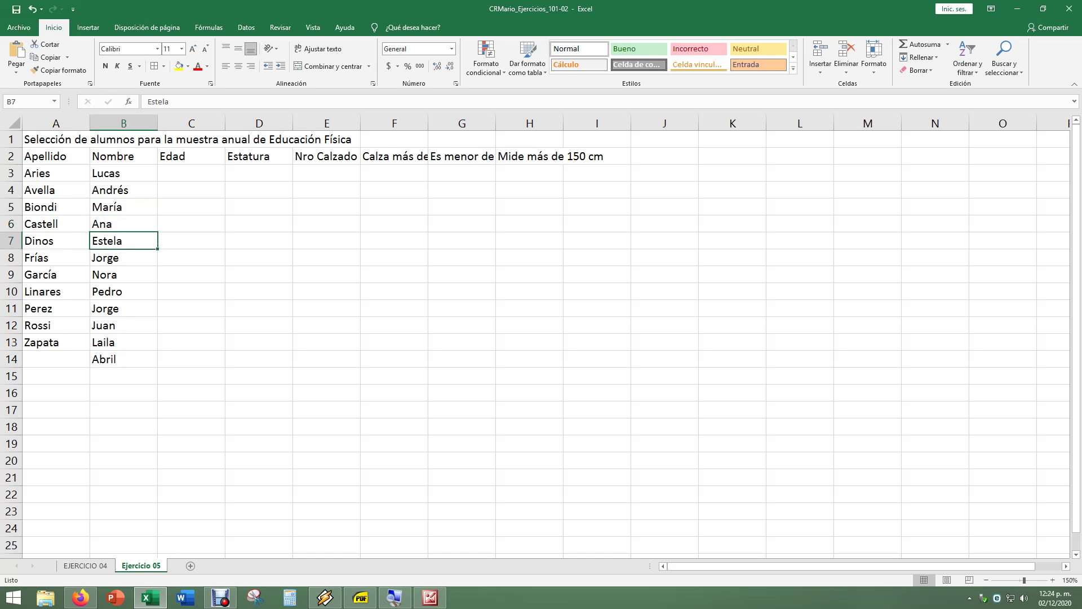
pyautogui.press('Down')
pyautogui.press('Down')
pyautogui.press('Down')
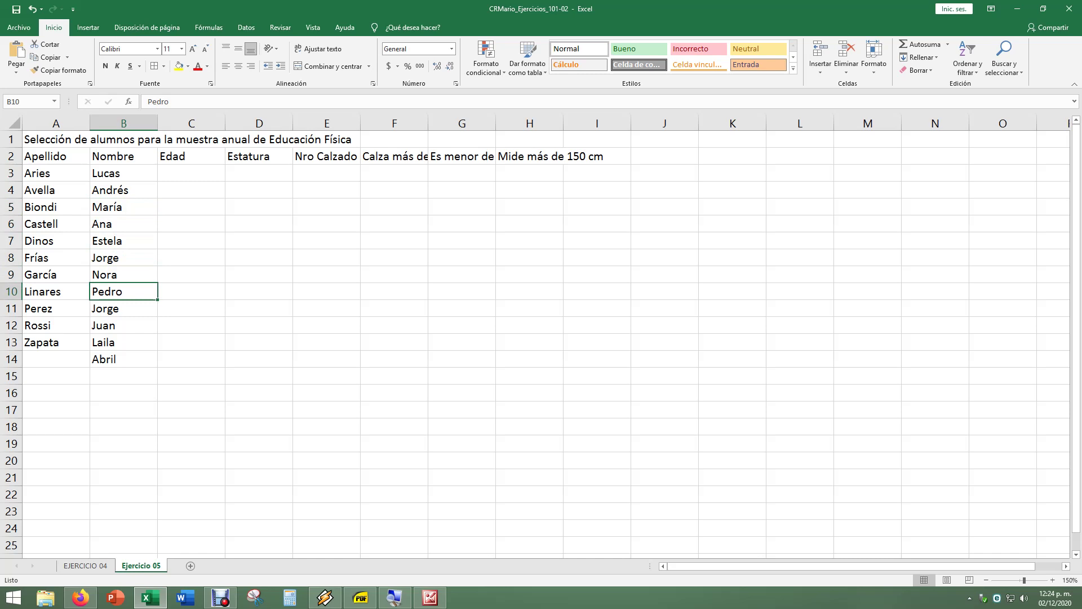
pyautogui.press('Down')
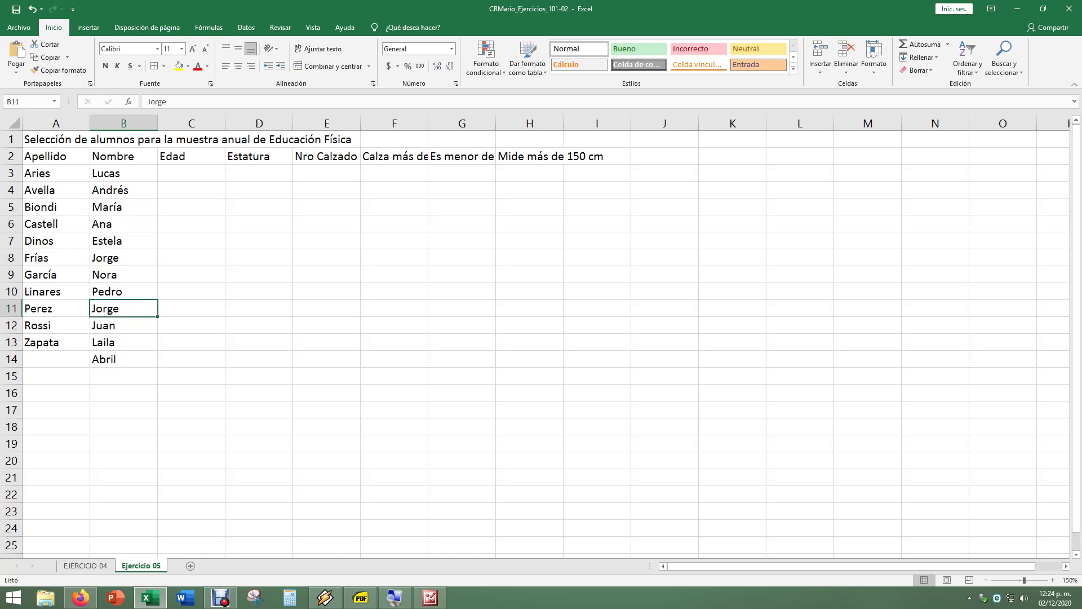
pyautogui.press('Delete')
# Cut Juan, Laila and Abril from B12:B14 and paste them into B11:B13
pyautogui.press('Down')
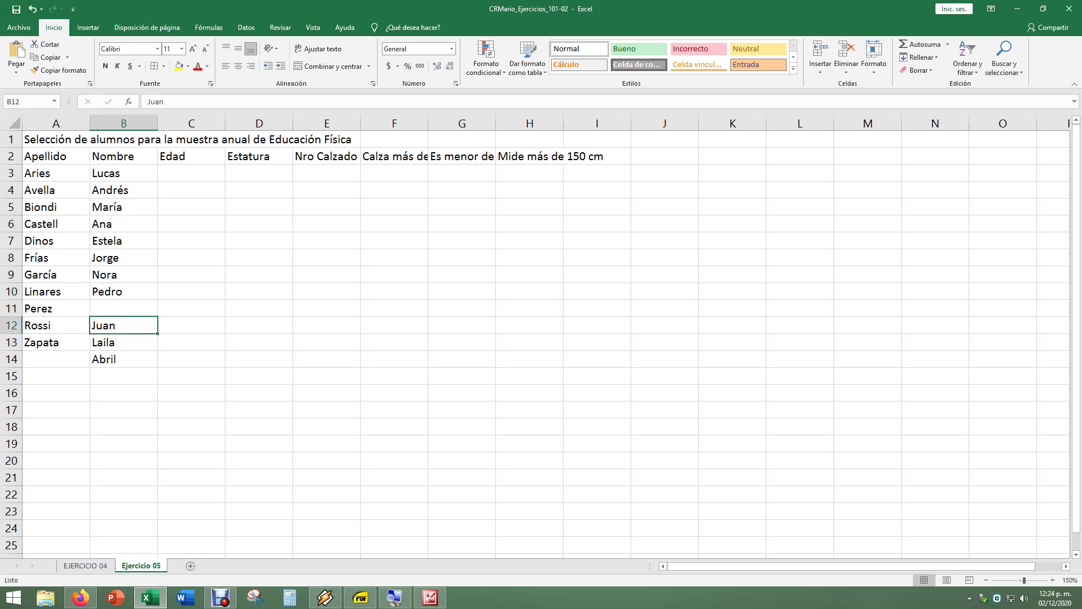
pyautogui.hotkey('shift', 'Down')
pyautogui.hotkey('shift', 'Down')
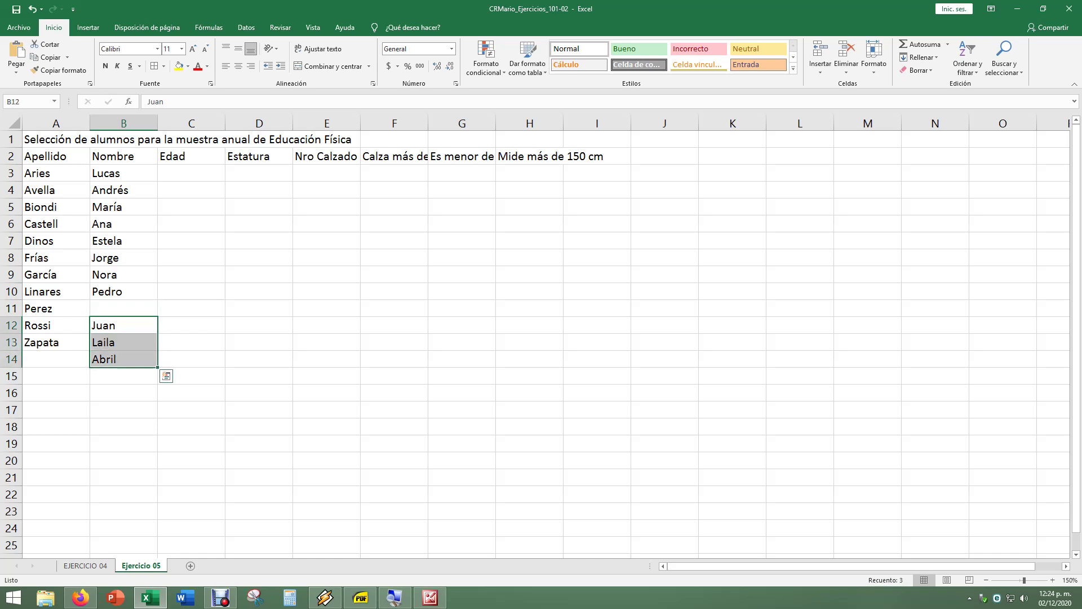
pyautogui.hotkey('ctrl', 'x')
pyautogui.press('Up')
pyautogui.hotkey('ctrl', 'v')
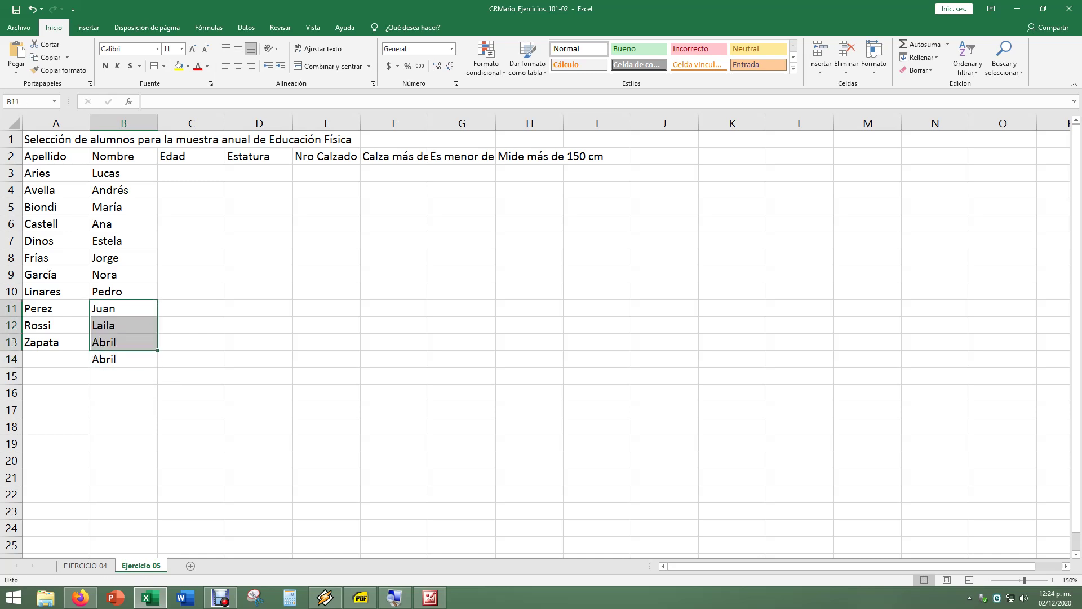
pyautogui.click(259, 359)
pyautogui.click(123, 308)
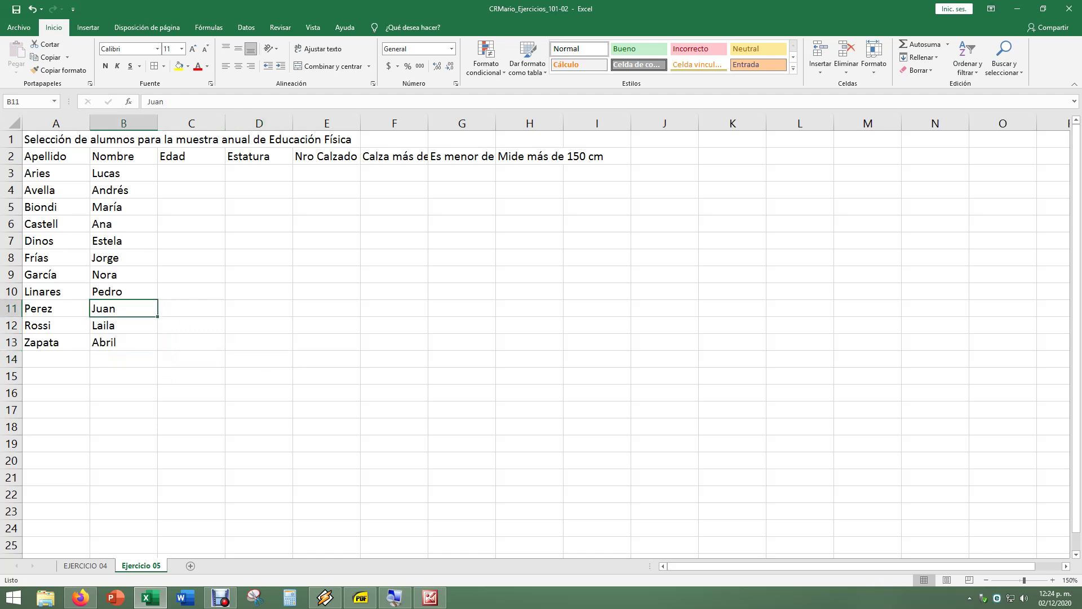
pyautogui.press('Down')
pyautogui.press('Down')
pyautogui.click(191, 172)
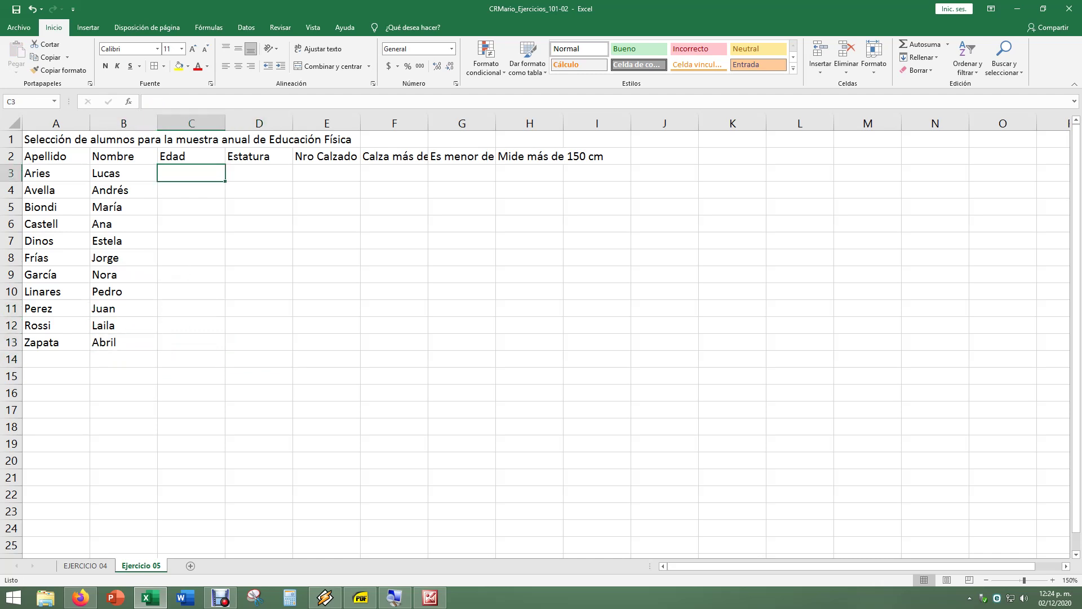
# Enter the ages 18, 17, 16, 12 and 15 in C3:C7
pyautogui.write('18')
pyautogui.press('Return')
pyautogui.write('17')
pyautogui.press('Return')
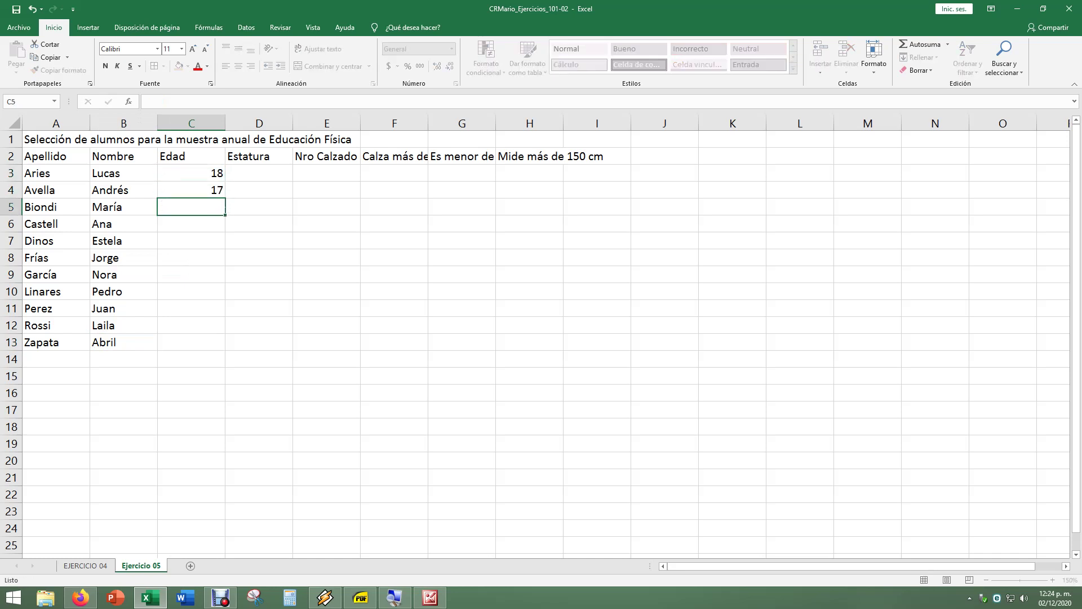
pyautogui.write('16')
pyautogui.press('Return')
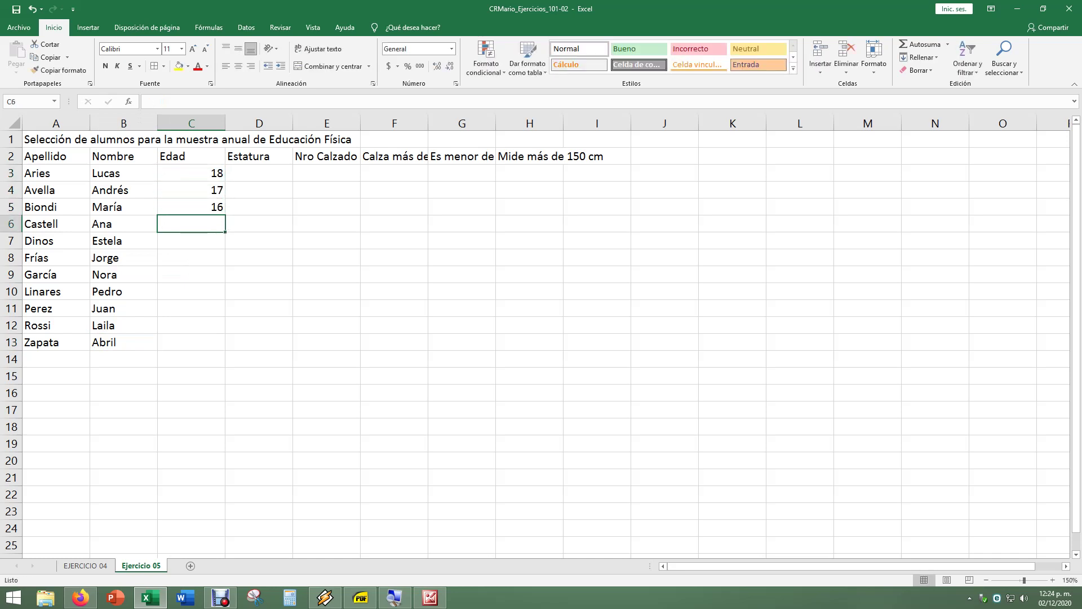
pyautogui.write('12')
pyautogui.press('Return')
pyautogui.write('15')
pyautogui.press('Return')
# Enter the ages 19, 18, 17, 18 and 15 in C8:C12
pyautogui.write('1')
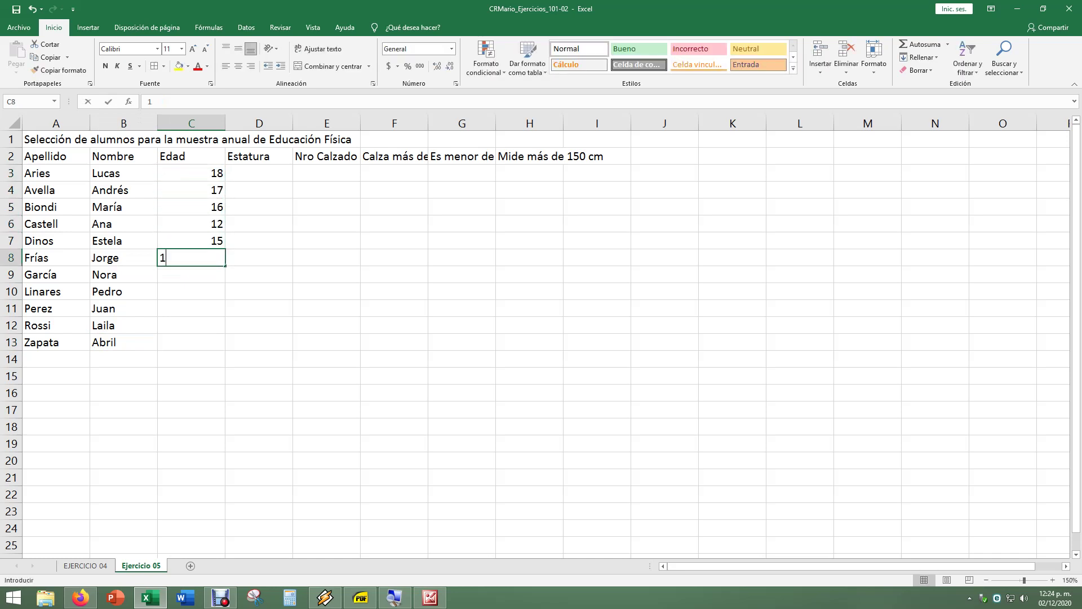
pyautogui.write('9')
pyautogui.press('Return')
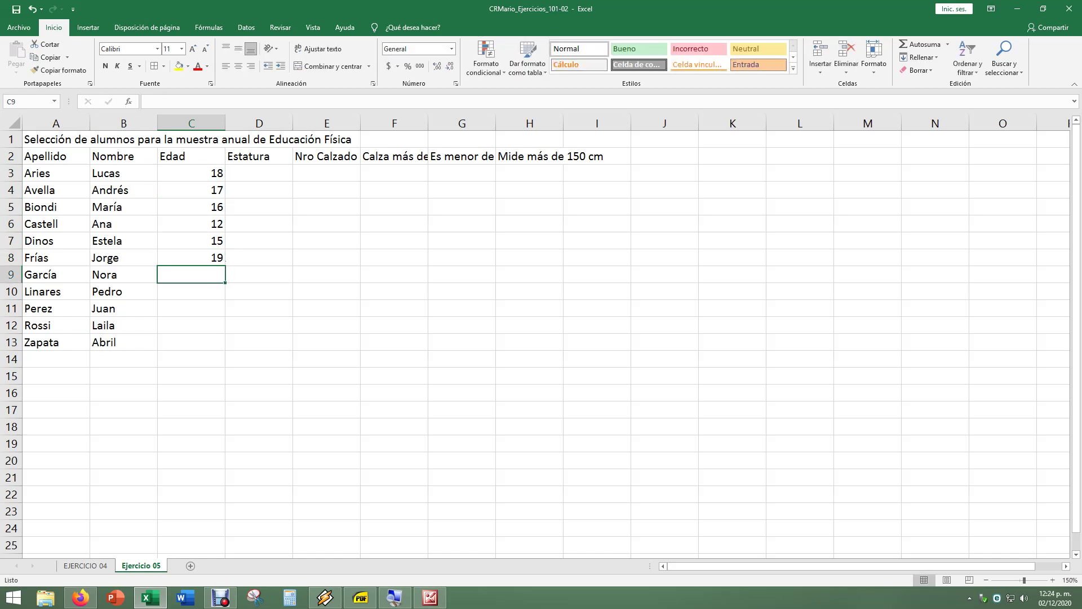
pyautogui.write('18')
pyautogui.press('Return')
pyautogui.write('17')
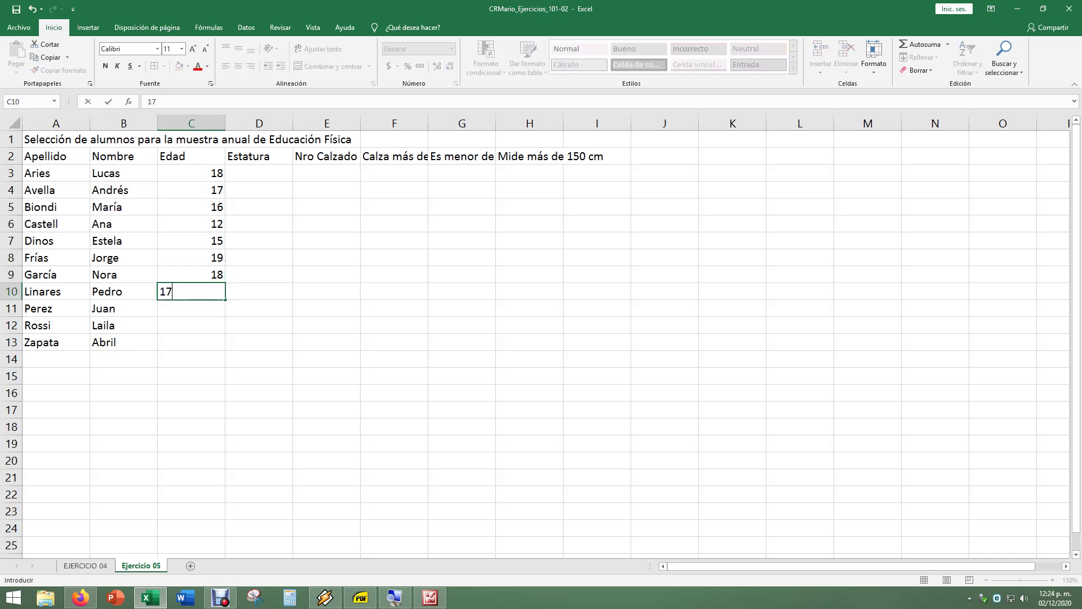
pyautogui.press('Return')
pyautogui.write('18')
pyautogui.press('Return')
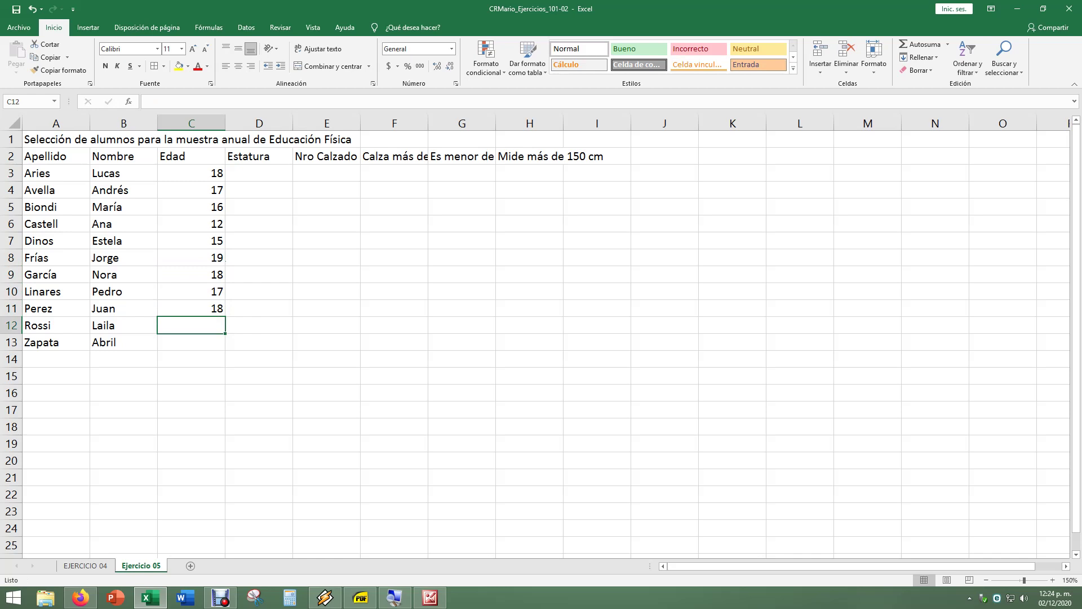
pyautogui.write('15')
pyautogui.press('Return')
# Finish Abril's age with 16 and move to Lucas's height cell D3
pyautogui.write('16')
pyautogui.press('Return')
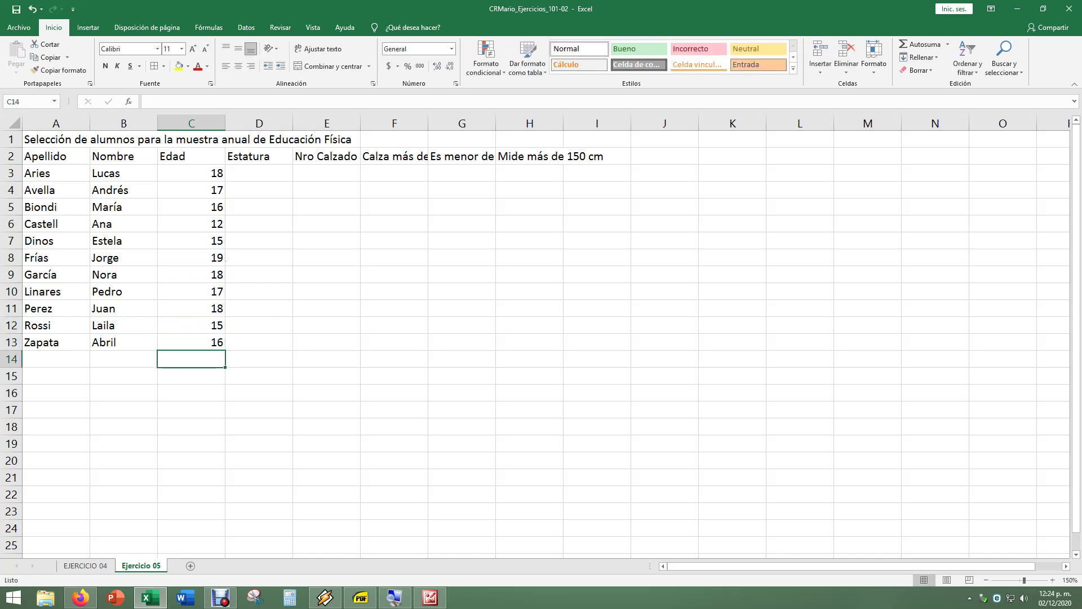
pyautogui.press('Up')
pyautogui.press('Right')
pyautogui.press('Right')
pyautogui.press('Up')
pyautogui.press('Up')
pyautogui.press('Up')
pyautogui.press('Up')
pyautogui.press('Left')
pyautogui.press('Up')
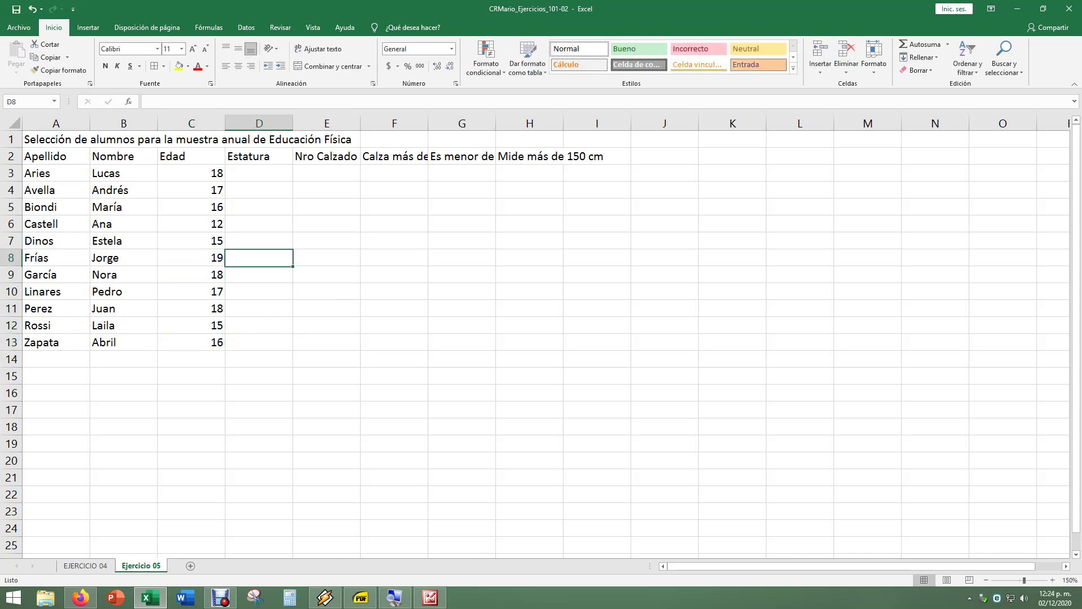
pyautogui.press('Up')
pyautogui.press('Up')
pyautogui.press('Up')
pyautogui.press('Up')
pyautogui.press('Up')
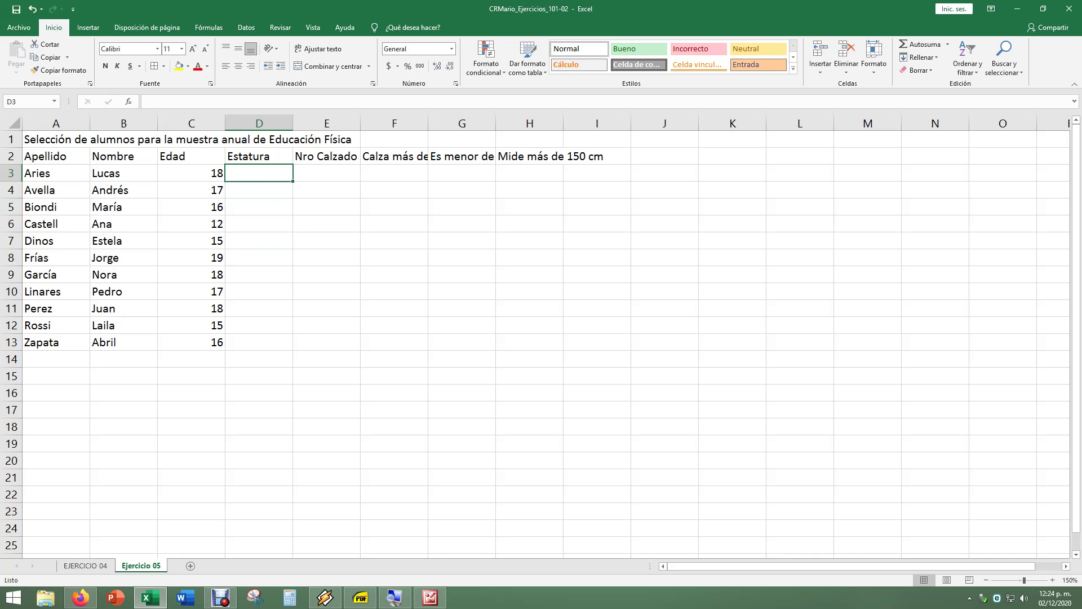
# Enter heights 155, 165, 170, 145, 180 and 122 in D3–D8
pyautogui.write('155')
pyautogui.press('Return')
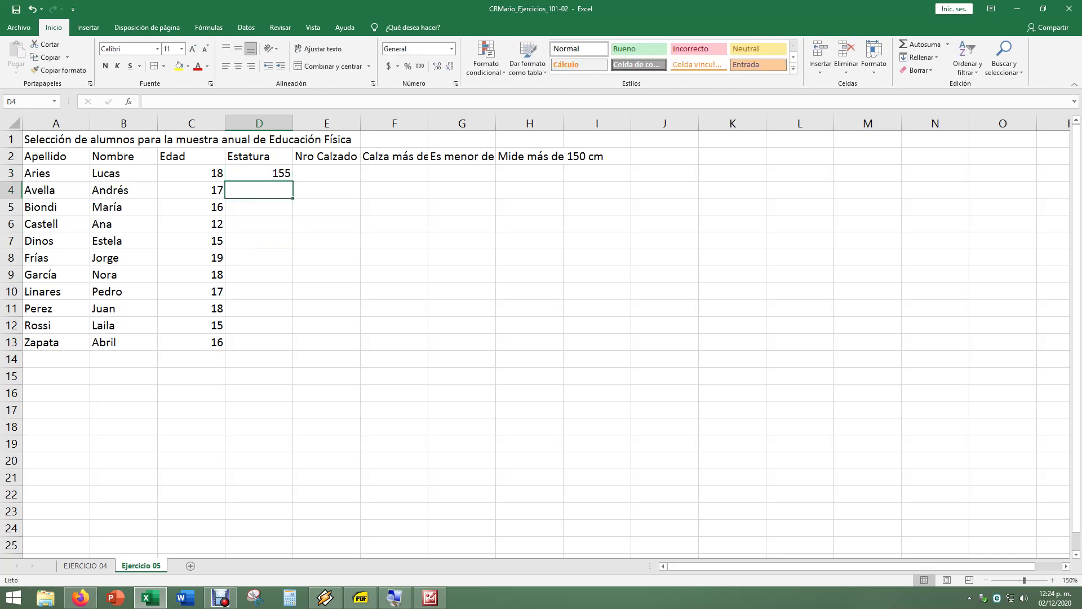
pyautogui.write('165')
pyautogui.press('Return')
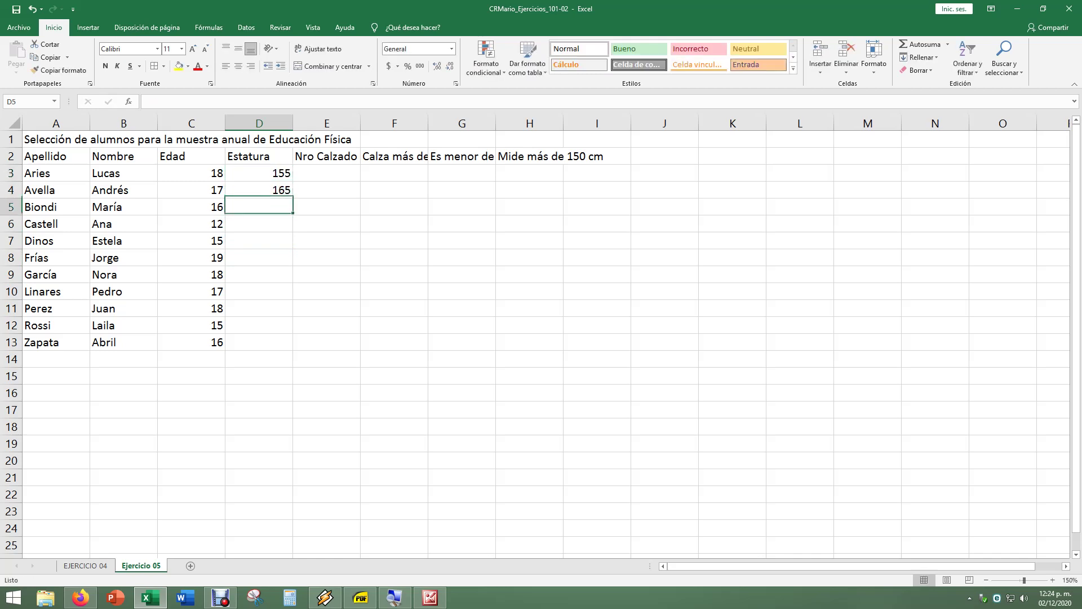
pyautogui.write('170')
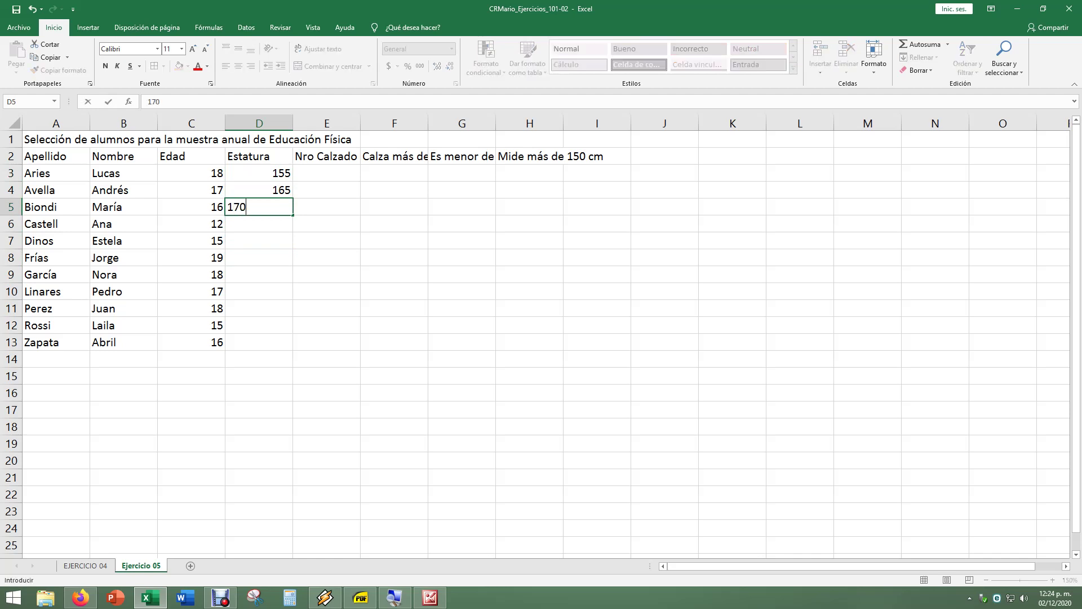
pyautogui.press('Return')
pyautogui.write('145')
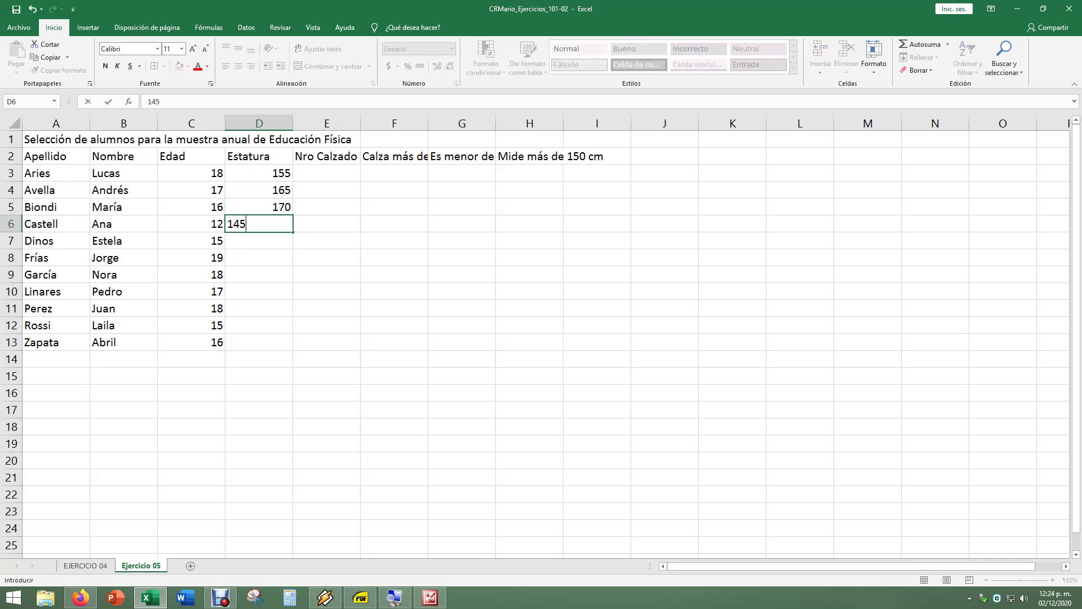
pyautogui.press('Return')
pyautogui.write('18')
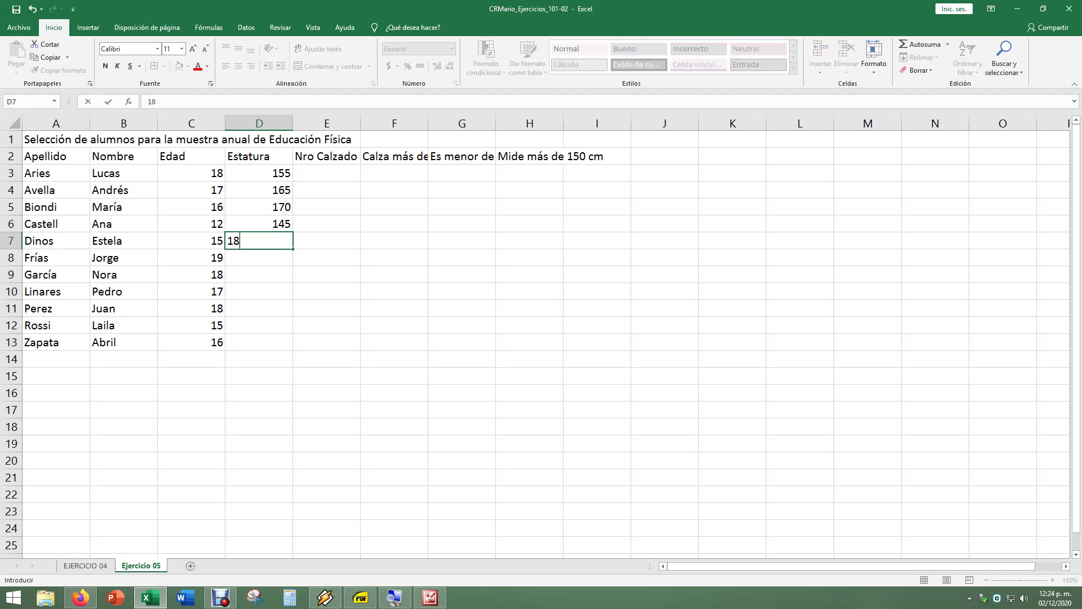
pyautogui.write('0')
pyautogui.press('Return')
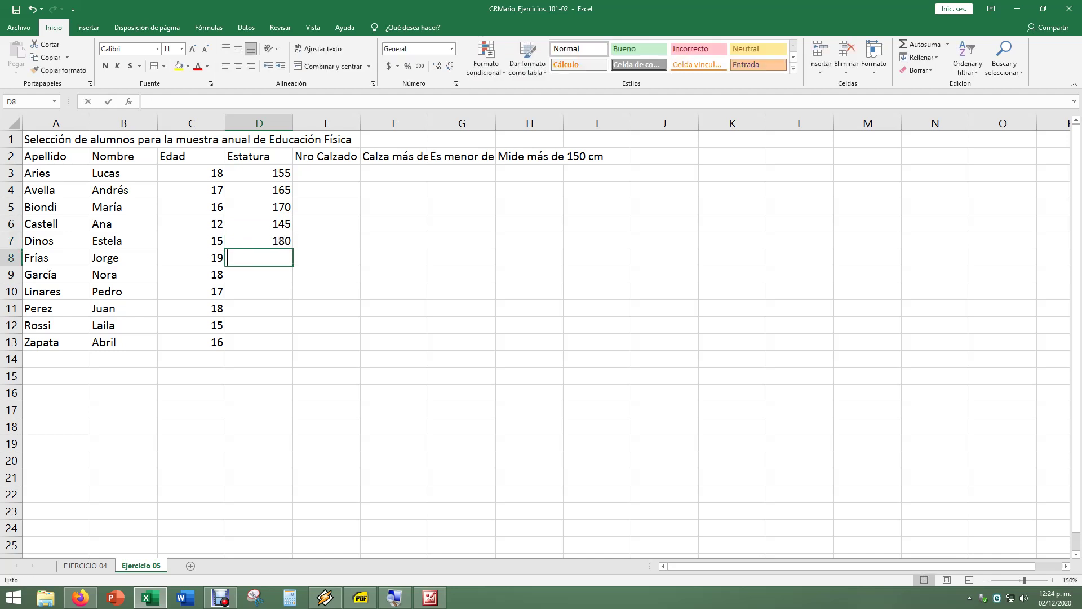
pyautogui.write('122')
pyautogui.press('Return')
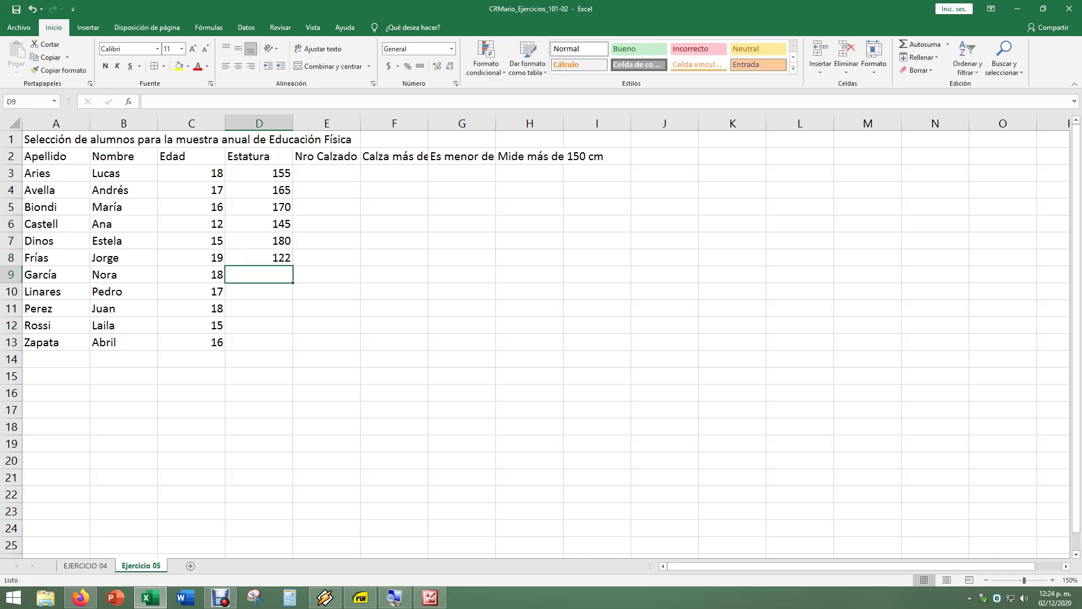
# Enter heights 158, 163, 170, 144 and 177 in D9–D13, removing the stray plus sign
pyautogui.write('158')
pyautogui.press('Return')
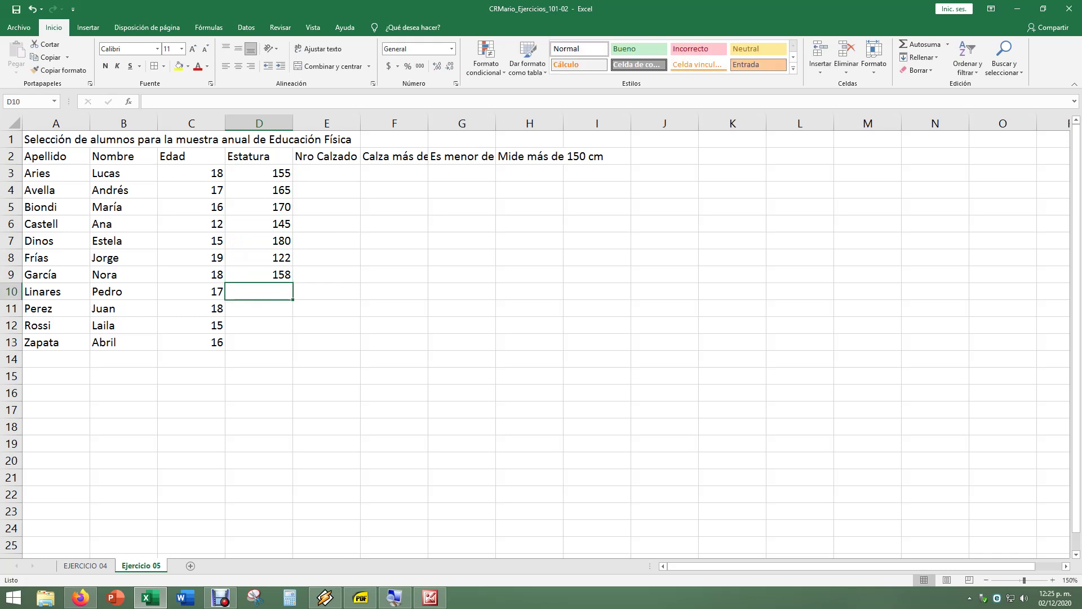
pyautogui.write('163')
pyautogui.press('Return')
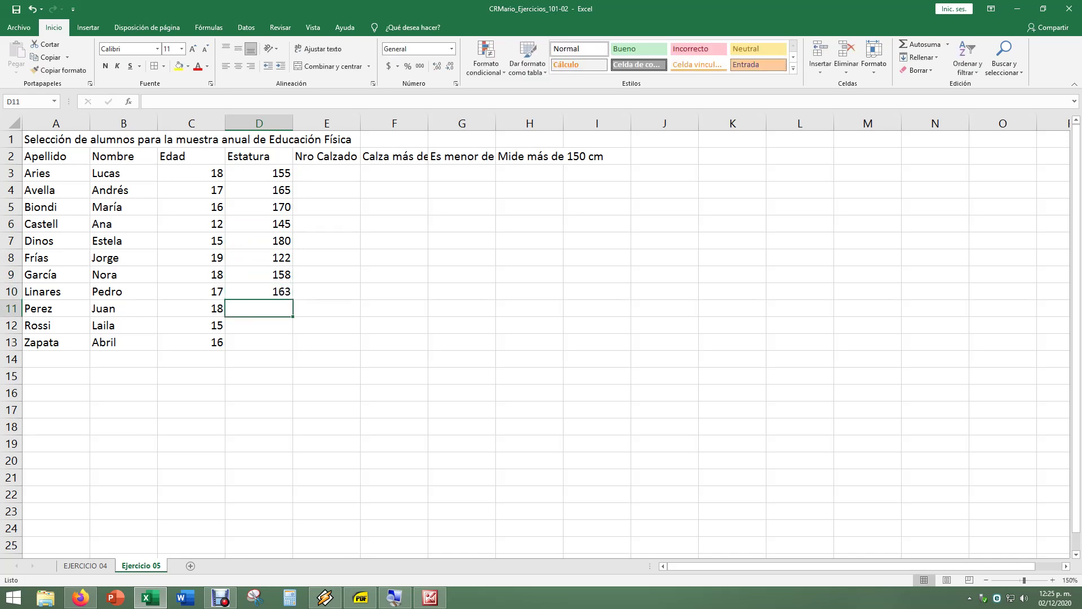
pyautogui.write('170')
pyautogui.press('Return')
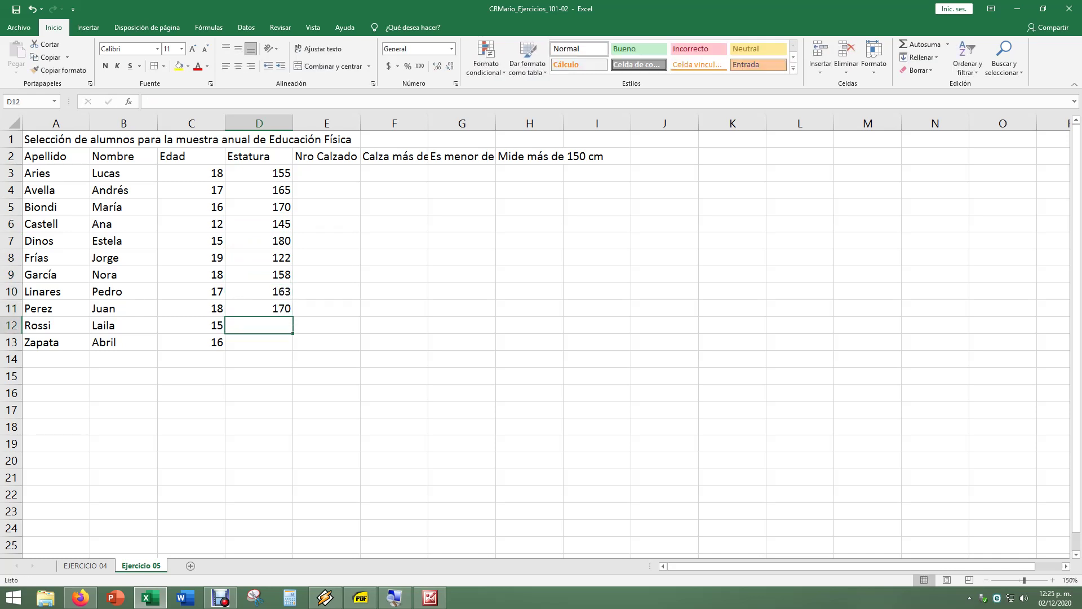
pyautogui.write('144')
pyautogui.press('Return')
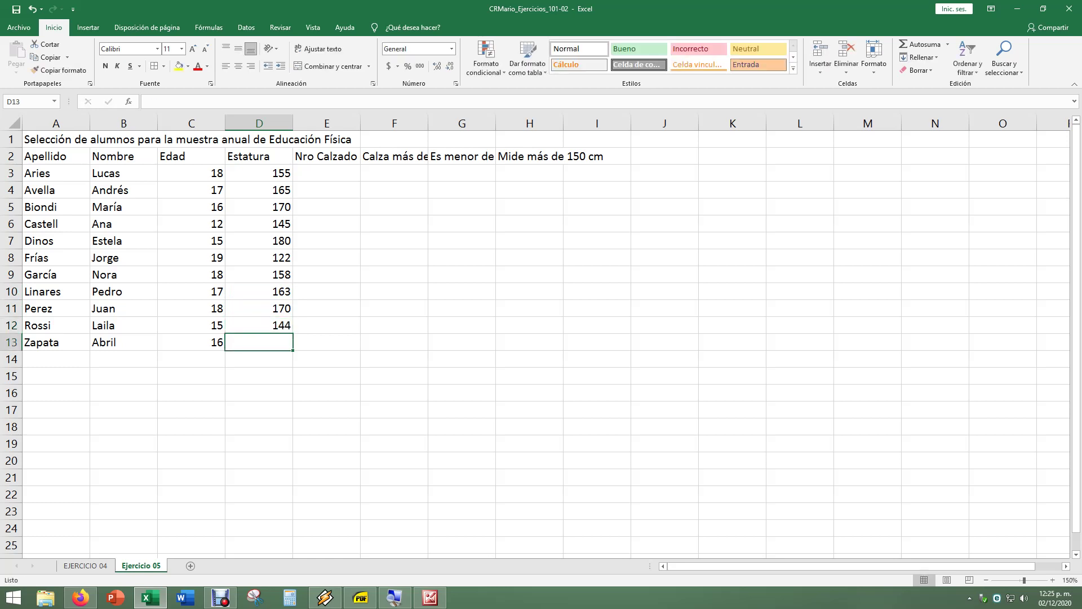
pyautogui.write('177')
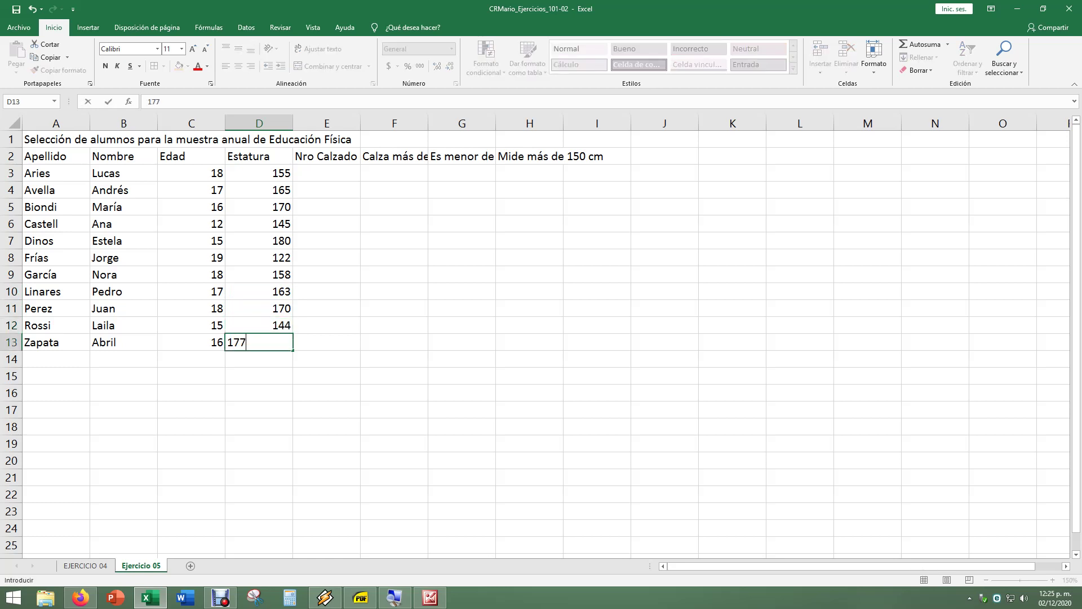
pyautogui.write('+')
pyautogui.press('Return')
pyautogui.press('Up')
pyautogui.press('F2')
pyautogui.press('BackSpace')
pyautogui.press('Return')
# Move the selection over to the Nro Calzado column
pyautogui.press('Up')
pyautogui.press('Right')
pyautogui.press('Right')
pyautogui.press('Up')
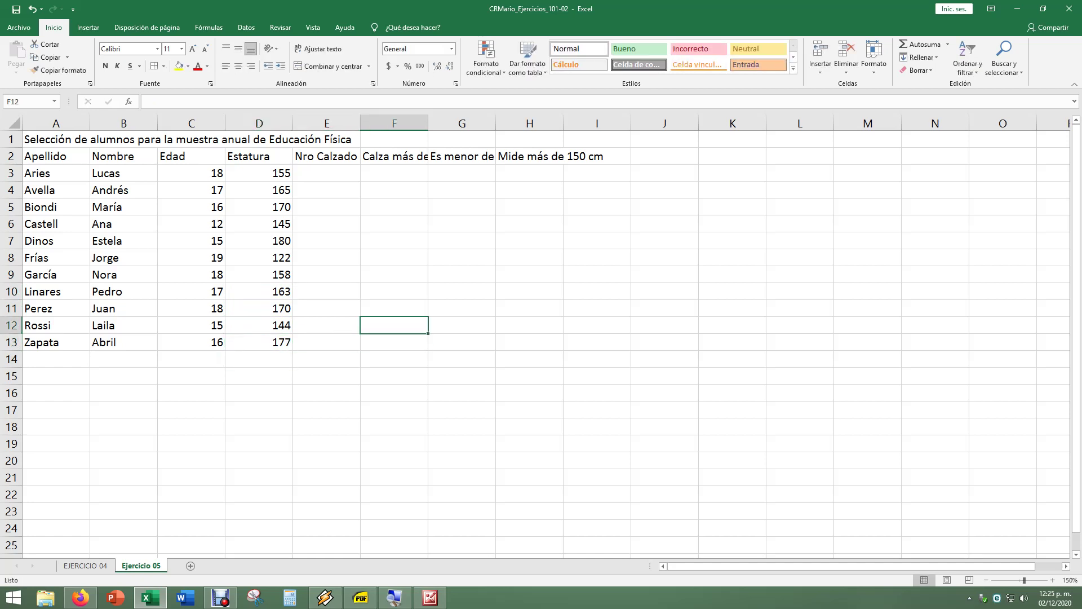
pyautogui.press('Left')
pyautogui.press('Left')
pyautogui.press('Right')
pyautogui.press('Up')
pyautogui.press('Up')
pyautogui.press('Up')
# Enter shoe sizes 36, 38, 37, 35 and 41 in E3–E7
pyautogui.press('Up')
pyautogui.press('Up')
pyautogui.press('Up')
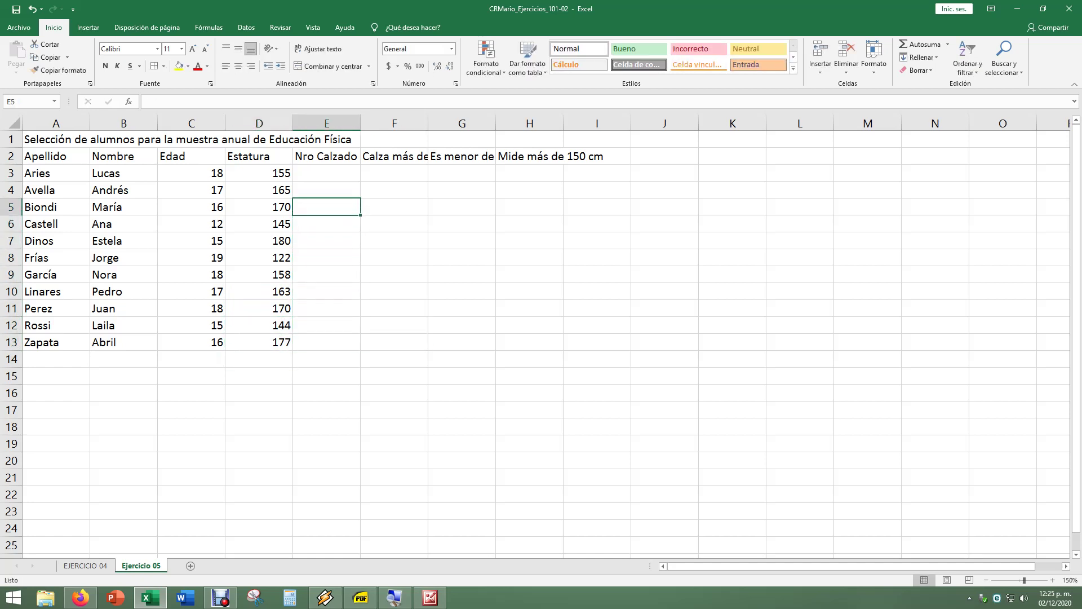
pyautogui.press('Up')
pyautogui.press('Up')
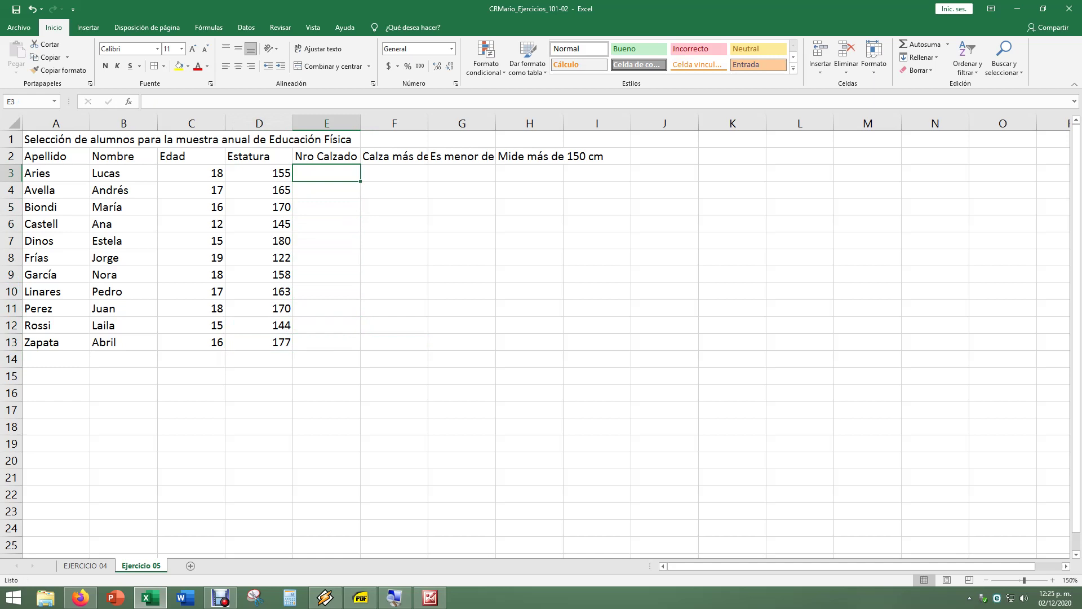
pyautogui.write('36')
pyautogui.press('Return')
pyautogui.write('3')
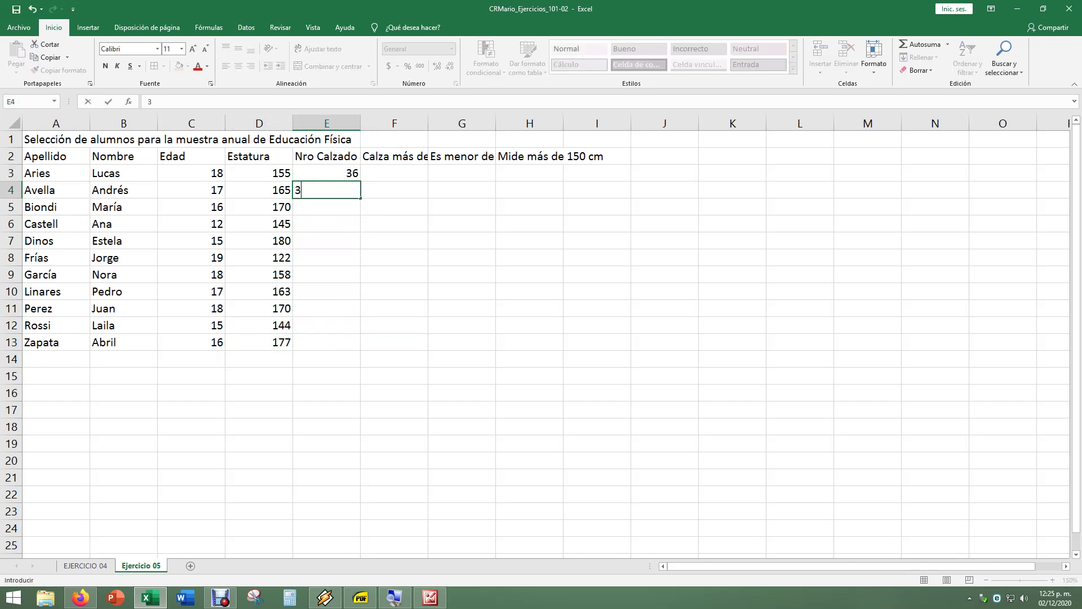
pyautogui.write('8')
pyautogui.press('Return')
pyautogui.write('37')
pyautogui.press('Return')
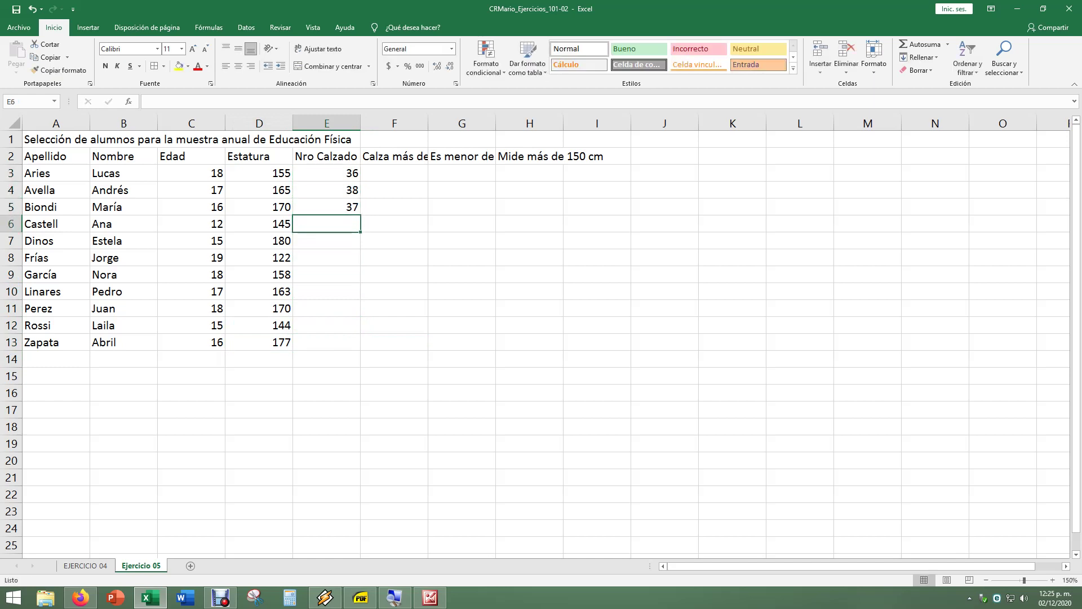
pyautogui.write('35')
pyautogui.press('Return')
pyautogui.write('4')
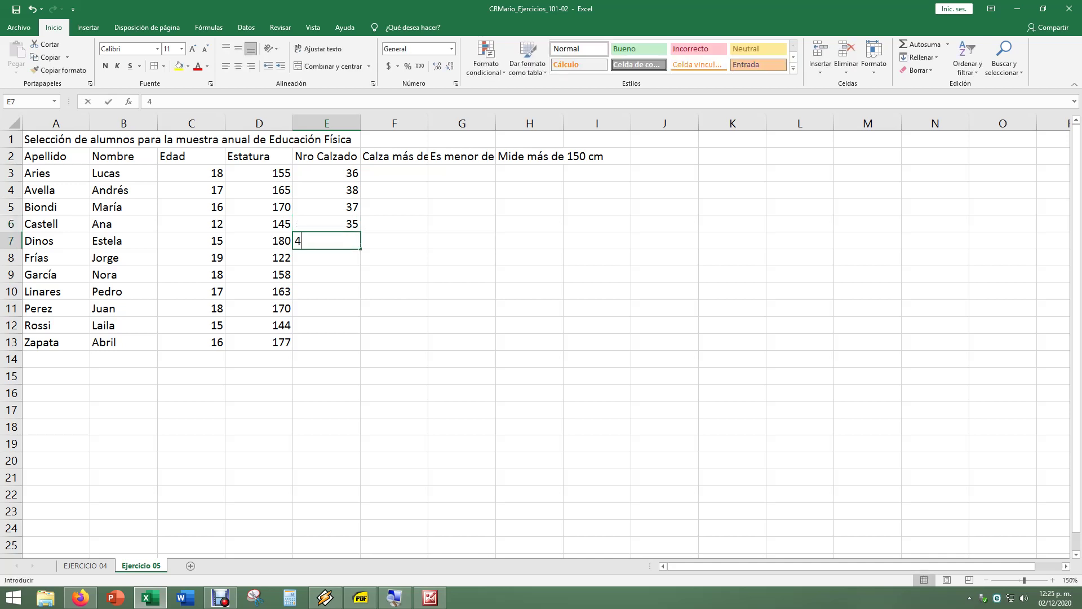
pyautogui.write('1')
pyautogui.press('Return')
# Enter shoe sizes 34, 35, 36, 37, 35 and 40 in E8–E13, then check E13
pyautogui.write('34')
pyautogui.press('Return')
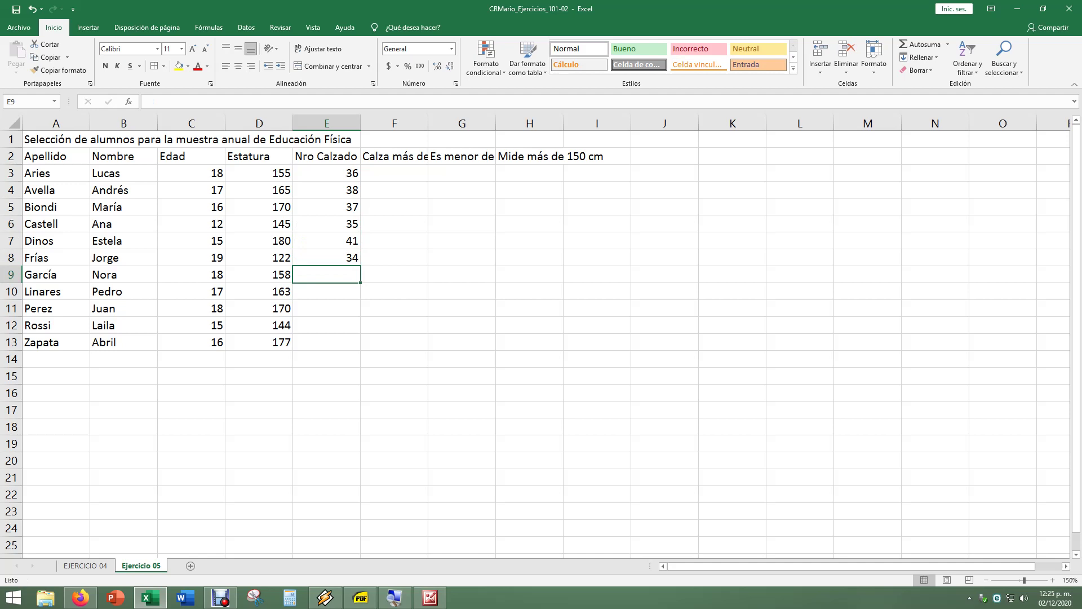
pyautogui.write('35')
pyautogui.press('Return')
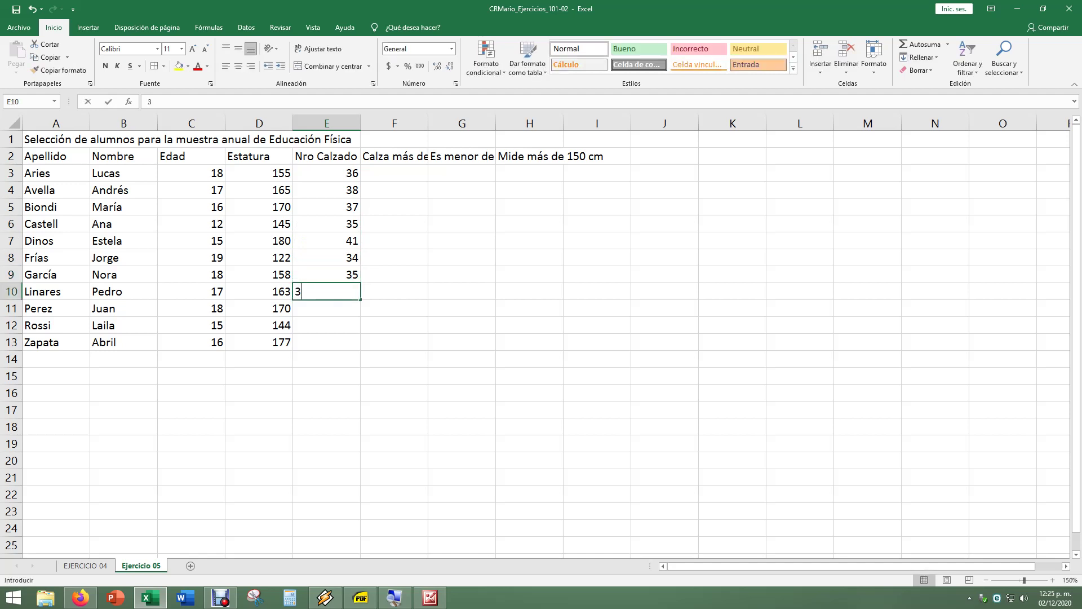
pyautogui.write('36')
pyautogui.press('Return')
pyautogui.write('37')
pyautogui.press('Return')
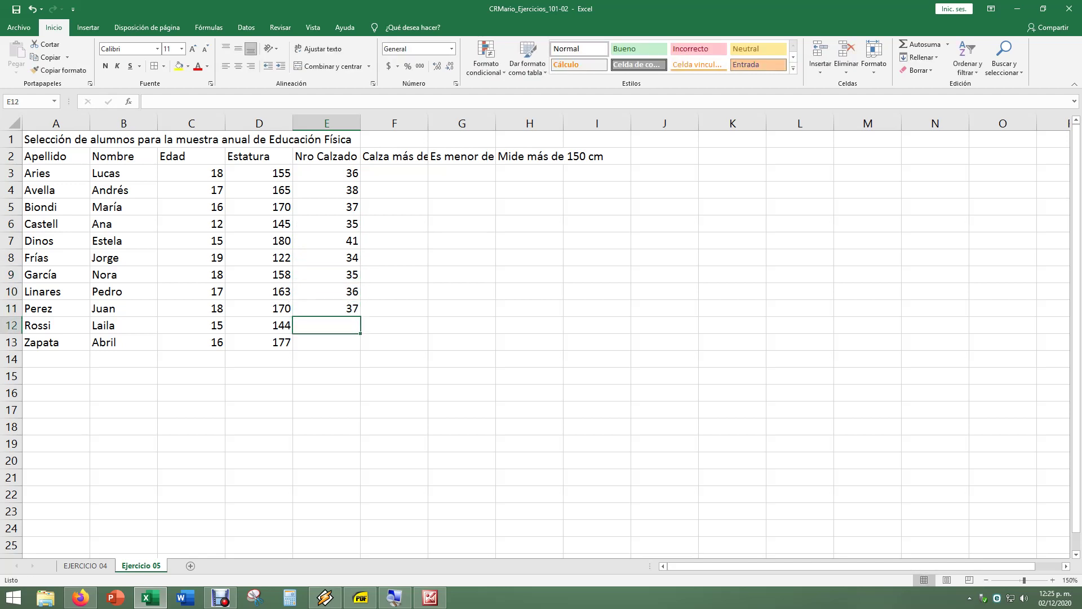
pyautogui.write('35')
pyautogui.press('Return')
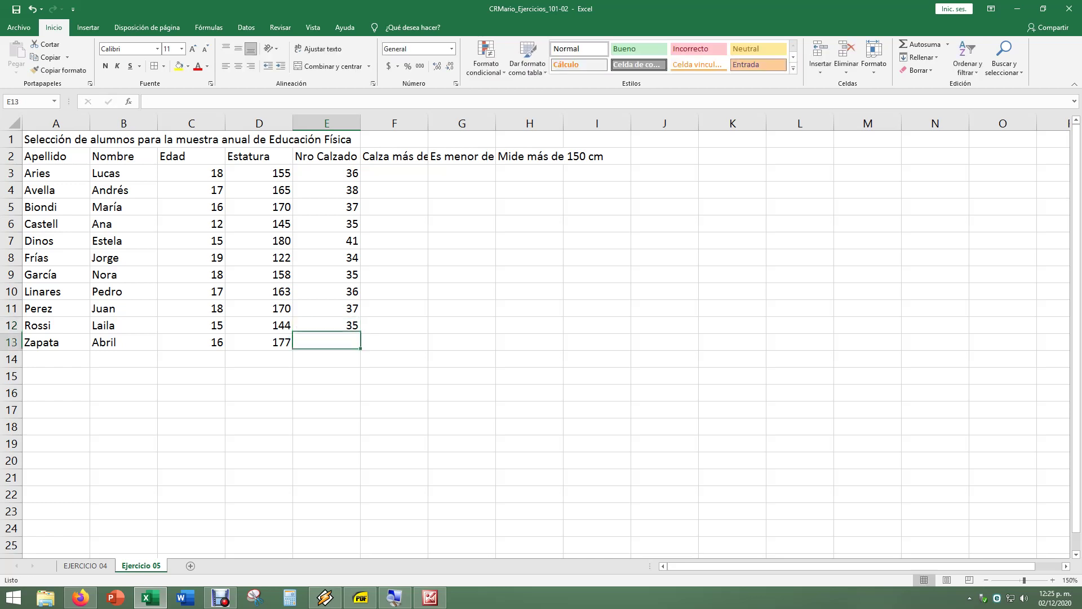
pyautogui.write('40')
pyautogui.press('Return')
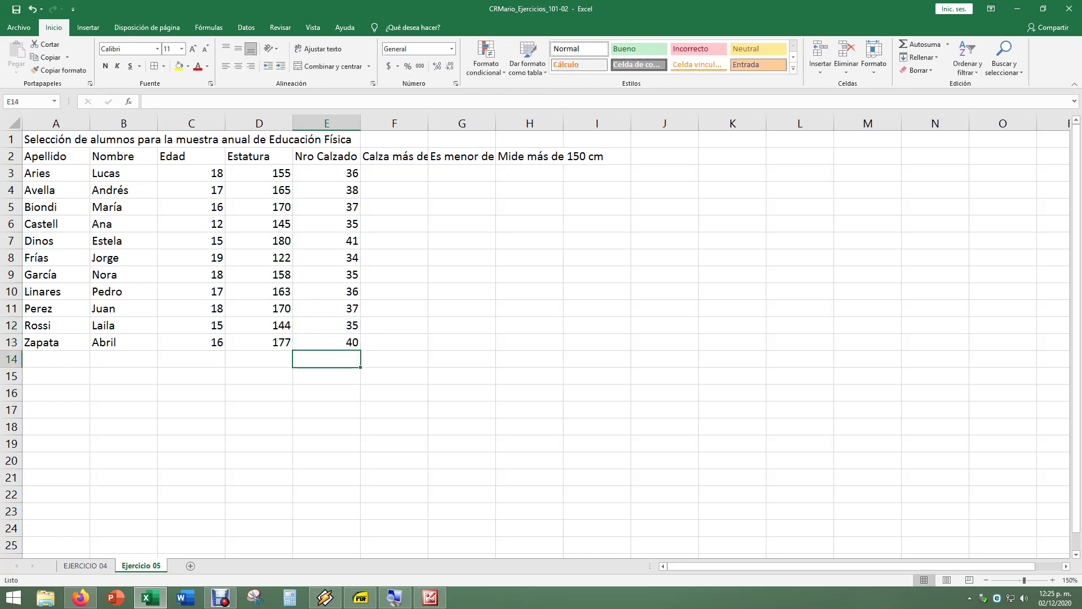
pyautogui.click(327, 343)
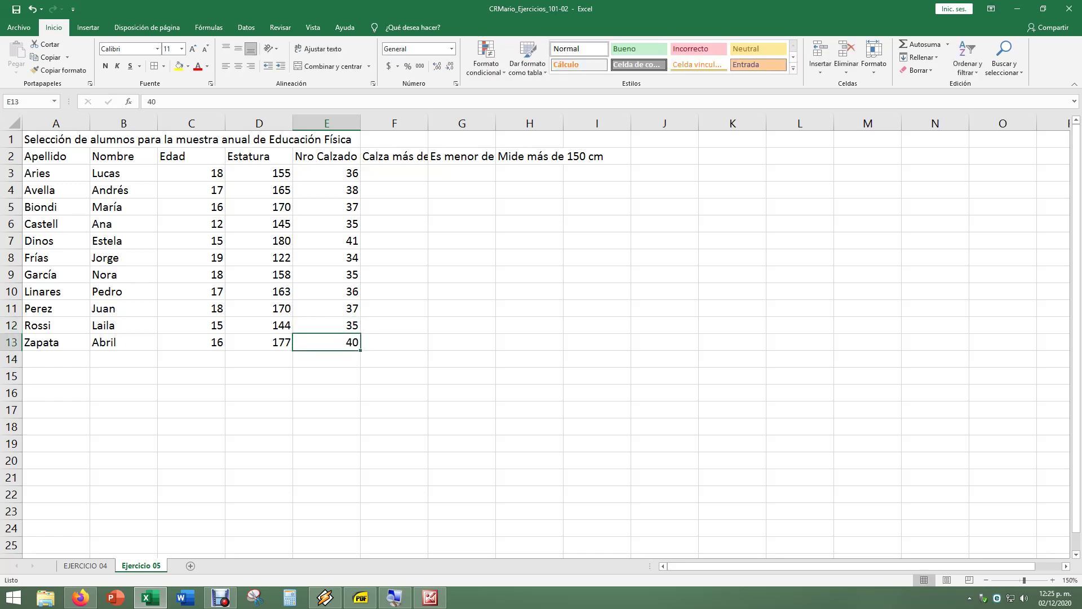
pyautogui.click(326, 359)
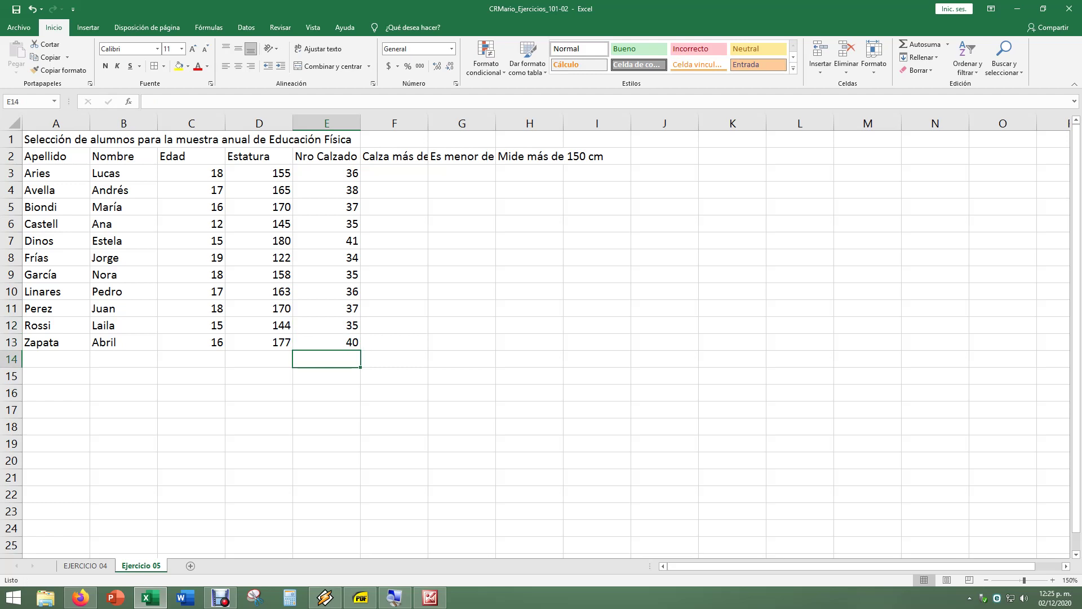
# Type 'Cuantos calzan más de 38' in cell A15
pyautogui.press('Down')
pyautogui.press('Left')
pyautogui.press('Left')
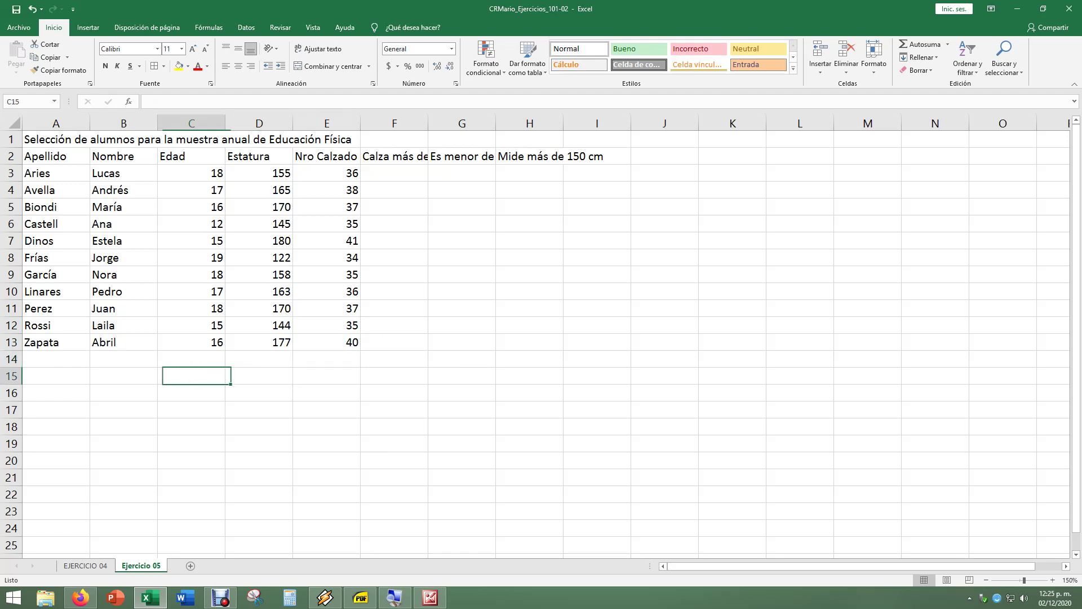
pyautogui.press('Left')
pyautogui.press('Left')
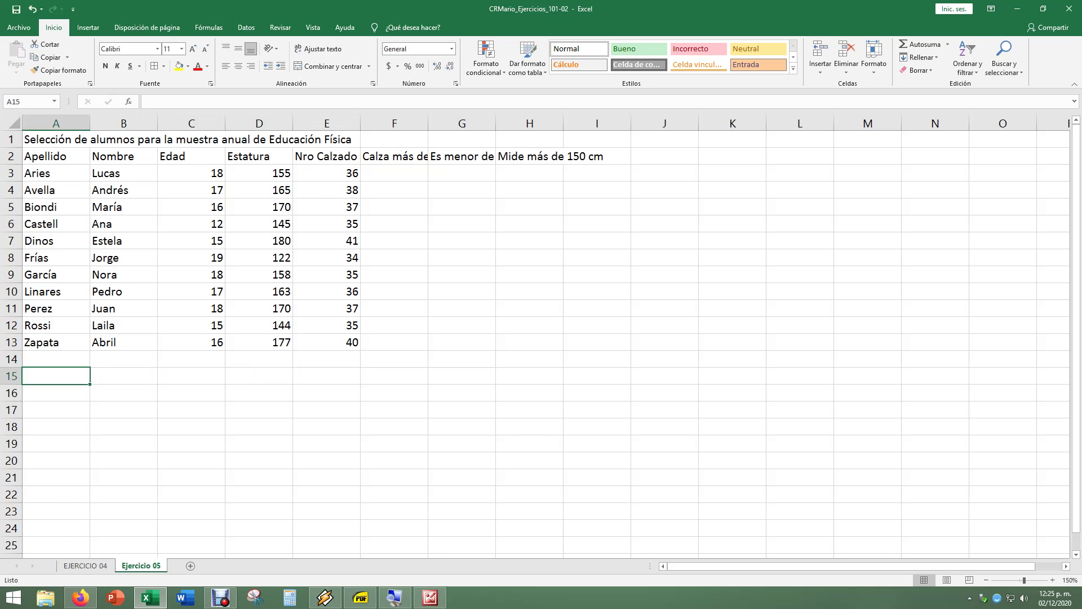
pyautogui.write('Cuant')
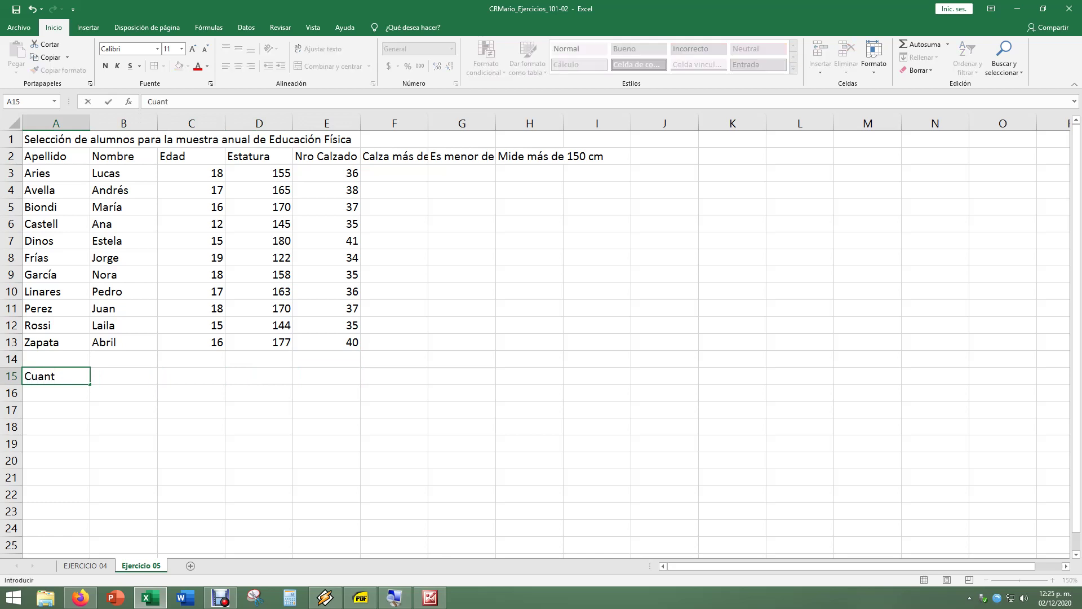
pyautogui.write('os calzan')
pyautogui.press('BackSpace')
pyautogui.write('n m')
pyautogui.write('ás de 38')
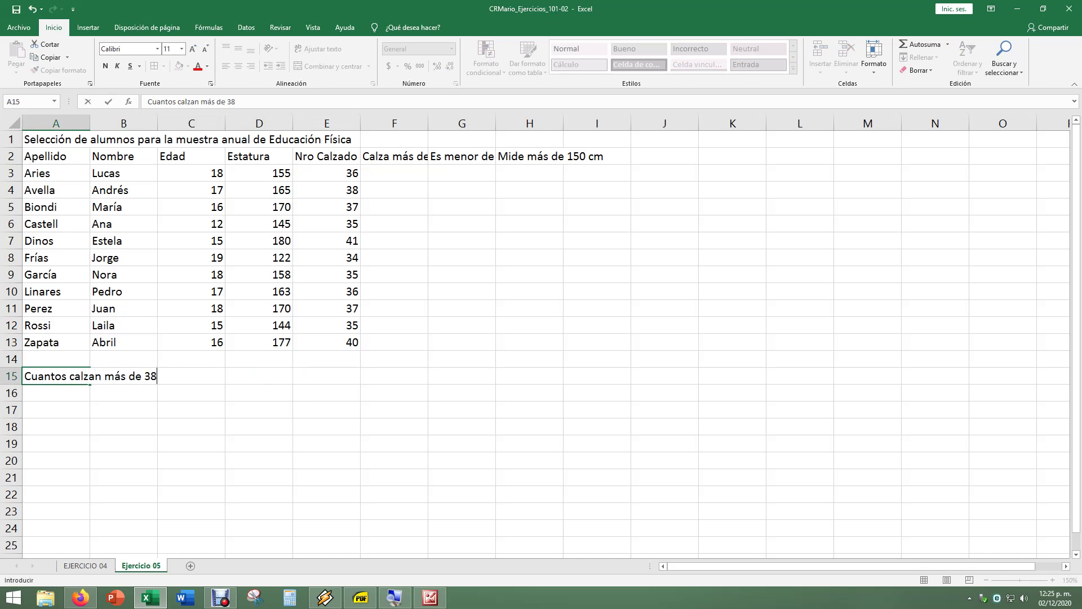
pyautogui.write('+')
pyautogui.press('Return')
# Add A16 'Cuantos tienen más de 16 años' and A17 'Cuantos miden menos de 160 cm'
pyautogui.write('Cuan')
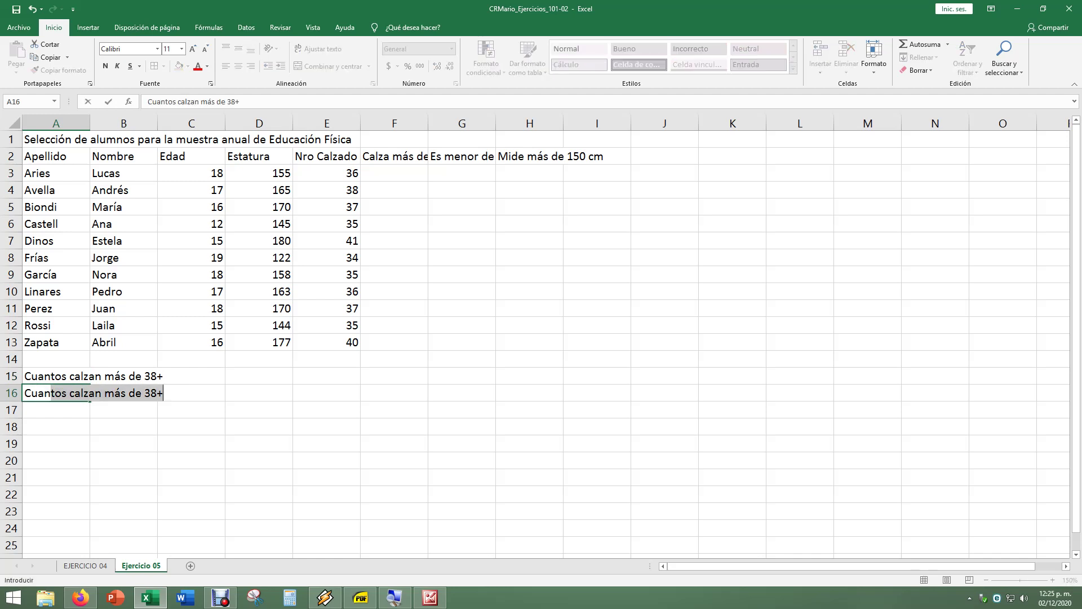
pyautogui.write('tos calz')
pyautogui.write('i')
pyautogui.press('BackSpace')
pyautogui.write('an')
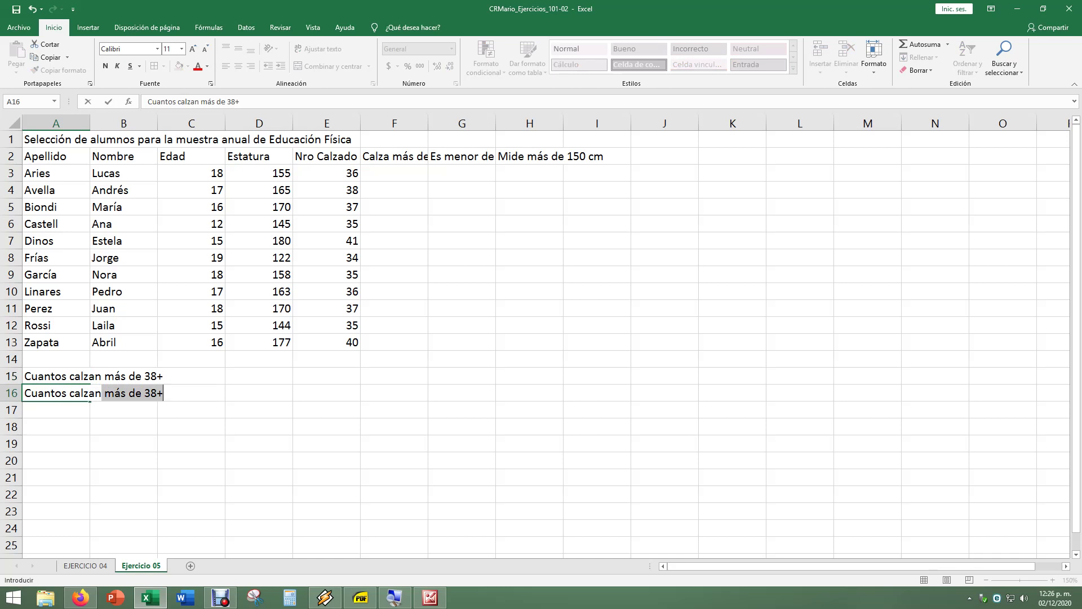
pyautogui.press('BackSpace')
pyautogui.press('BackSpace')
pyautogui.press('BackSpace')
pyautogui.press('BackSpace')
pyautogui.press('BackSpace')
pyautogui.press('BackSpace')
pyautogui.press('BackSpace')
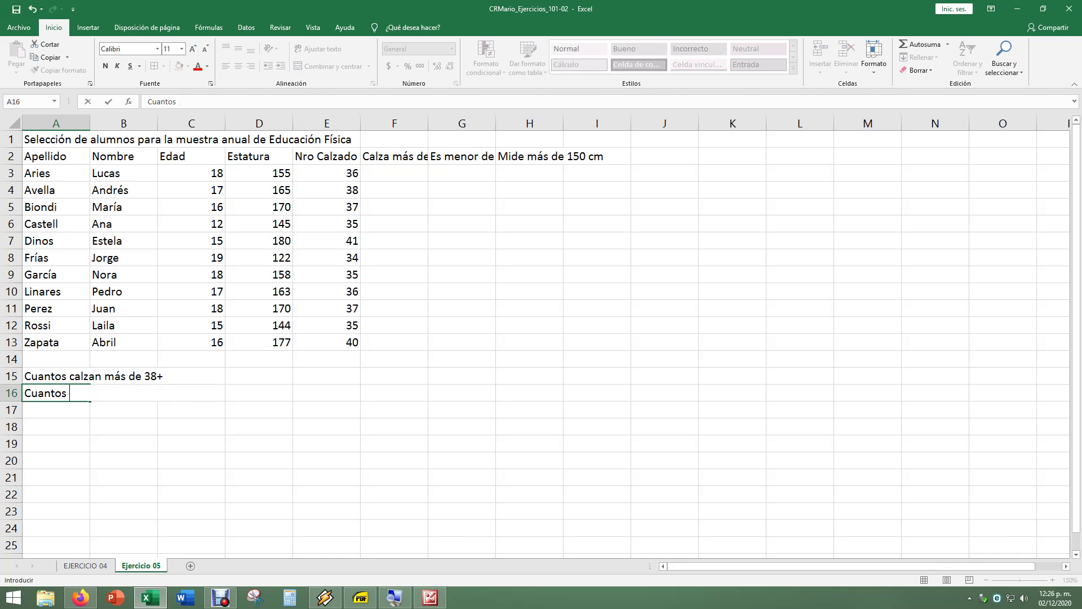
pyautogui.write('tienen m')
pyautogui.write('ás de ')
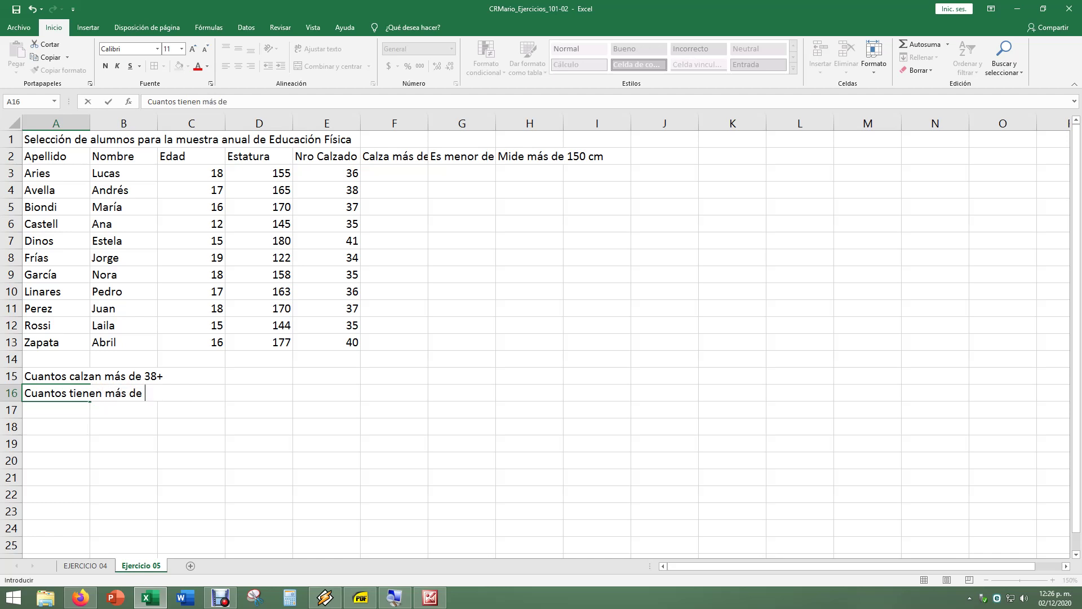
pyautogui.write('16 años')
pyautogui.press('Return')
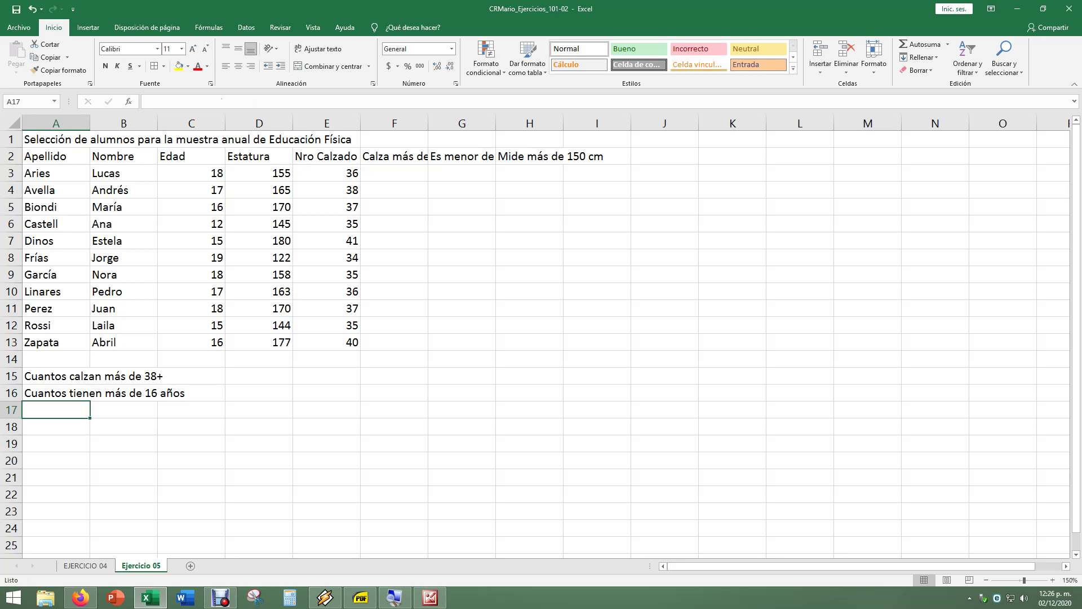
pyautogui.write('Cuantos miden ')
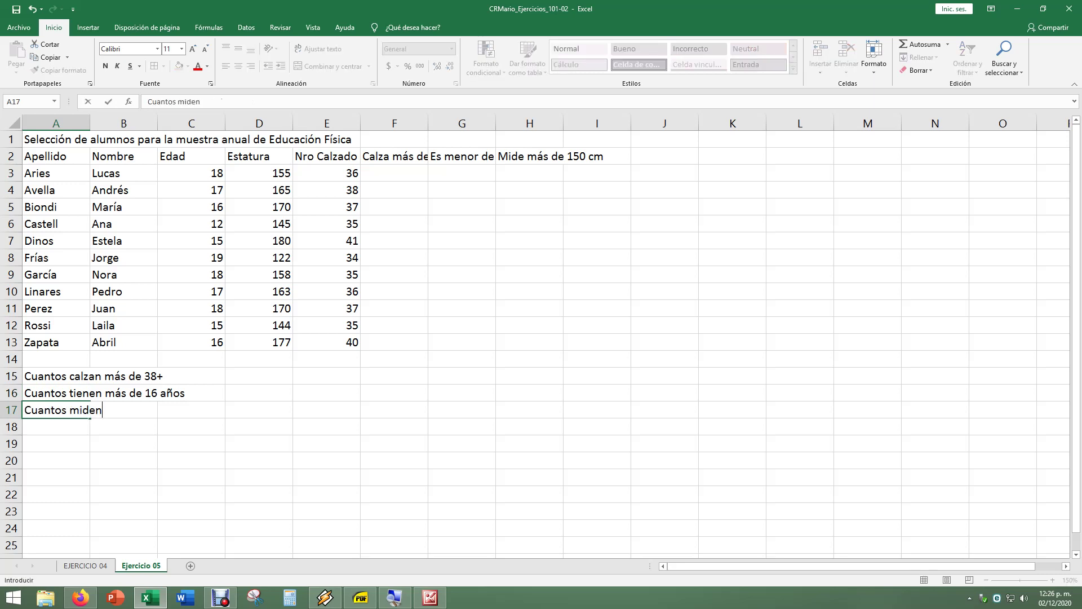
pyautogui.write('menos d')
pyautogui.write('e 16')
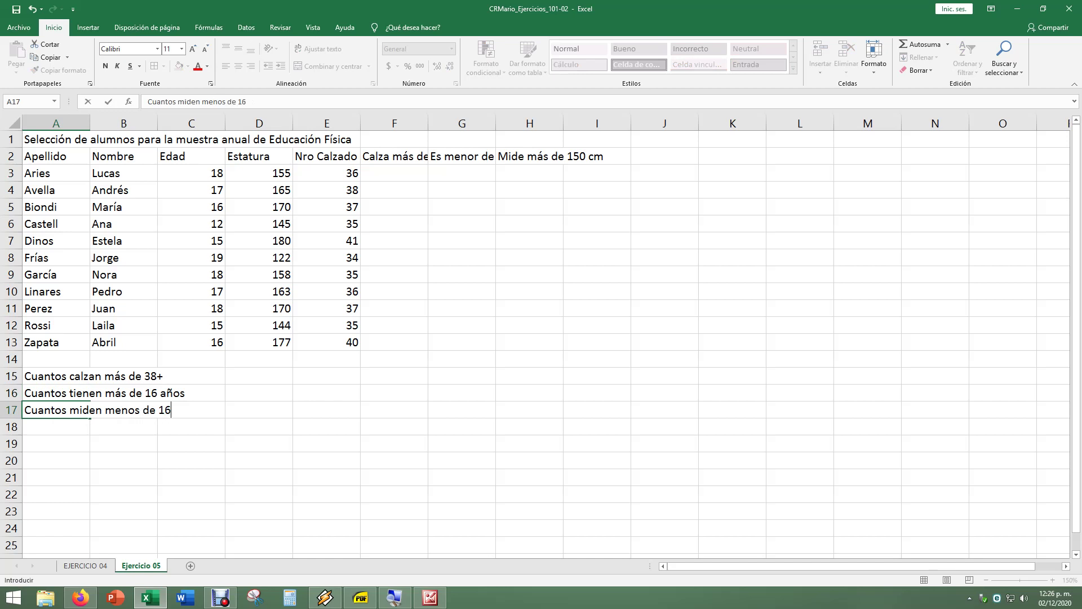
pyautogui.write('0 cm')
pyautogui.press('Return')
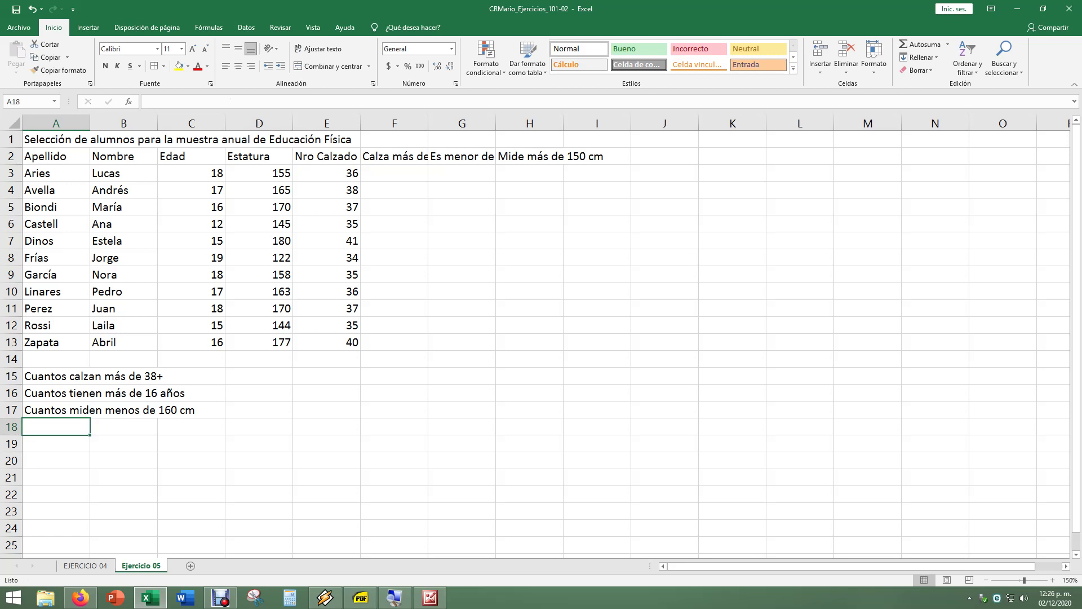
# Type 'Maxima altura', 'Mínima altura' and 'Número de calzado más usado' down A18–A20
pyautogui.write('Maxima ')
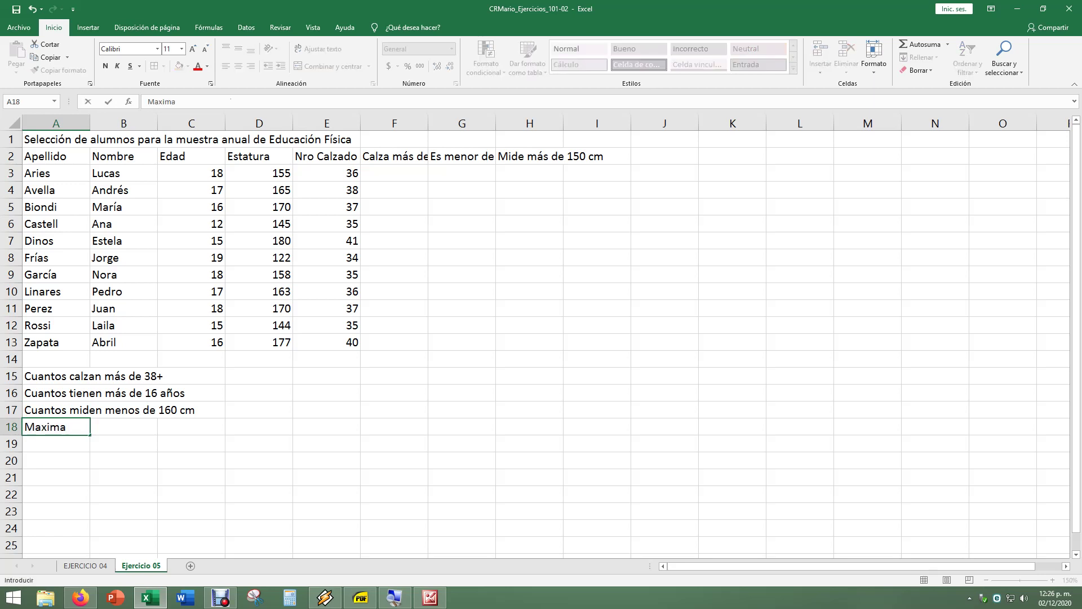
pyautogui.write('altur')
pyautogui.write('a')
pyautogui.press('Return')
pyautogui.write('M')
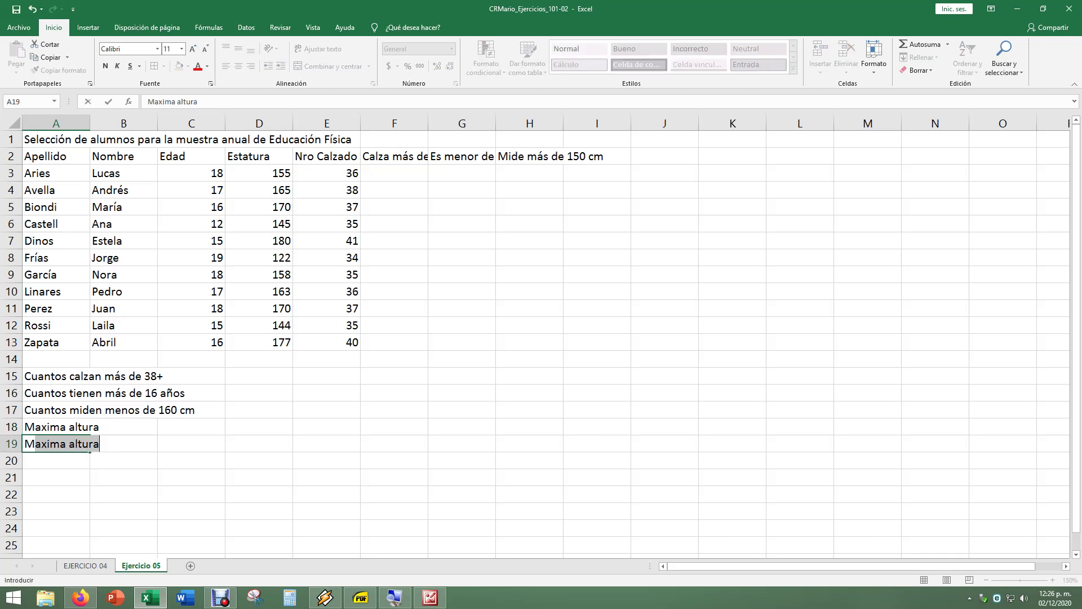
pyautogui.write('ínima al')
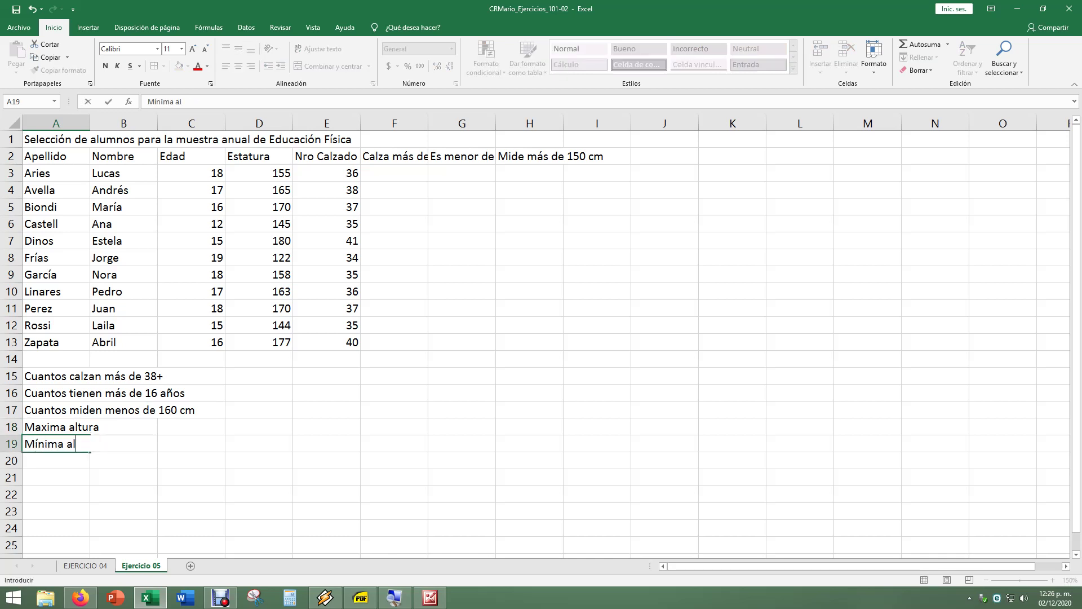
pyautogui.write('tura')
pyautogui.press('Return')
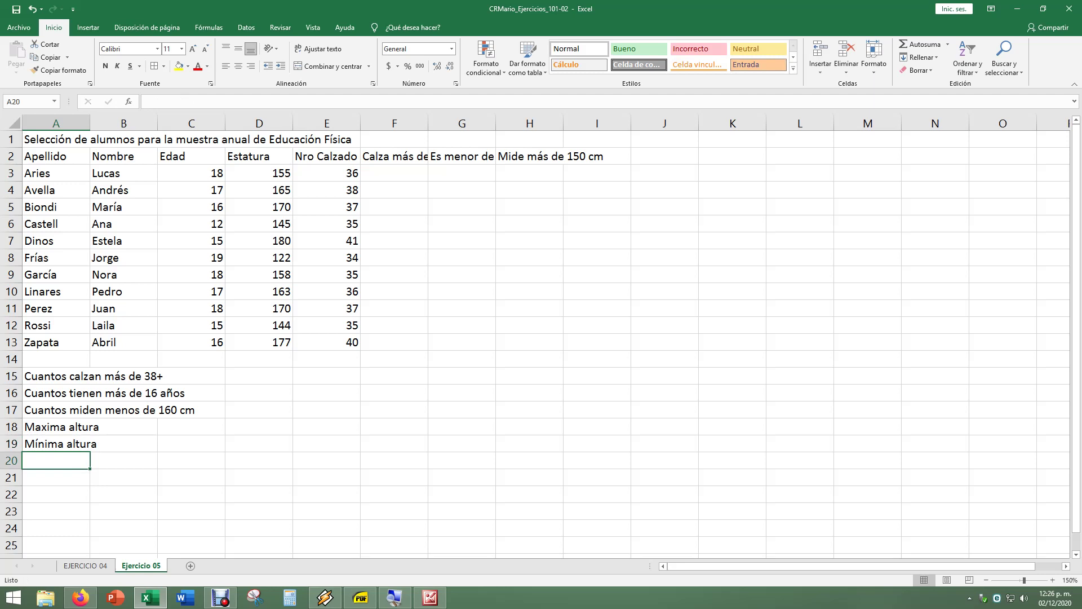
pyautogui.write('N')
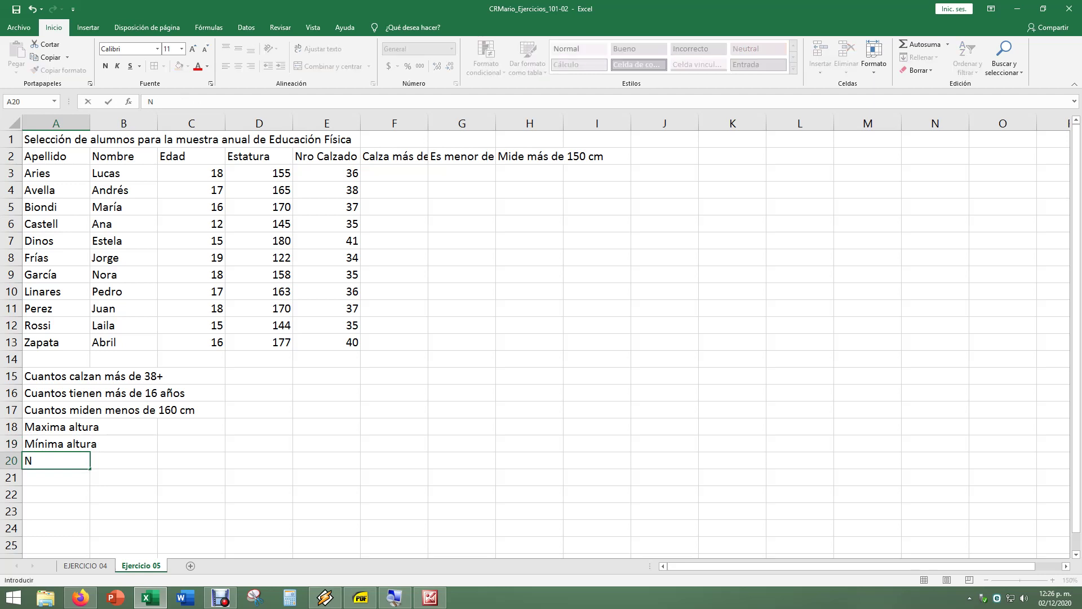
pyautogui.write('úmero de ')
pyautogui.write('calzado m')
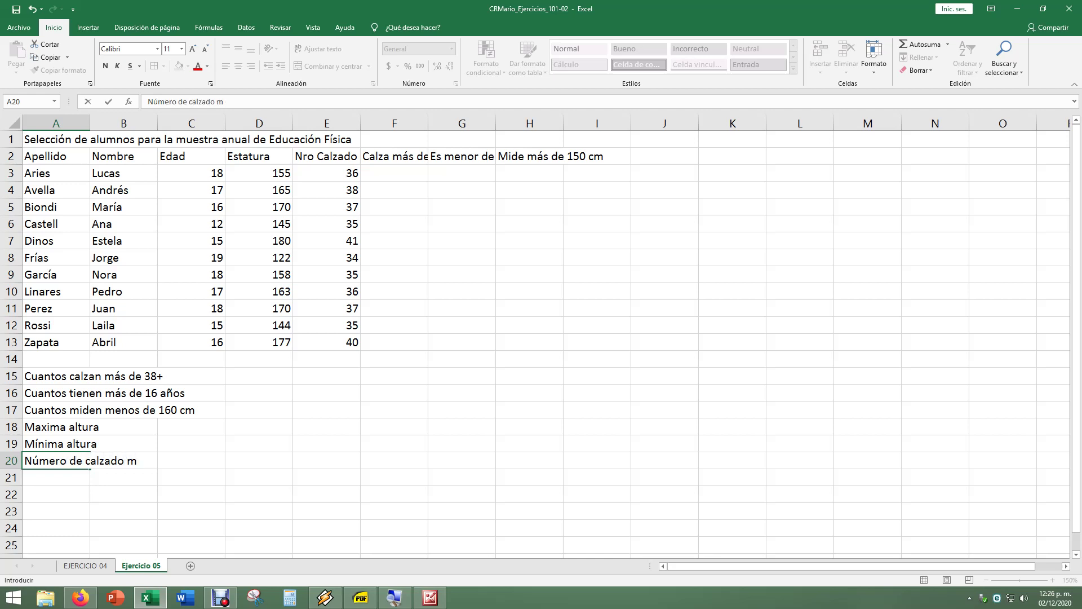
pyautogui.write('ás usado')
pyautogui.press('Return')
pyautogui.click(394, 375)
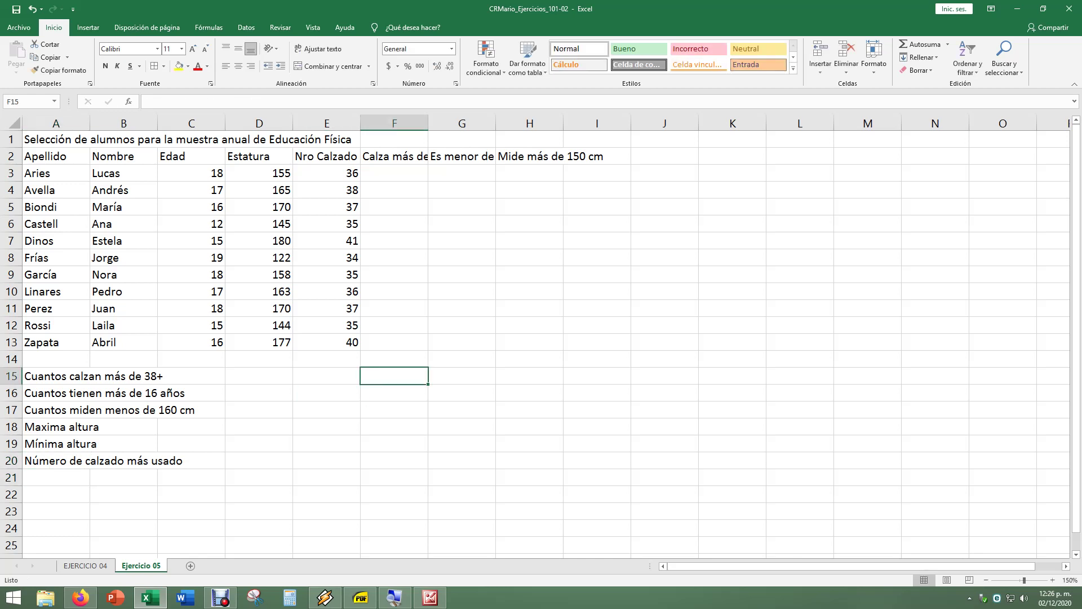
pyautogui.click(530, 341)
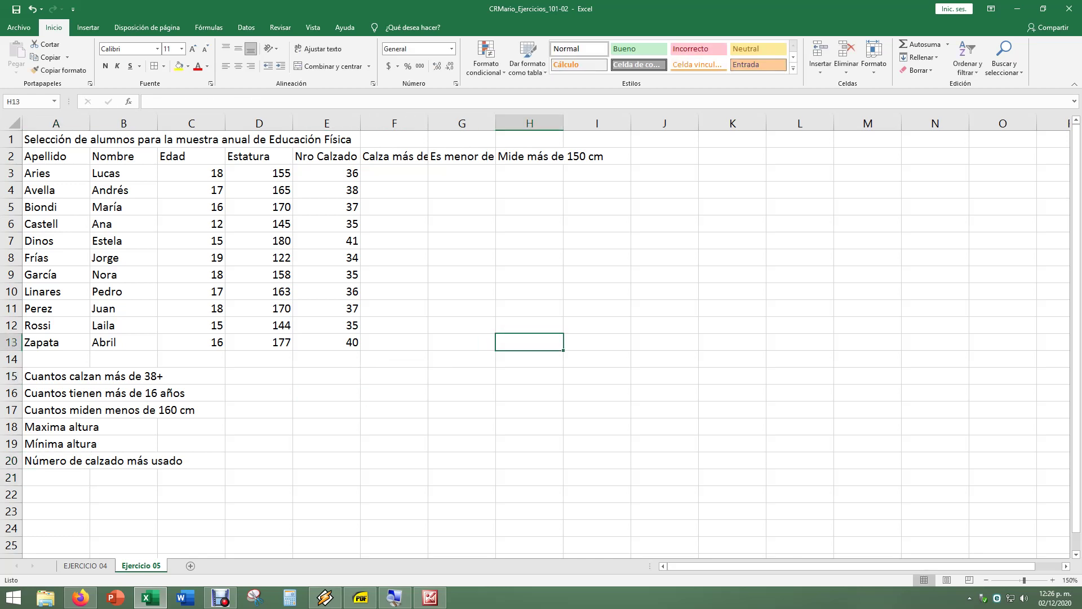